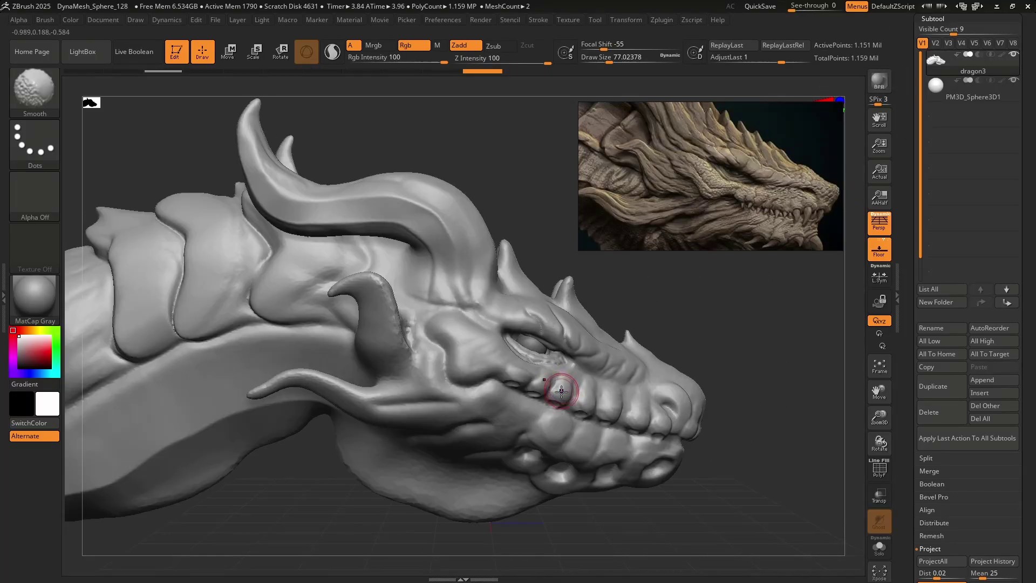
Apply a Polish deformation to the whole dragon mesh and compare the surface by undoing and redoing it.
{"action": "mouse_move", "coordinate": [561, 391]}
{"action": "right_mouse_down", "text": "ctrl"}
{"action": "mouse_move", "coordinate": [633, 433]}
{"action": "mouse_move", "coordinate": [464, 394]}
{"action": "right_mouse_up", "text": "ctrl"}
{"action": "mouse_move", "coordinate": [728, 416]}
{"action": "right_mouse_down", "text": "ctrl"}
{"action": "mouse_move", "coordinate": [652, 361]}
{"action": "mouse_move", "coordinate": [624, 405]}
{"action": "mouse_move", "coordinate": [569, 361]}
{"action": "mouse_move", "coordinate": [405, 364]}
{"action": "mouse_move", "coordinate": [442, 331]}
{"action": "right_mouse_up", "text": "ctrl"}
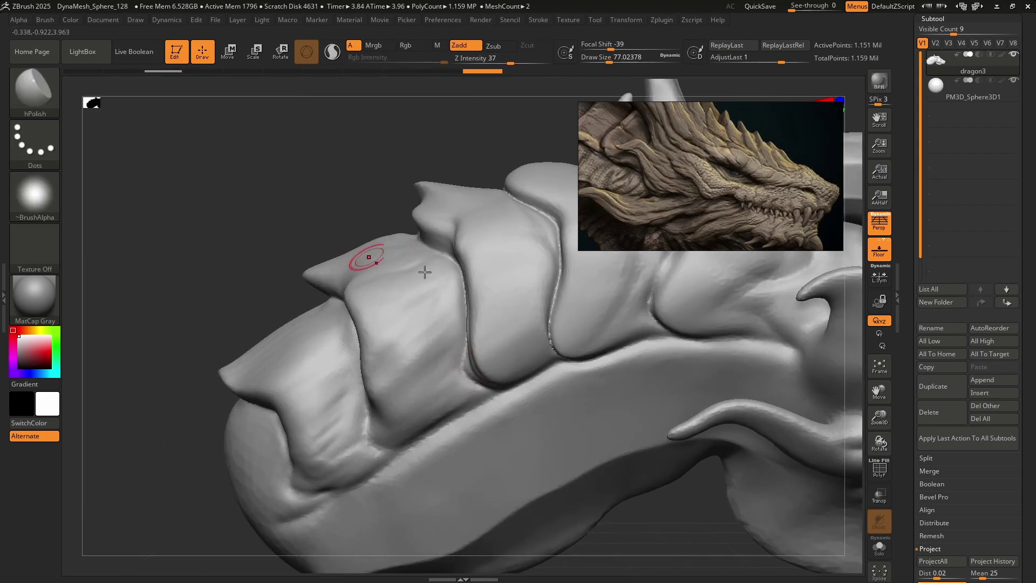
{"action": "right_click_drag", "start_coordinate": [414, 427], "coordinate": [391, 419]}
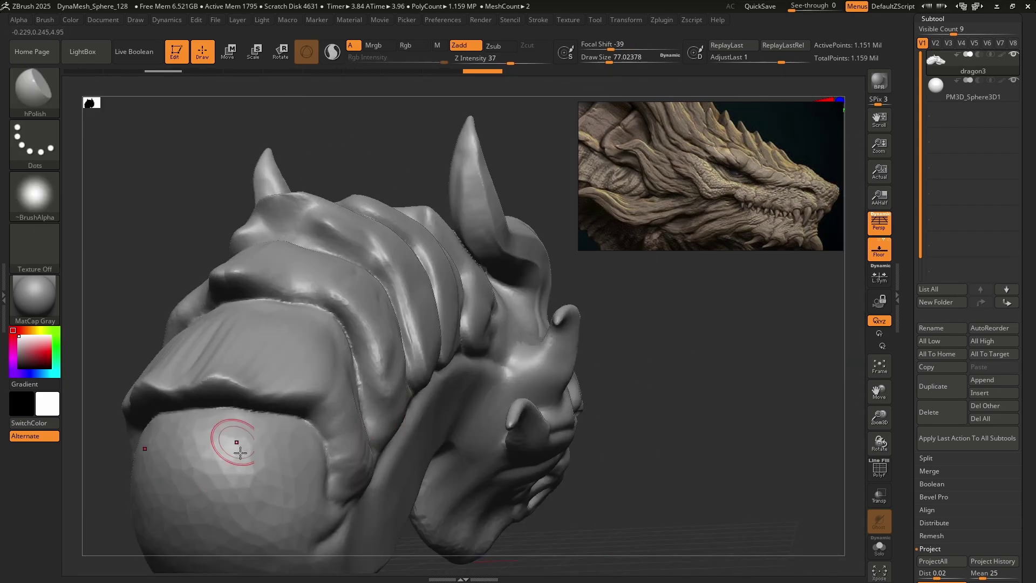
{"action": "right_click_drag", "start_coordinate": [691, 352], "coordinate": [427, 339]}
{"action": "left_click", "coordinate": [956, 19]}
{"action": "left_click", "coordinate": [953, 194]}
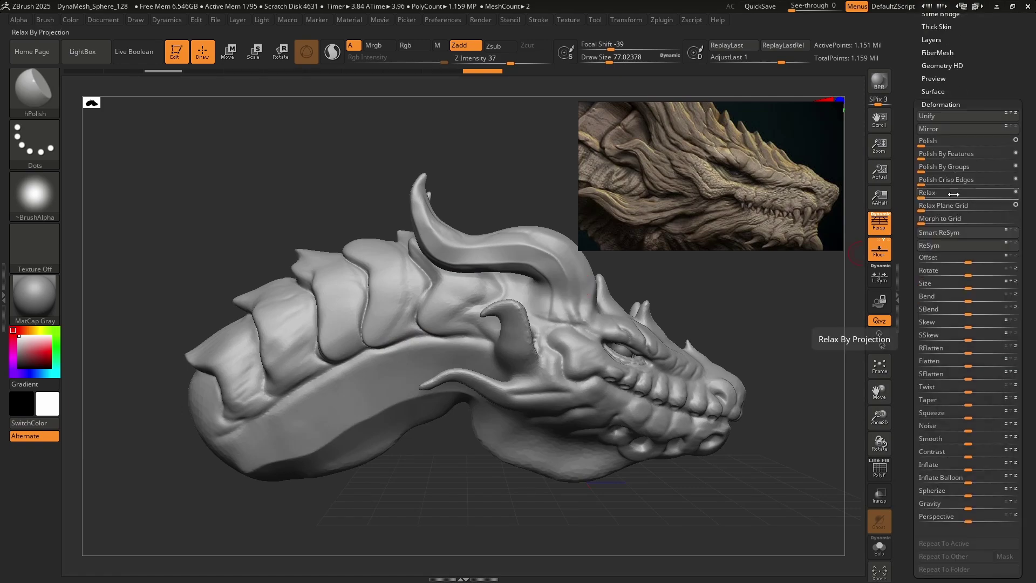
{"action": "left_click", "coordinate": [921, 141]}
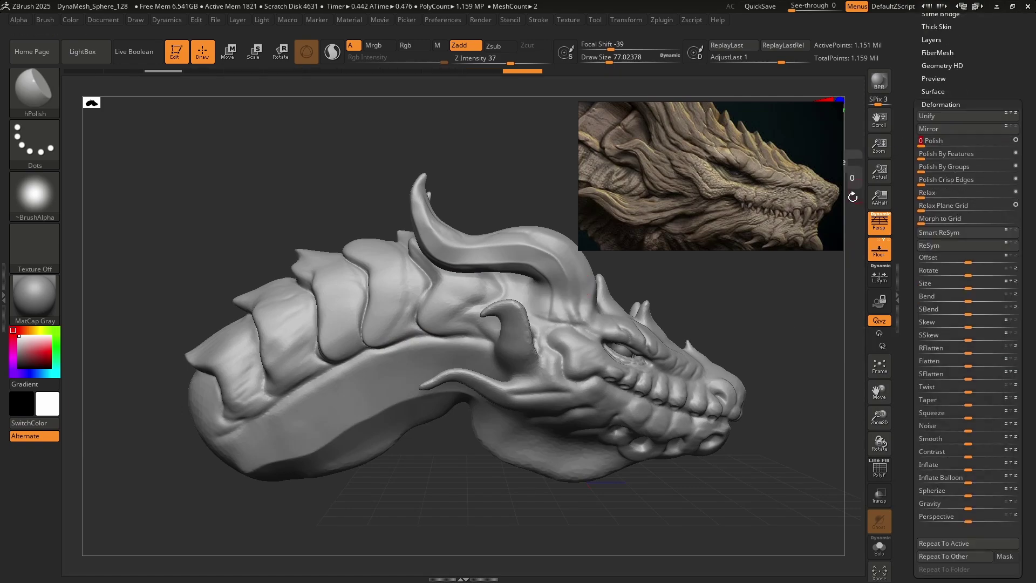
{"action": "right_click_drag", "start_coordinate": [826, 225], "coordinate": [624, 393], "text": "ctrl"}
{"action": "key", "text": "ctrl+z"}
{"action": "key", "text": "ctrl+shift+z"}
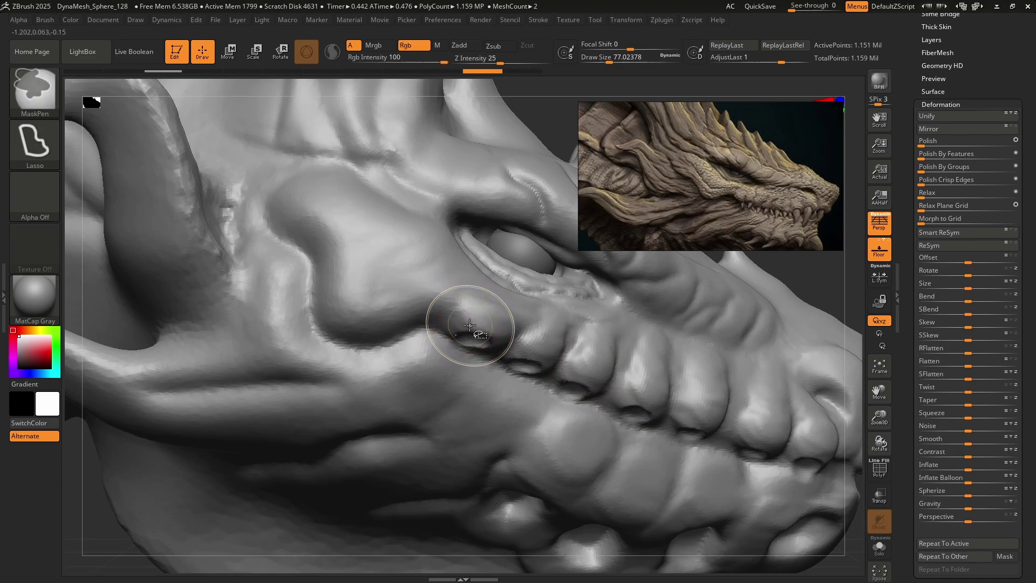
Smooth the surface around the base of the small cheek horn and set the draw size to about 149.
{"action": "right_click_drag", "start_coordinate": [276, 296], "coordinate": [428, 292], "text": "alt"}
{"action": "right_click_drag", "start_coordinate": [420, 331], "coordinate": [400, 289], "text": "ctrl"}
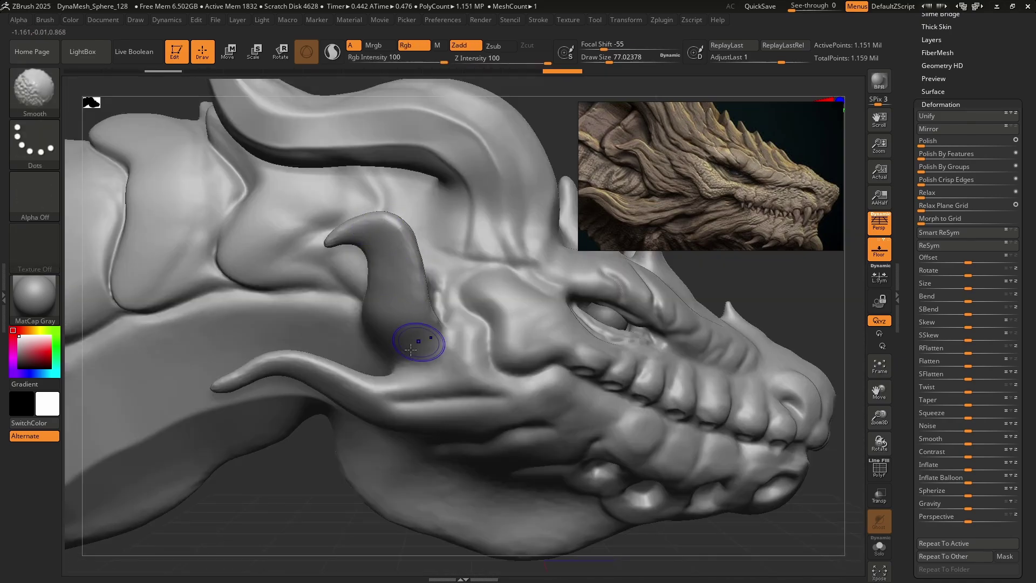
{"action": "left_click_drag", "start_coordinate": [402, 353], "coordinate": [298, 385], "text": "shift"}
{"action": "key", "text": "s"}
{"action": "left_click_drag", "start_coordinate": [446, 500], "coordinate": [457, 500]}
{"action": "left_click_drag", "start_coordinate": [487, 321], "coordinate": [485, 293]}
Smooth the rearmost neck plates at subdivision levels 2 and 3, then soften the brow area above the eye.
{"action": "scroll", "coordinate": [965, 100], "scroll_direction": "up", "scroll_amount": 5}
{"action": "left_click_drag", "start_coordinate": [943, 41], "coordinate": [935, 41]}
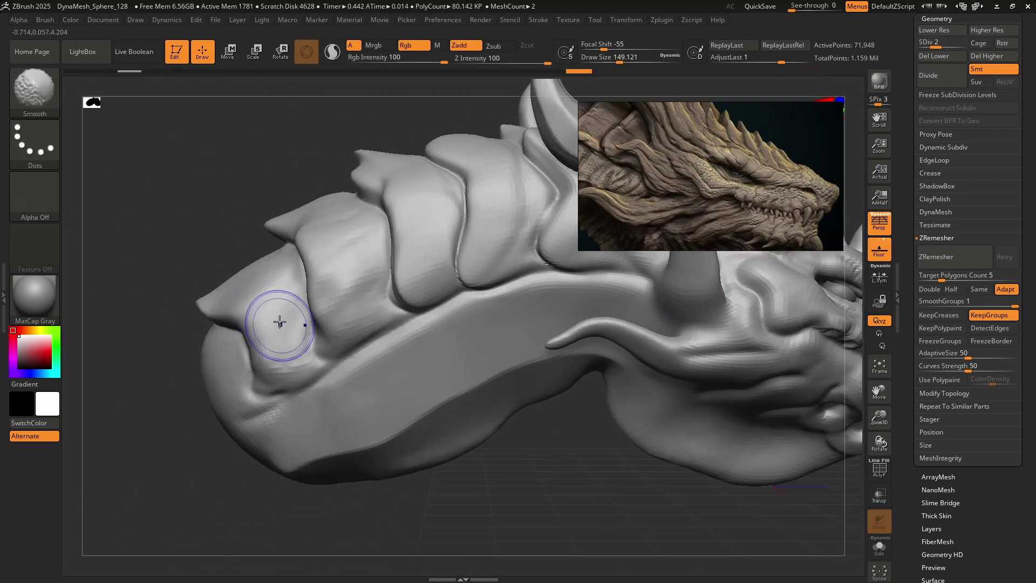
{"action": "left_click_drag", "start_coordinate": [279, 322], "coordinate": [266, 338], "text": "shift"}
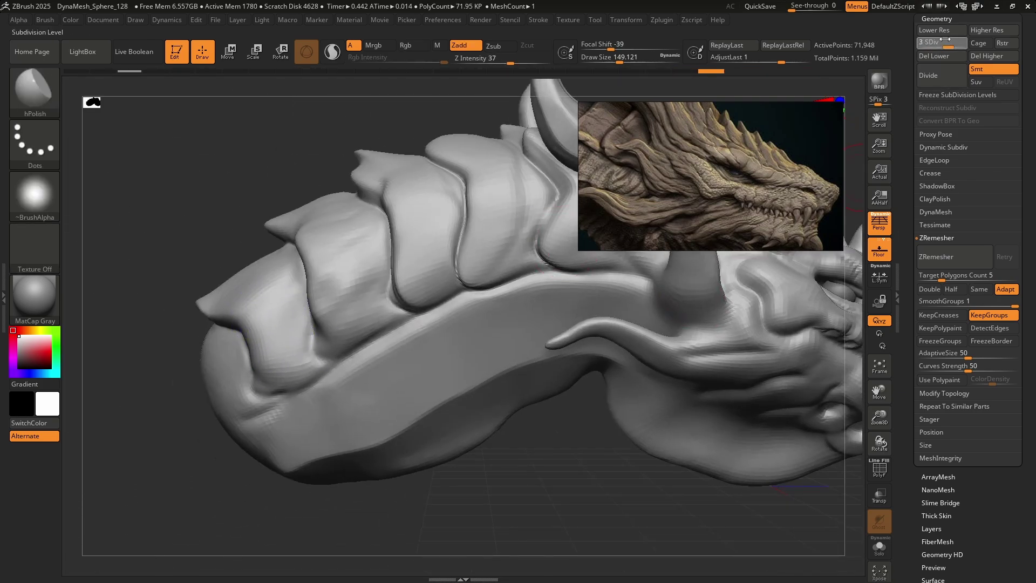
{"action": "mouse_move", "coordinate": [263, 332]}
{"action": "left_mouse_down", "text": "shift"}
{"action": "mouse_move", "coordinate": [283, 360]}
{"action": "mouse_move", "coordinate": [285, 348]}
{"action": "left_mouse_up", "text": "shift"}
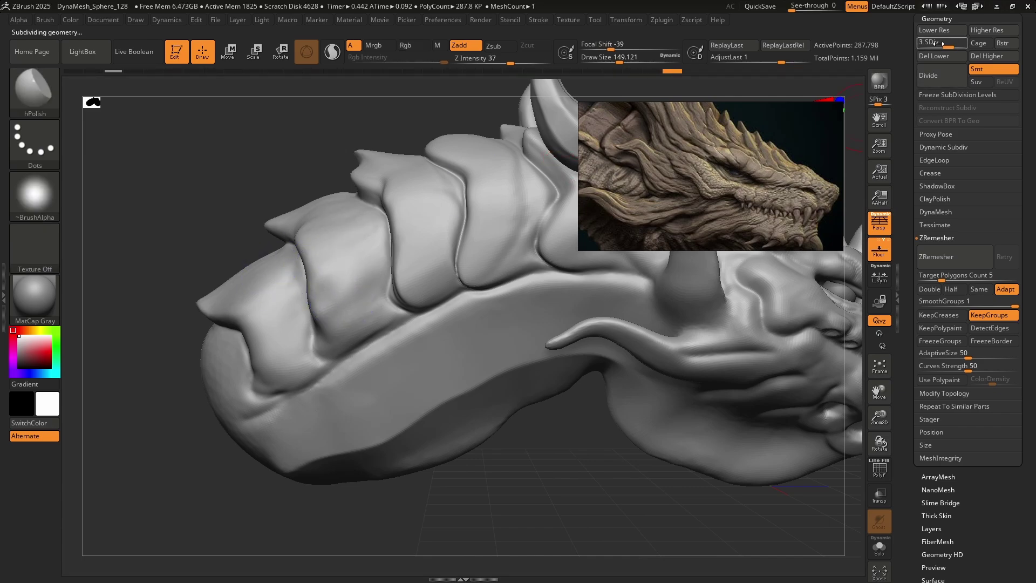
{"action": "mouse_move", "coordinate": [309, 335]}
{"action": "left_mouse_down", "text": "shift"}
{"action": "mouse_move", "coordinate": [273, 363]}
{"action": "mouse_move", "coordinate": [228, 354]}
{"action": "mouse_move", "coordinate": [241, 418]}
{"action": "left_mouse_up", "text": "shift"}
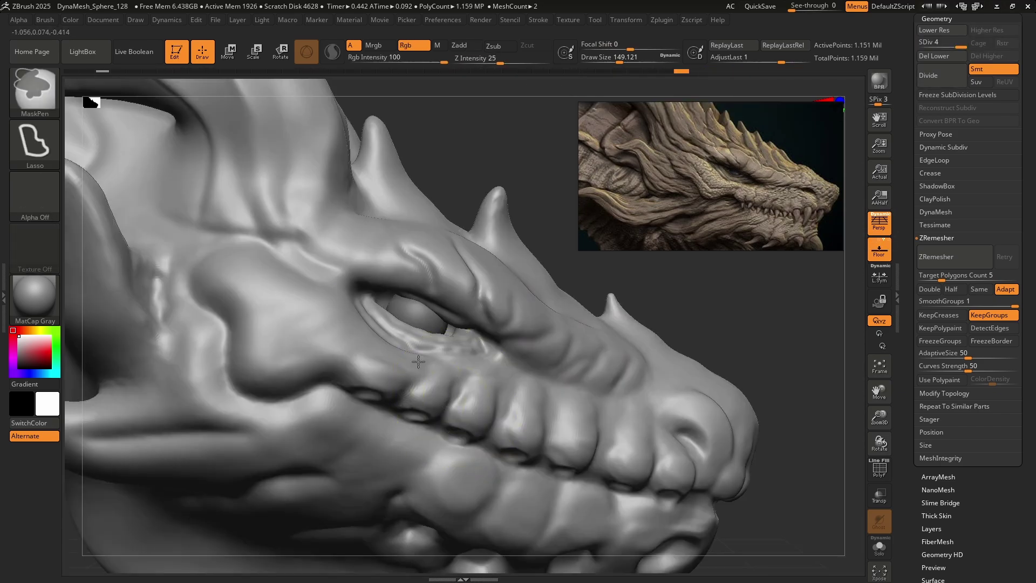
{"action": "mouse_move", "coordinate": [474, 346]}
{"action": "right_mouse_down", "text": "ctrl"}
{"action": "mouse_move", "coordinate": [471, 282]}
{"action": "mouse_move", "coordinate": [399, 254]}
{"action": "right_mouse_up", "text": "ctrl"}
{"action": "left_click_drag", "start_coordinate": [420, 240], "coordinate": [439, 243], "text": "shift"}
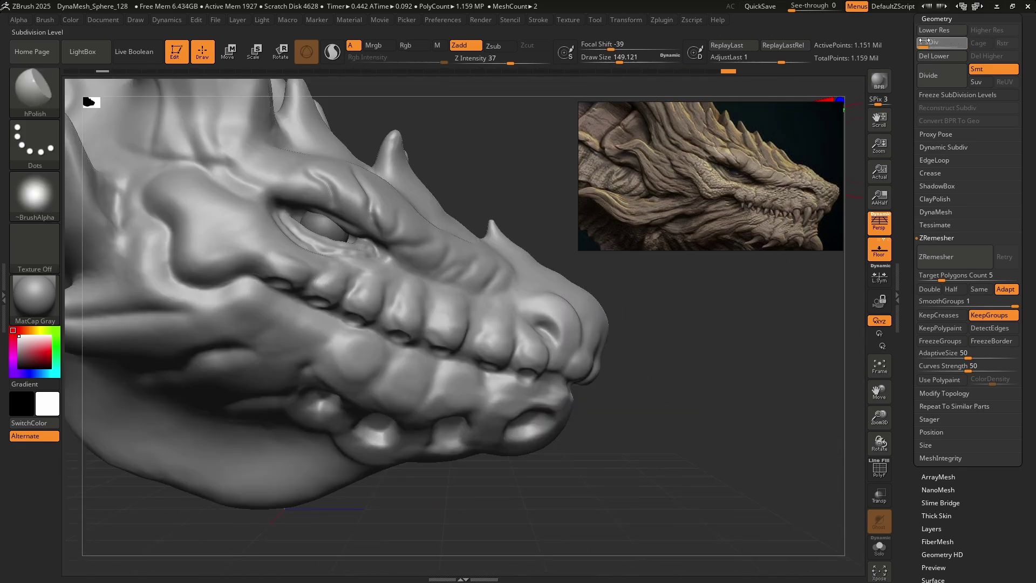
Lower the dragon mesh to subdivision level 1 and choose the Move Topological brush.
{"action": "left_click_drag", "start_coordinate": [924, 42], "coordinate": [917, 42]}
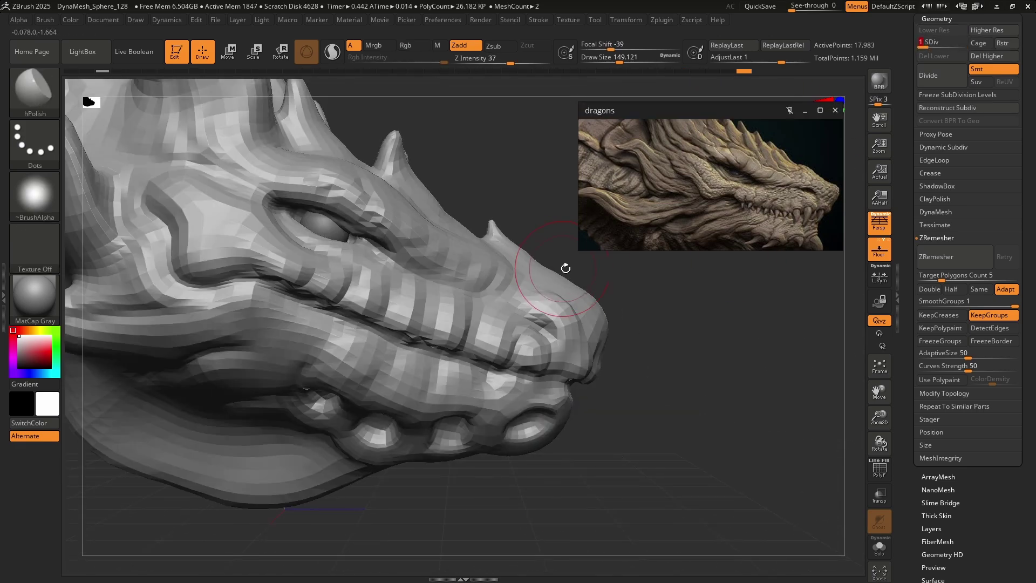
{"action": "mouse_move", "coordinate": [541, 424]}
{"action": "right_mouse_down"}
{"action": "mouse_move", "coordinate": [424, 415]}
{"action": "mouse_move", "coordinate": [547, 417]}
{"action": "mouse_move", "coordinate": [519, 391]}
{"action": "right_mouse_up"}
{"action": "key", "text": "b"}
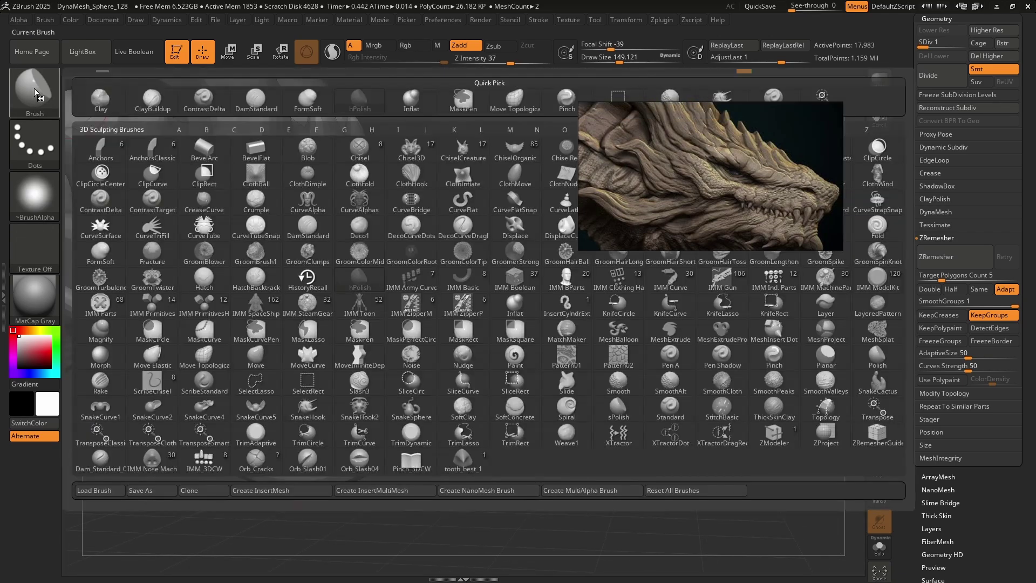
{"action": "left_click", "coordinate": [515, 101]}
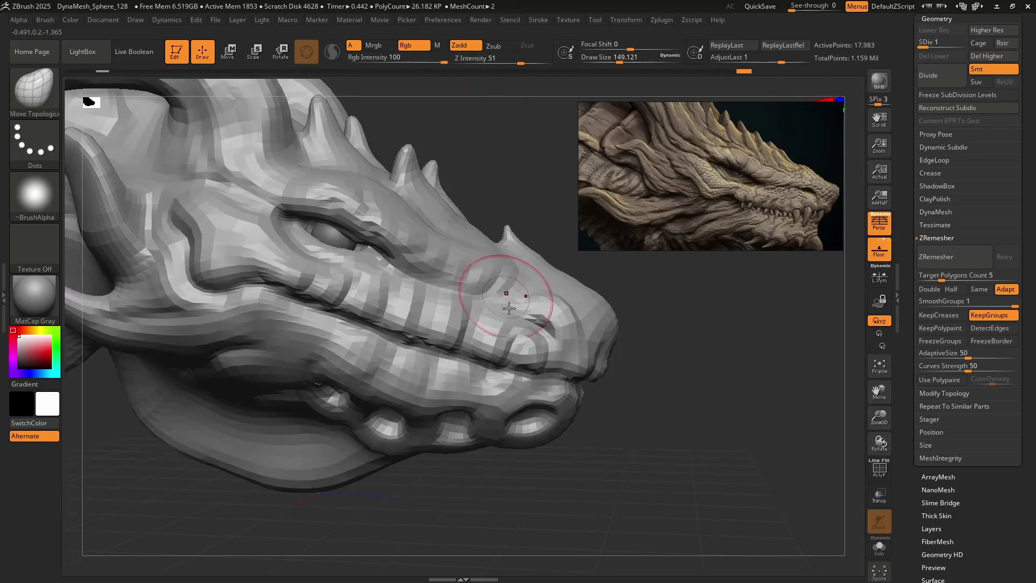
Reshape the front of the lower jaw and the lip around the tooth bulges with the Move Topological brush.
{"action": "mouse_move", "coordinate": [534, 418]}
{"action": "right_mouse_down", "text": "ctrl"}
{"action": "mouse_move", "coordinate": [532, 443]}
{"action": "mouse_move", "coordinate": [442, 418]}
{"action": "right_mouse_up", "text": "ctrl"}
{"action": "mouse_move", "coordinate": [532, 399]}
{"action": "right_mouse_down", "text": "ctrl"}
{"action": "mouse_move", "coordinate": [540, 422]}
{"action": "mouse_move", "coordinate": [350, 350]}
{"action": "right_mouse_up", "text": "ctrl"}
{"action": "left_click_drag", "start_coordinate": [415, 381], "coordinate": [409, 370]}
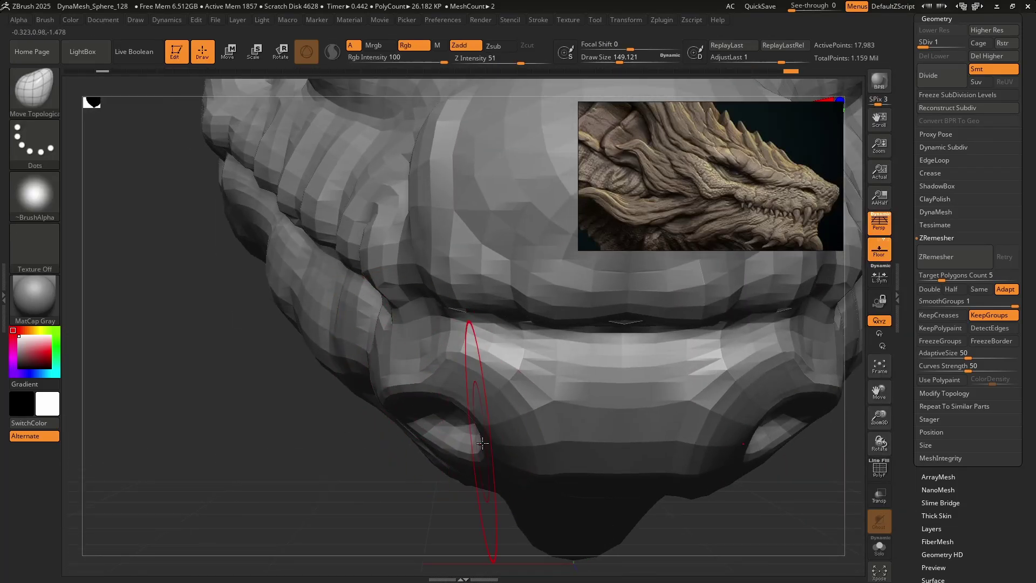
{"action": "left_click_drag", "start_coordinate": [483, 448], "coordinate": [498, 442]}
{"action": "right_click_drag", "start_coordinate": [499, 439], "coordinate": [496, 391]}
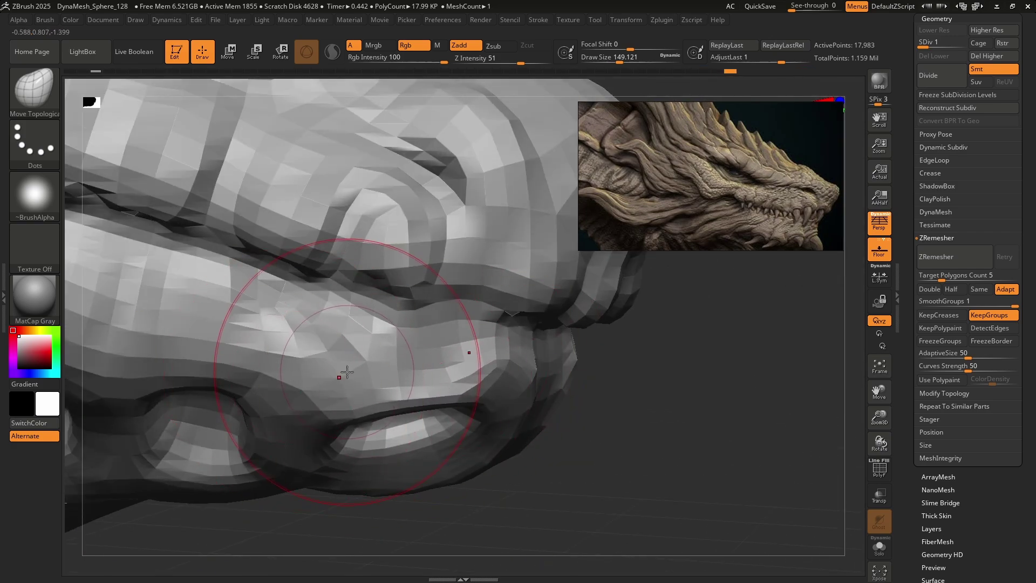
{"action": "mouse_move", "coordinate": [347, 351]}
{"action": "right_mouse_down"}
{"action": "mouse_move", "coordinate": [348, 382]}
{"action": "mouse_move", "coordinate": [354, 357]}
{"action": "mouse_move", "coordinate": [475, 388]}
{"action": "right_mouse_up"}
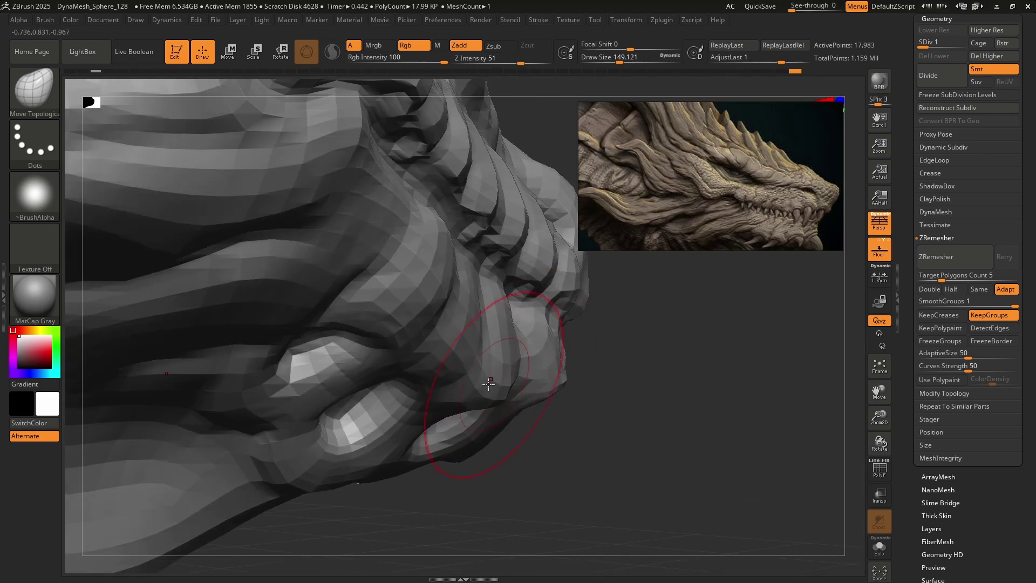
{"action": "right_click_drag", "start_coordinate": [412, 450], "coordinate": [439, 378]}
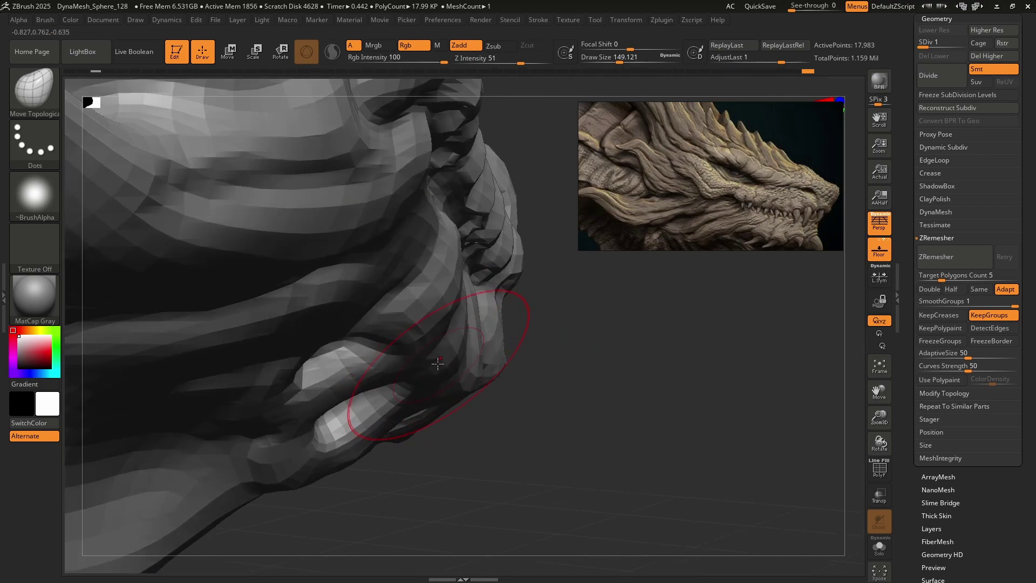
{"action": "left_click_drag", "start_coordinate": [319, 434], "coordinate": [292, 427]}
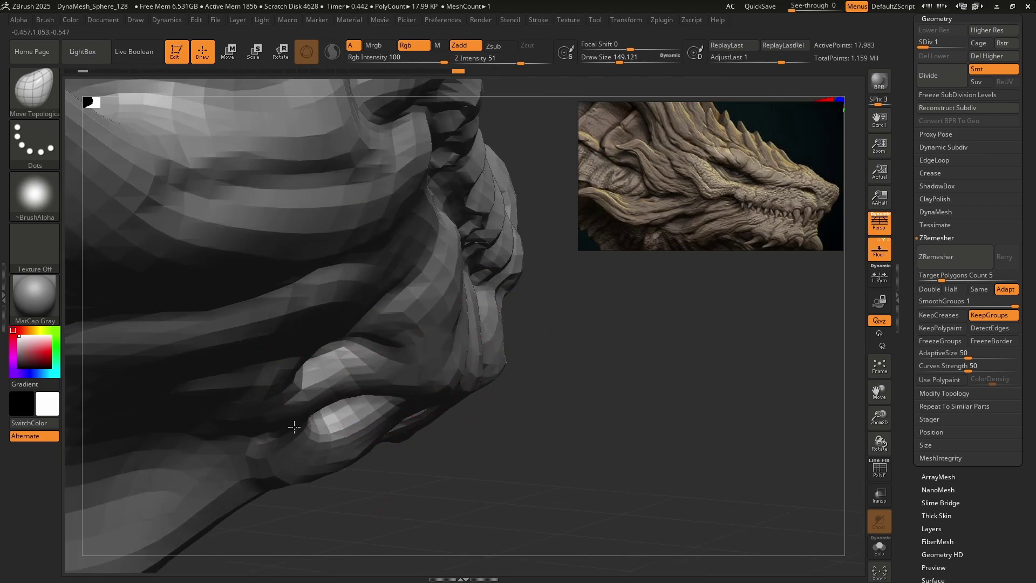
{"action": "mouse_move", "coordinate": [300, 379]}
{"action": "right_mouse_down"}
{"action": "mouse_move", "coordinate": [492, 414]}
{"action": "mouse_move", "coordinate": [474, 365]}
{"action": "mouse_move", "coordinate": [592, 308]}
{"action": "right_mouse_up"}
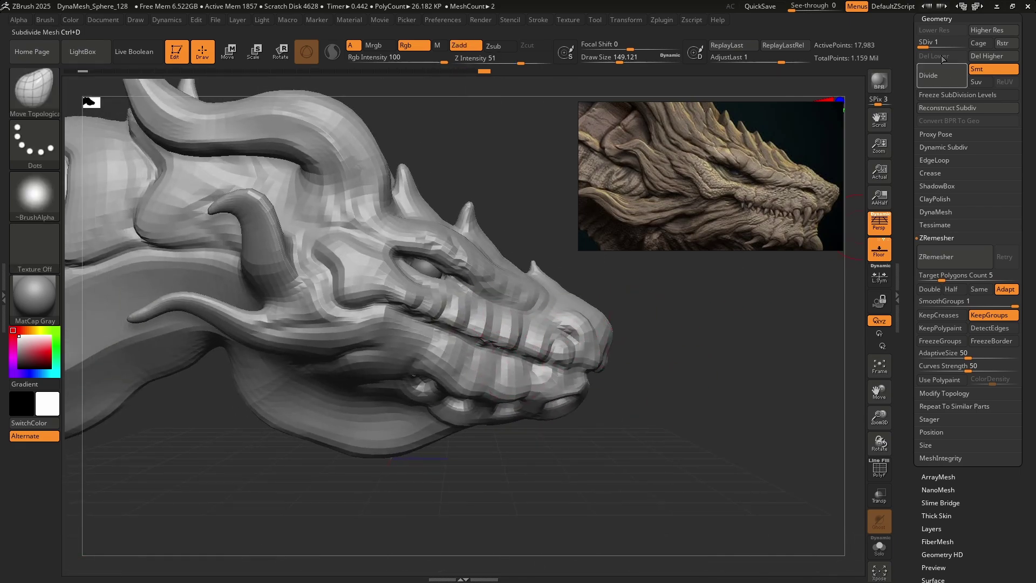
Compare subdivision levels 4 and 1, set the draw size to about 338, and return the mesh to level 4.
{"action": "left_click_drag", "start_coordinate": [971, 46], "coordinate": [970, 47]}
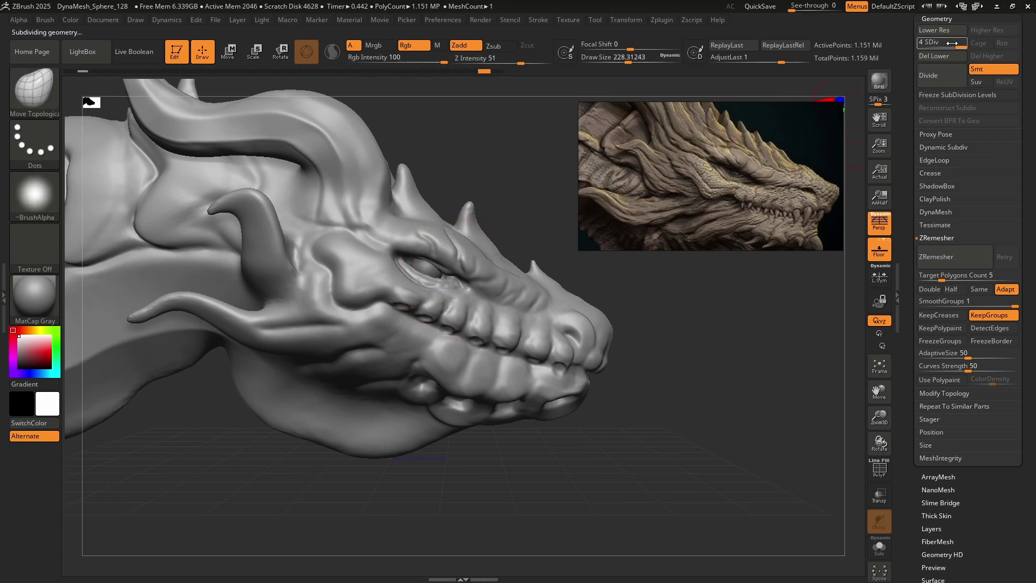
{"action": "left_click", "coordinate": [923, 41]}
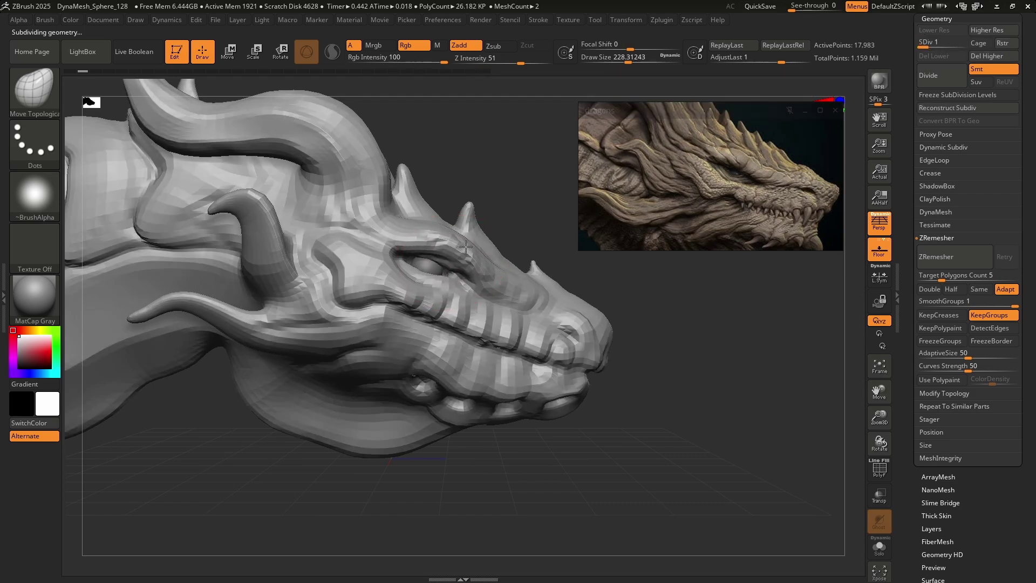
{"action": "key", "text": "ctrl+z"}
{"action": "key", "text": "s"}
{"action": "left_click_drag", "start_coordinate": [456, 265], "coordinate": [465, 265]}
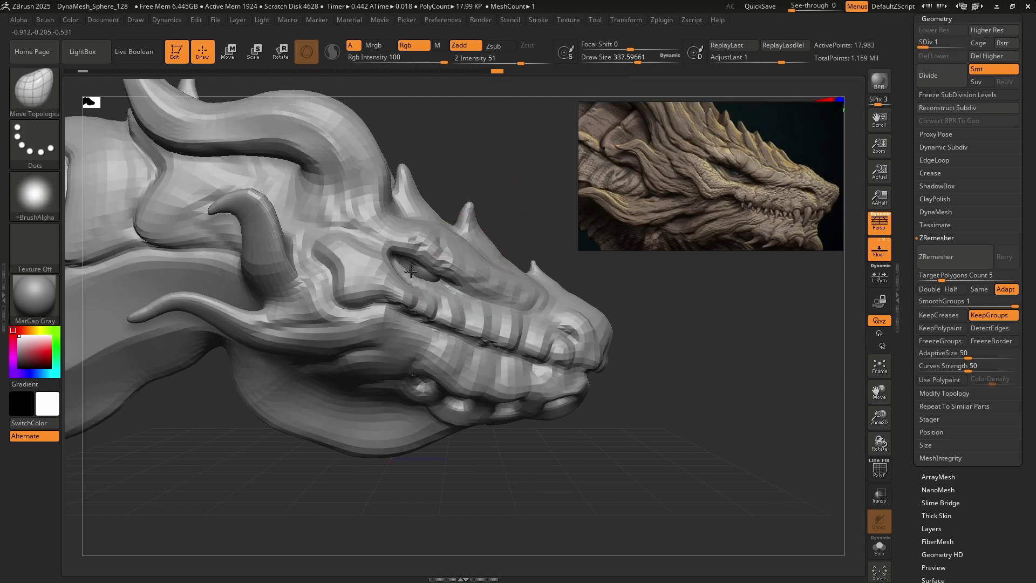
{"action": "key", "text": "d"}
{"action": "key", "text": "d"}
{"action": "key", "text": "d"}
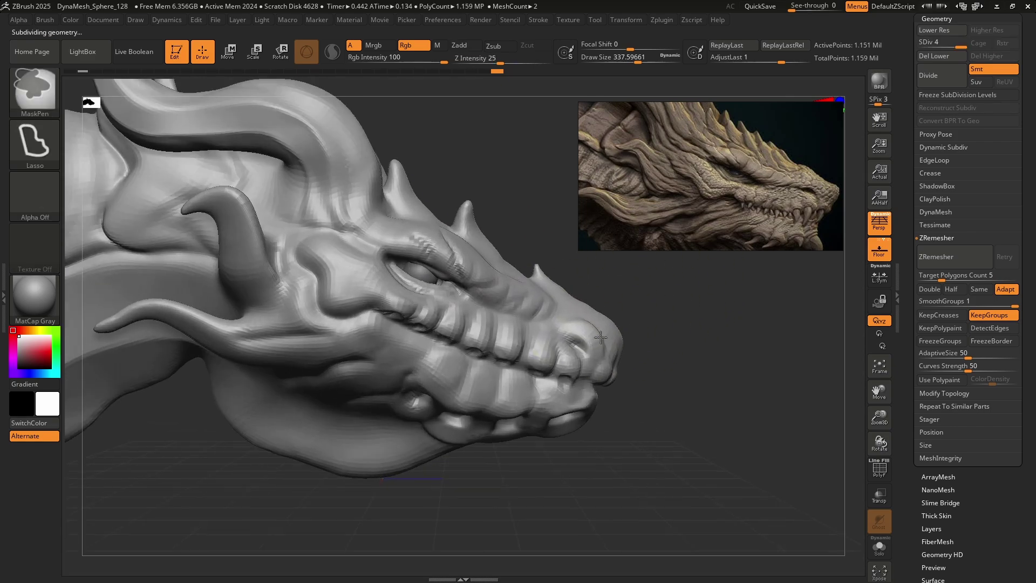
Pull the snout tip outward and lift the nose bridge behind it, using a draw size of about 234.
{"action": "left_click_drag", "start_coordinate": [619, 346], "coordinate": [508, 365]}
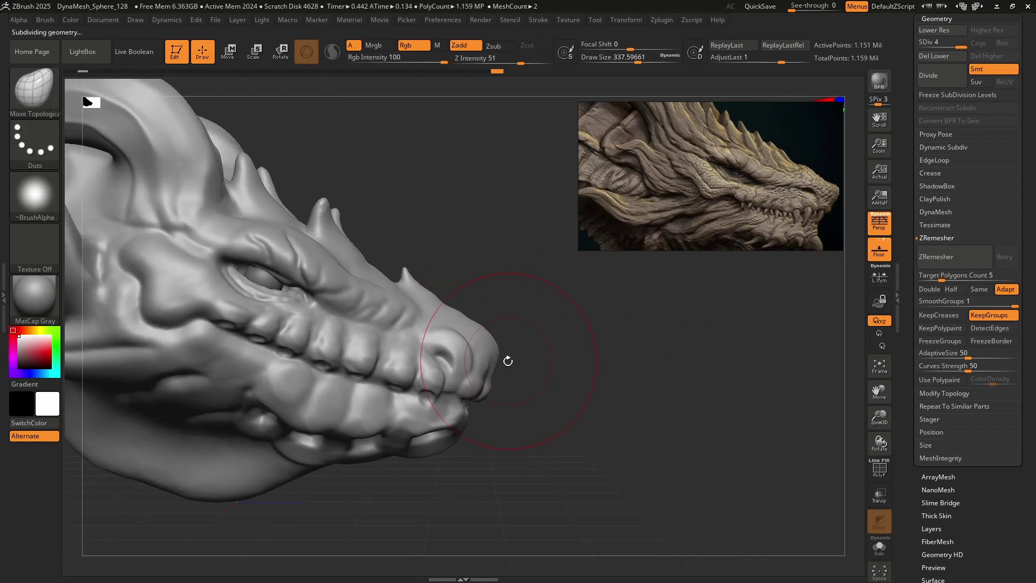
{"action": "right_click_drag", "start_coordinate": [507, 362], "coordinate": [505, 381], "text": "ctrl"}
{"action": "key", "text": "s"}
{"action": "left_click_drag", "start_coordinate": [486, 335], "coordinate": [477, 335]}
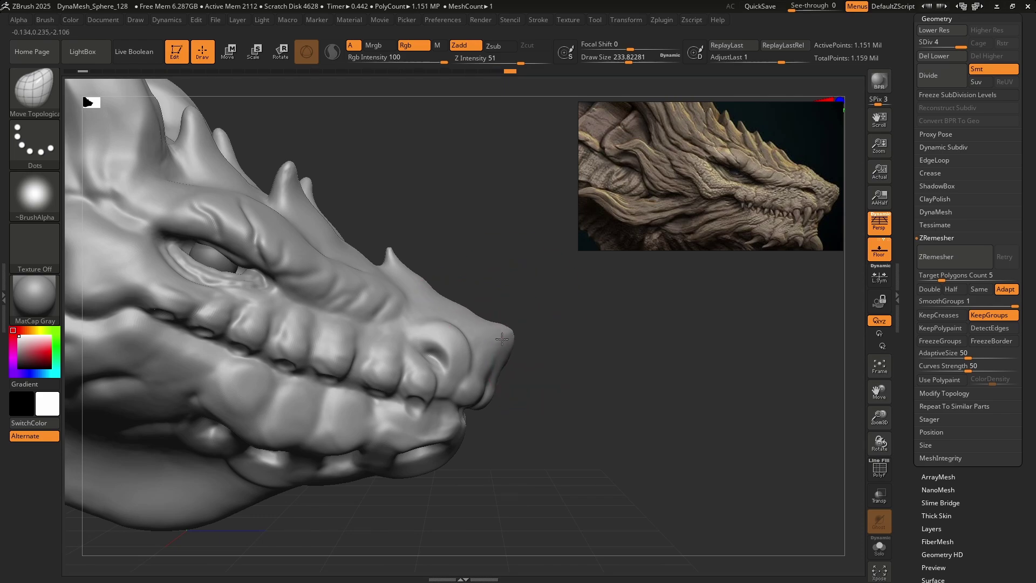
{"action": "mouse_move", "coordinate": [535, 340]}
{"action": "right_mouse_down", "text": "ctrl"}
{"action": "mouse_move", "coordinate": [528, 317]}
{"action": "mouse_move", "coordinate": [528, 343]}
{"action": "right_mouse_up", "text": "ctrl"}
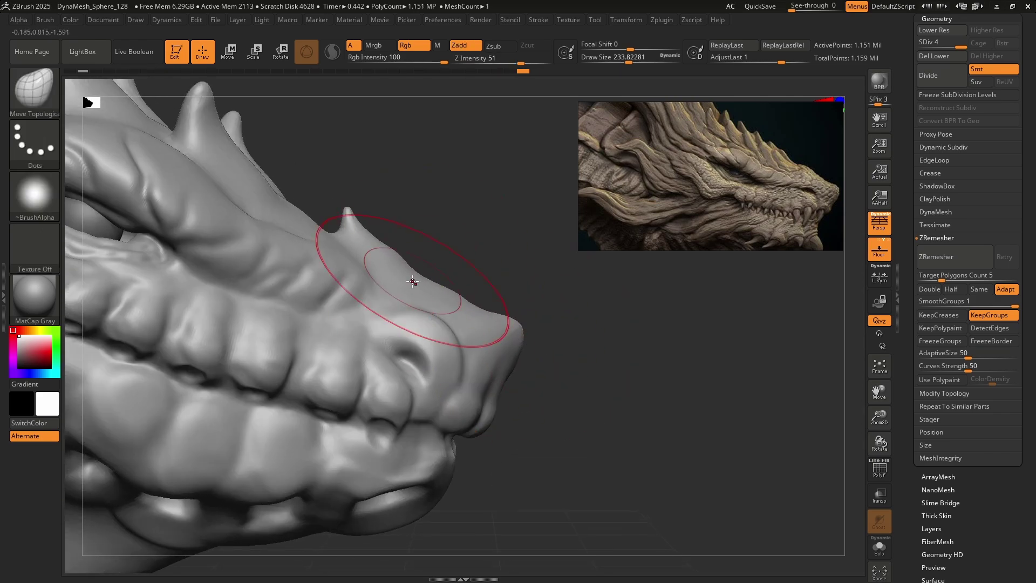
{"action": "left_click_drag", "start_coordinate": [420, 273], "coordinate": [426, 268]}
{"action": "right_click_drag", "start_coordinate": [435, 276], "coordinate": [524, 208], "text": "ctrl"}
{"action": "right_click_drag", "start_coordinate": [523, 208], "coordinate": [620, 260], "text": "alt"}
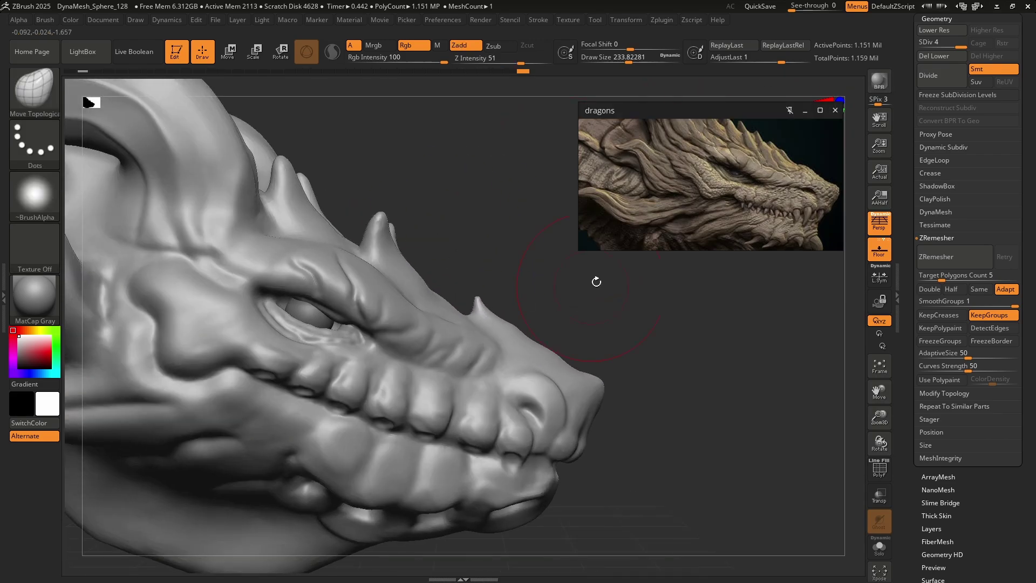
Try stretching the snout tip into a long spike and inspect the mesh there with the polyframe display.
{"action": "right_click_drag", "start_coordinate": [506, 314], "coordinate": [609, 300], "text": "ctrl"}
{"action": "mouse_move", "coordinate": [539, 296]}
{"action": "right_mouse_down", "text": "ctrl"}
{"action": "mouse_move", "coordinate": [588, 303]}
{"action": "mouse_move", "coordinate": [680, 291]}
{"action": "right_mouse_up", "text": "ctrl"}
{"action": "right_click_drag", "start_coordinate": [680, 291], "coordinate": [576, 330], "text": "alt"}
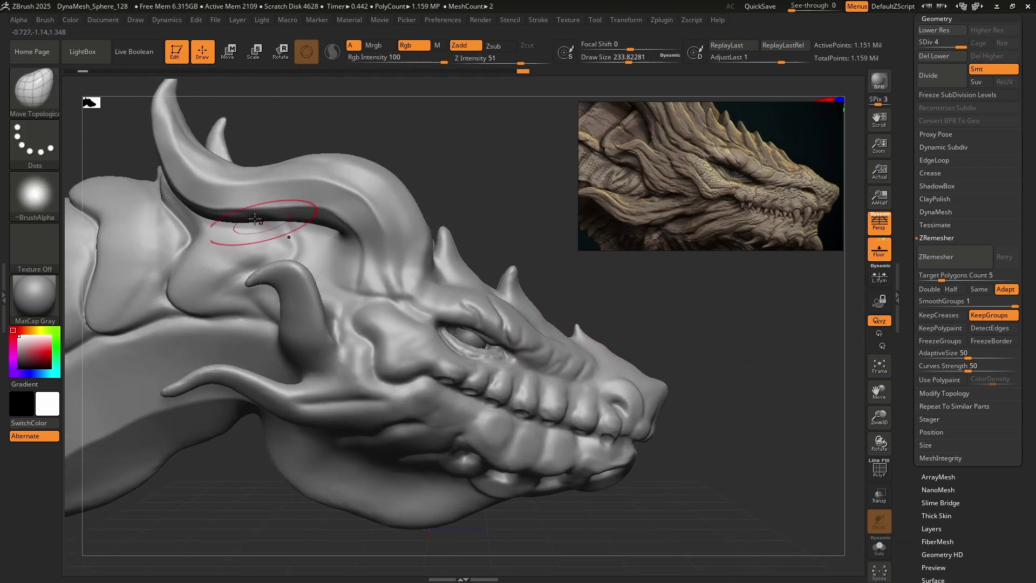
{"action": "left_click_drag", "start_coordinate": [667, 390], "coordinate": [862, 344]}
{"action": "left_click", "coordinate": [878, 474]}
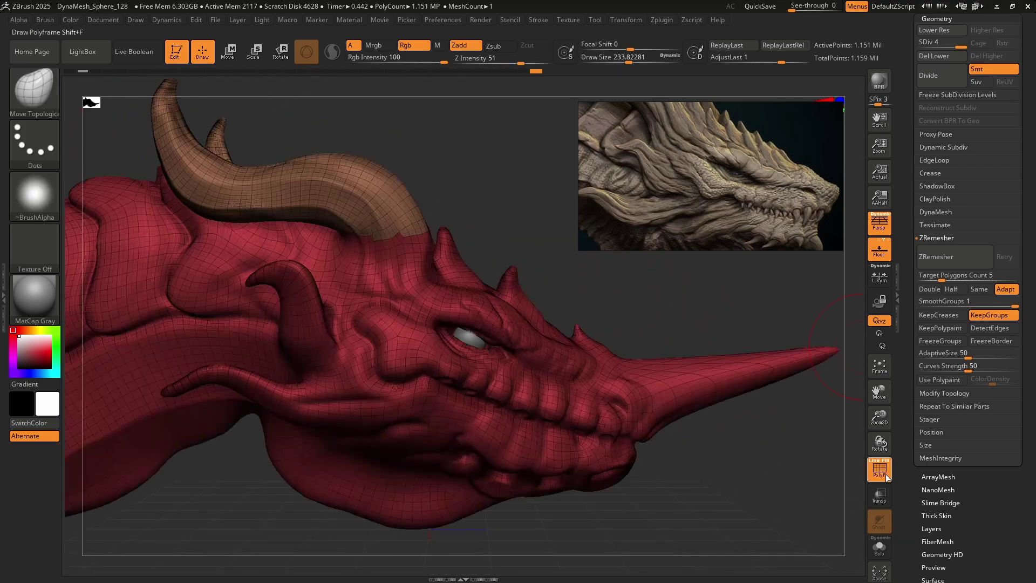
{"action": "left_click", "coordinate": [875, 471]}
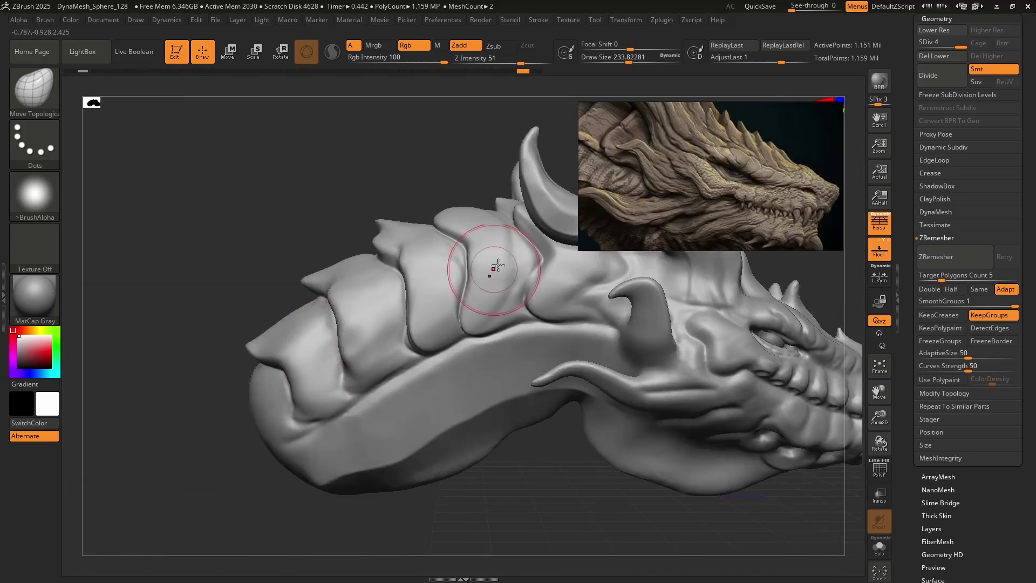
Choose the DamStandard brush and carve a crease along the wrinkle in the brow above the eye.
{"action": "right_click_drag", "start_coordinate": [492, 268], "coordinate": [388, 280], "text": "ctrl"}
{"action": "scroll", "coordinate": [615, 351], "scroll_direction": "down", "scroll_amount": 6}
{"action": "key", "text": "b"}
{"action": "left_click", "coordinate": [254, 103]}
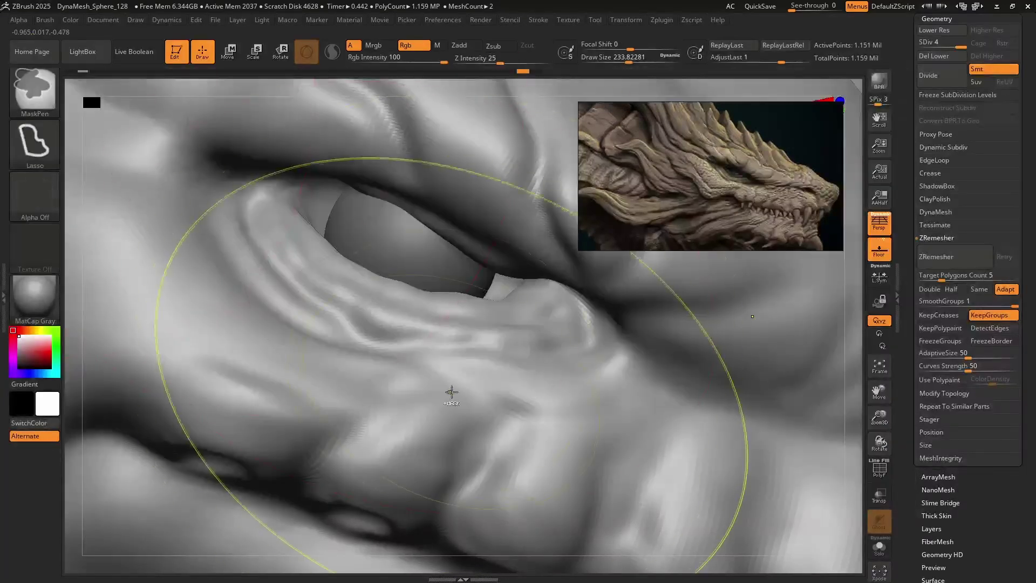
{"action": "key", "text": "ctrl"}
{"action": "right_click_drag", "start_coordinate": [391, 312], "coordinate": [396, 348], "text": "ctrl"}
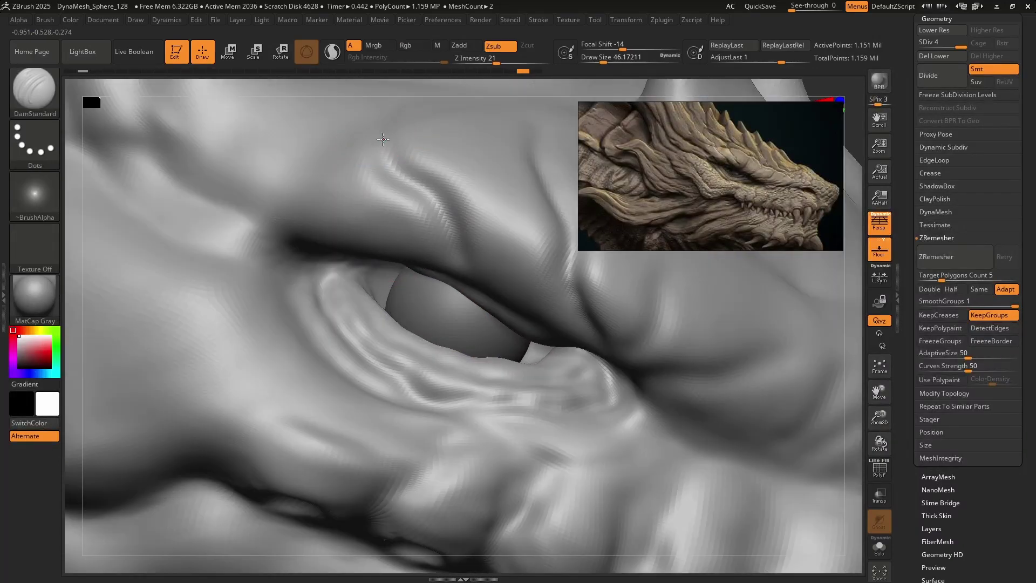
{"action": "left_click_drag", "start_coordinate": [386, 144], "coordinate": [456, 248]}
Set the draw size to about 22 and carve fine wrinkles along the lower eyelid, following the eye's curve.
{"action": "key", "text": "s"}
{"action": "left_click_drag", "start_coordinate": [351, 304], "coordinate": [400, 345]}
{"action": "key", "text": "ctrl"}
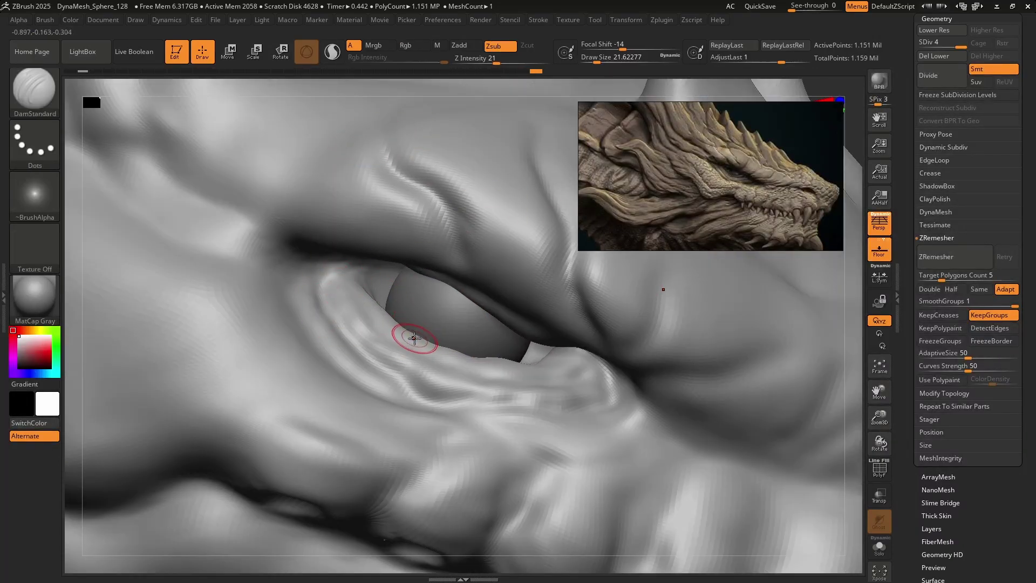
{"action": "right_click_drag", "start_coordinate": [436, 357], "coordinate": [460, 333], "text": "ctrl"}
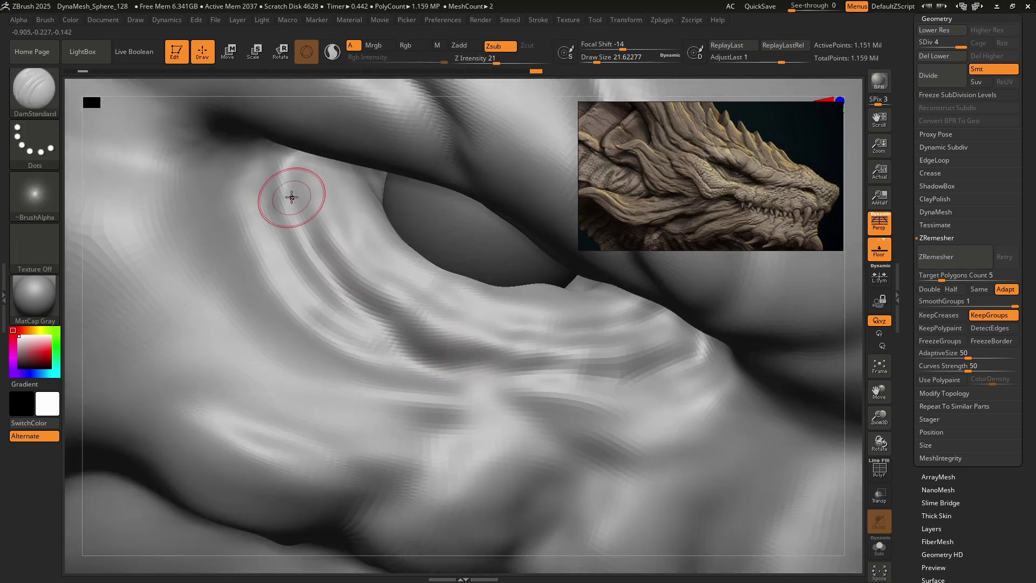
{"action": "mouse_move", "coordinate": [363, 236]}
{"action": "left_mouse_down"}
{"action": "mouse_move", "coordinate": [416, 293]}
{"action": "mouse_move", "coordinate": [563, 334]}
{"action": "mouse_move", "coordinate": [662, 336]}
{"action": "left_mouse_up"}
{"action": "left_click_drag", "start_coordinate": [477, 374], "coordinate": [669, 386]}
{"action": "right_click_drag", "start_coordinate": [697, 379], "coordinate": [712, 311], "text": "ctrl"}
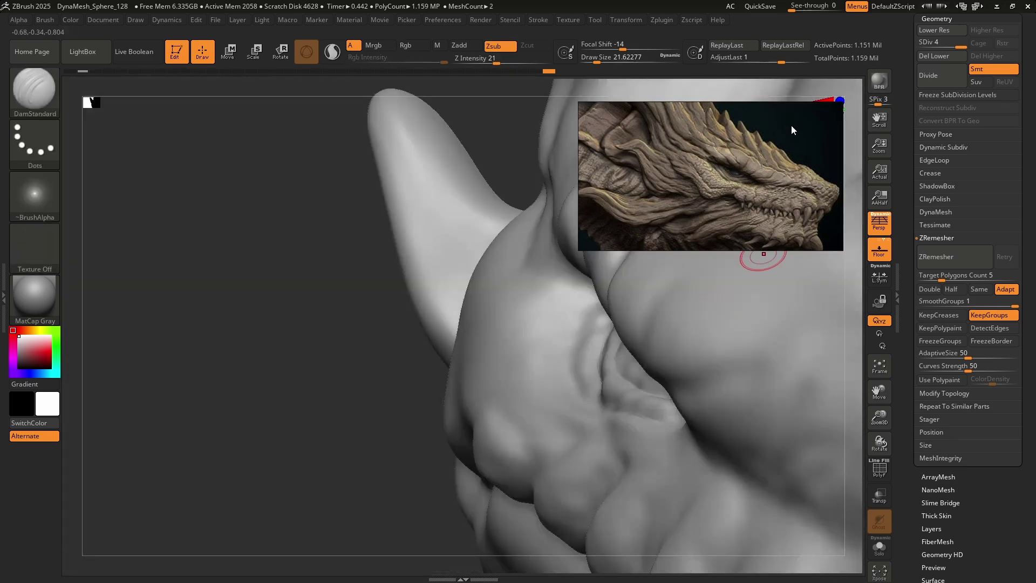
Enlarge the reference image around the eye and carve creases into the folds between the brow and the eye's front corner.
{"action": "scroll", "coordinate": [756, 190], "scroll_direction": "up", "scroll_amount": 5}
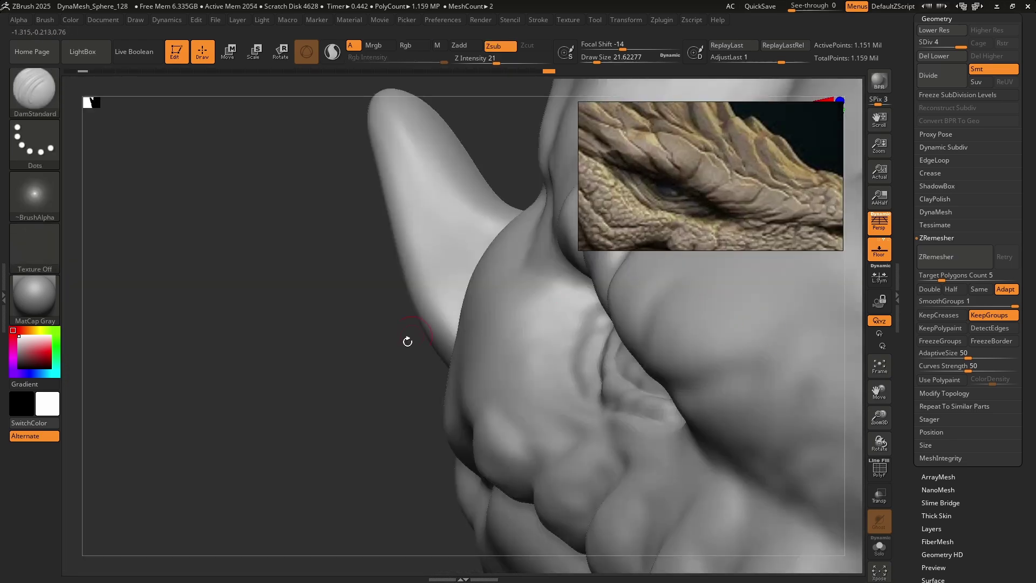
{"action": "mouse_move", "coordinate": [394, 358]}
{"action": "right_mouse_down"}
{"action": "mouse_move", "coordinate": [572, 356]}
{"action": "mouse_move", "coordinate": [411, 332]}
{"action": "right_mouse_up"}
{"action": "mouse_move", "coordinate": [439, 315]}
{"action": "left_mouse_down"}
{"action": "mouse_move", "coordinate": [506, 225]}
{"action": "mouse_move", "coordinate": [520, 226]}
{"action": "left_mouse_up"}
{"action": "left_click_drag", "start_coordinate": [430, 357], "coordinate": [619, 335]}
{"action": "mouse_move", "coordinate": [528, 379]}
{"action": "left_mouse_down"}
{"action": "mouse_move", "coordinate": [456, 365]}
{"action": "mouse_move", "coordinate": [545, 415]}
{"action": "mouse_move", "coordinate": [590, 384]}
{"action": "left_mouse_up"}
{"action": "key", "text": "ctrl+z"}
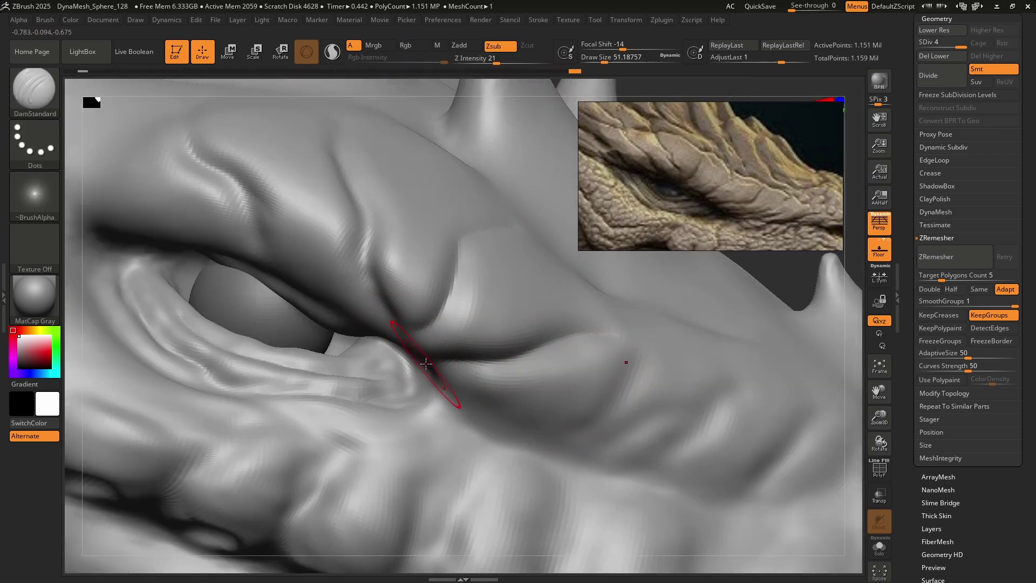
Carve slanted creases along the ridge from the eye's front corner toward the nostril, using a draw size of about 51.
{"action": "mouse_move", "coordinate": [428, 363]}
{"action": "left_mouse_down"}
{"action": "mouse_move", "coordinate": [507, 389]}
{"action": "mouse_move", "coordinate": [609, 371]}
{"action": "left_mouse_up"}
{"action": "right_click_drag", "start_coordinate": [620, 409], "coordinate": [474, 296], "text": "ctrl"}
{"action": "mouse_move", "coordinate": [316, 341]}
{"action": "left_mouse_down"}
{"action": "mouse_move", "coordinate": [412, 303]}
{"action": "mouse_move", "coordinate": [559, 267]}
{"action": "left_mouse_up"}
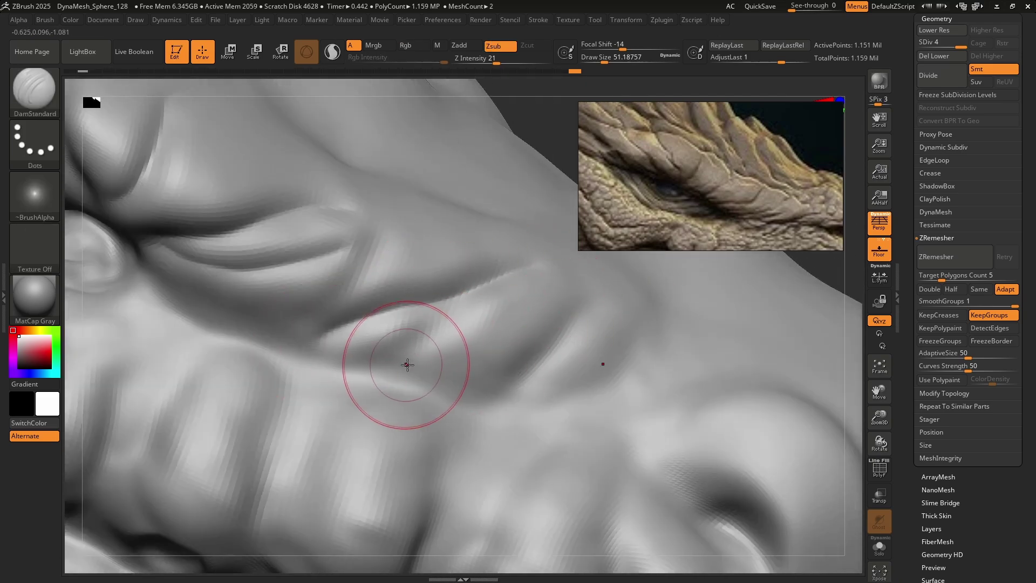
{"action": "left_click_drag", "start_coordinate": [408, 363], "coordinate": [621, 284]}
{"action": "left_click_drag", "start_coordinate": [525, 377], "coordinate": [632, 333]}
Choose the ClayBuildup brush and build up wrinkled folds on the brow directly above the eye.
{"action": "mouse_move", "coordinate": [703, 300]}
{"action": "right_mouse_down", "text": "ctrl"}
{"action": "mouse_move", "coordinate": [571, 334]}
{"action": "mouse_move", "coordinate": [633, 408]}
{"action": "mouse_move", "coordinate": [481, 286]}
{"action": "right_mouse_up", "text": "ctrl"}
{"action": "left_click", "coordinate": [26, 76]}
{"action": "left_click", "coordinate": [154, 100]}
{"action": "right_click_drag", "start_coordinate": [469, 330], "coordinate": [424, 272], "text": "ctrl"}
{"action": "mouse_move", "coordinate": [456, 279]}
{"action": "left_mouse_down"}
{"action": "mouse_move", "coordinate": [393, 250]}
{"action": "mouse_move", "coordinate": [279, 245]}
{"action": "mouse_move", "coordinate": [292, 179]}
{"action": "mouse_move", "coordinate": [246, 173]}
{"action": "left_mouse_up"}
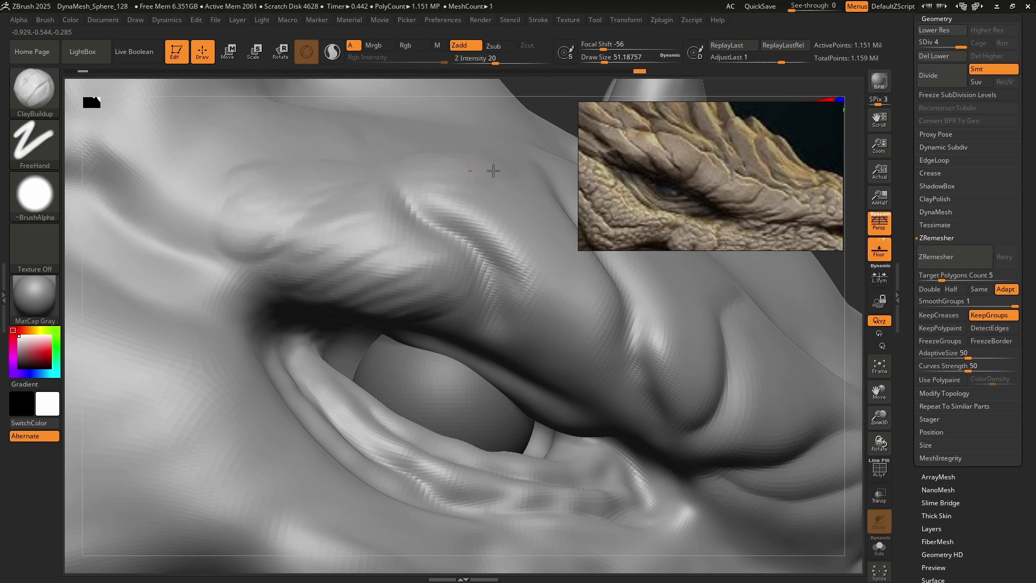
{"action": "left_click_drag", "start_coordinate": [497, 203], "coordinate": [490, 237]}
{"action": "mouse_move", "coordinate": [576, 276]}
{"action": "left_mouse_down"}
{"action": "mouse_move", "coordinate": [519, 303]}
{"action": "mouse_move", "coordinate": [566, 345]}
{"action": "mouse_move", "coordinate": [533, 344]}
{"action": "left_mouse_up"}
{"action": "left_click_drag", "start_coordinate": [450, 333], "coordinate": [453, 312]}
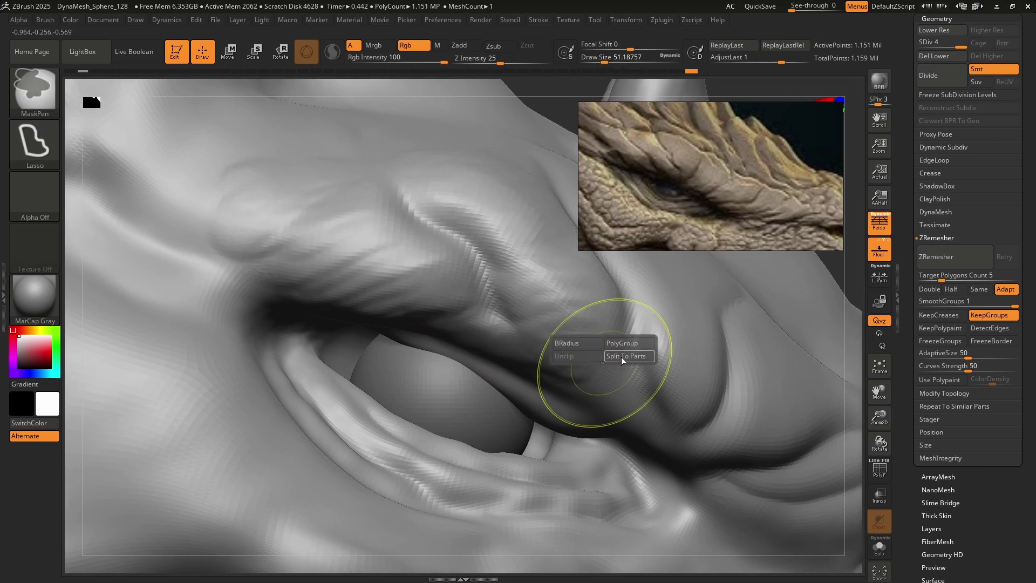
Add clay volume to the rounded brow folds in front of the eye and along the creases beneath them.
{"action": "mouse_move", "coordinate": [597, 349]}
{"action": "right_mouse_down", "text": "alt"}
{"action": "mouse_move", "coordinate": [370, 329]}
{"action": "mouse_move", "coordinate": [365, 270]}
{"action": "right_mouse_up", "text": "alt"}
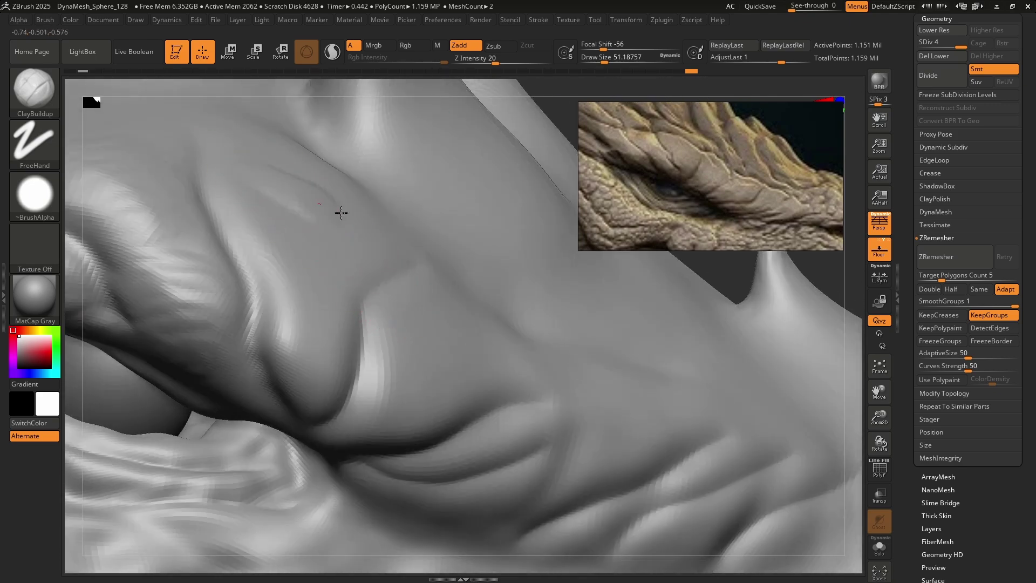
{"action": "mouse_move", "coordinate": [279, 232]}
{"action": "left_mouse_down"}
{"action": "mouse_move", "coordinate": [296, 272]}
{"action": "mouse_move", "coordinate": [303, 407]}
{"action": "left_mouse_up"}
{"action": "mouse_move", "coordinate": [367, 438]}
{"action": "left_mouse_down"}
{"action": "mouse_move", "coordinate": [356, 438]}
{"action": "mouse_move", "coordinate": [374, 398]}
{"action": "mouse_move", "coordinate": [447, 369]}
{"action": "mouse_move", "coordinate": [423, 307]}
{"action": "mouse_move", "coordinate": [489, 341]}
{"action": "mouse_move", "coordinate": [477, 325]}
{"action": "mouse_move", "coordinate": [531, 398]}
{"action": "left_mouse_up"}
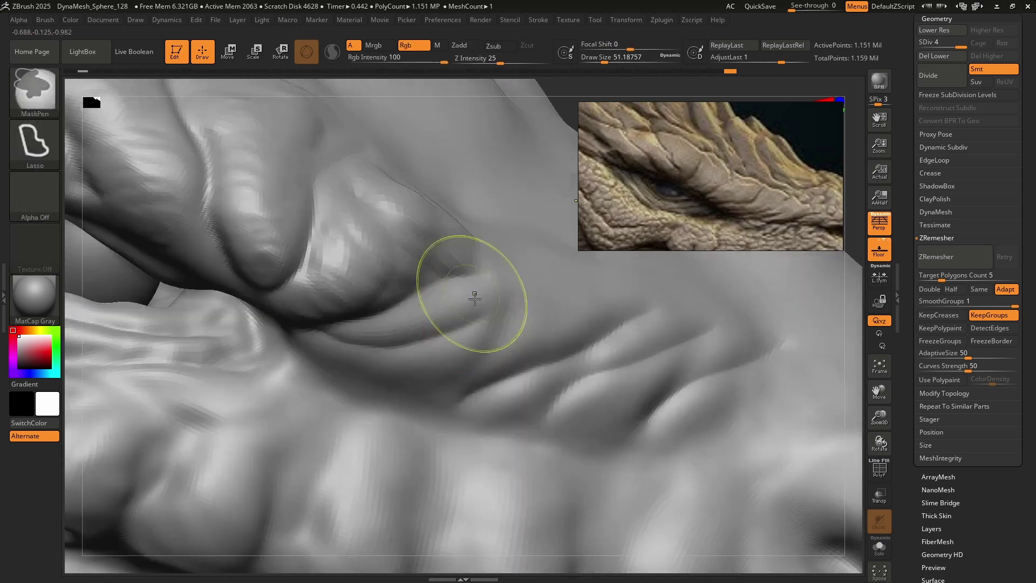
{"action": "mouse_move", "coordinate": [474, 296]}
{"action": "left_mouse_down"}
{"action": "mouse_move", "coordinate": [296, 304]}
{"action": "mouse_move", "coordinate": [425, 319]}
{"action": "mouse_move", "coordinate": [453, 310]}
{"action": "left_mouse_up"}
Set the draw size to about 39 and build up the slanted folds between the eye corner and the snout.
{"action": "key", "text": "s"}
{"action": "key", "text": "s"}
{"action": "left_click_drag", "start_coordinate": [387, 296], "coordinate": [492, 297]}
{"action": "mouse_move", "coordinate": [300, 354]}
{"action": "left_mouse_down"}
{"action": "mouse_move", "coordinate": [350, 387]}
{"action": "mouse_move", "coordinate": [395, 398]}
{"action": "mouse_move", "coordinate": [526, 352]}
{"action": "mouse_move", "coordinate": [652, 363]}
{"action": "left_mouse_up"}
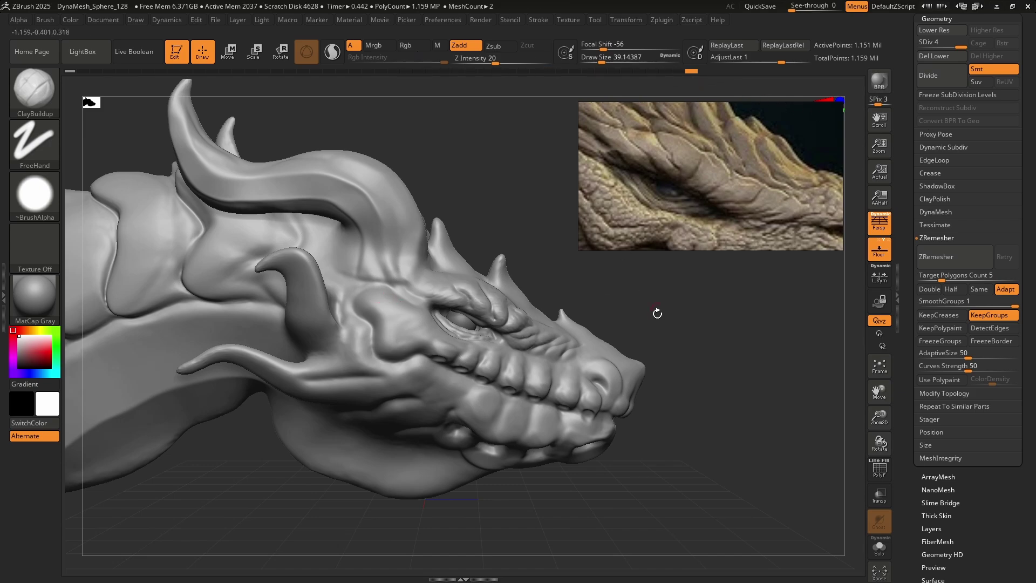
Build up the small folds at the front end of the eye ridge, near the nostril.
{"action": "right_click_drag", "start_coordinate": [580, 361], "coordinate": [534, 458], "text": "ctrl"}
{"action": "mouse_move", "coordinate": [376, 345]}
{"action": "right_mouse_down"}
{"action": "mouse_move", "coordinate": [387, 324]}
{"action": "mouse_move", "coordinate": [364, 353]}
{"action": "right_mouse_up"}
{"action": "left_click_drag", "start_coordinate": [358, 347], "coordinate": [448, 352]}
{"action": "left_click_drag", "start_coordinate": [540, 392], "coordinate": [544, 393]}
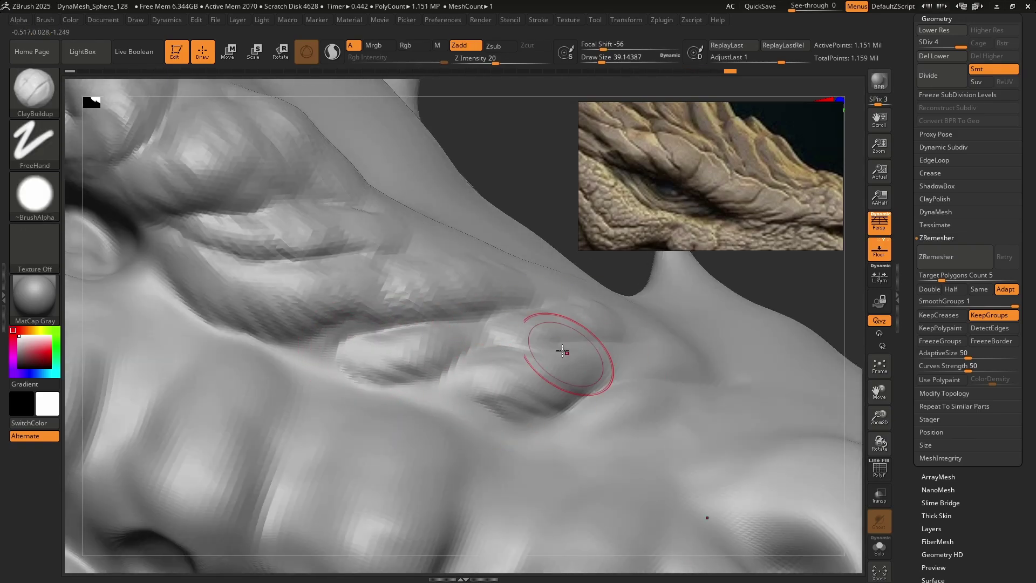
{"action": "left_click_drag", "start_coordinate": [605, 424], "coordinate": [632, 398]}
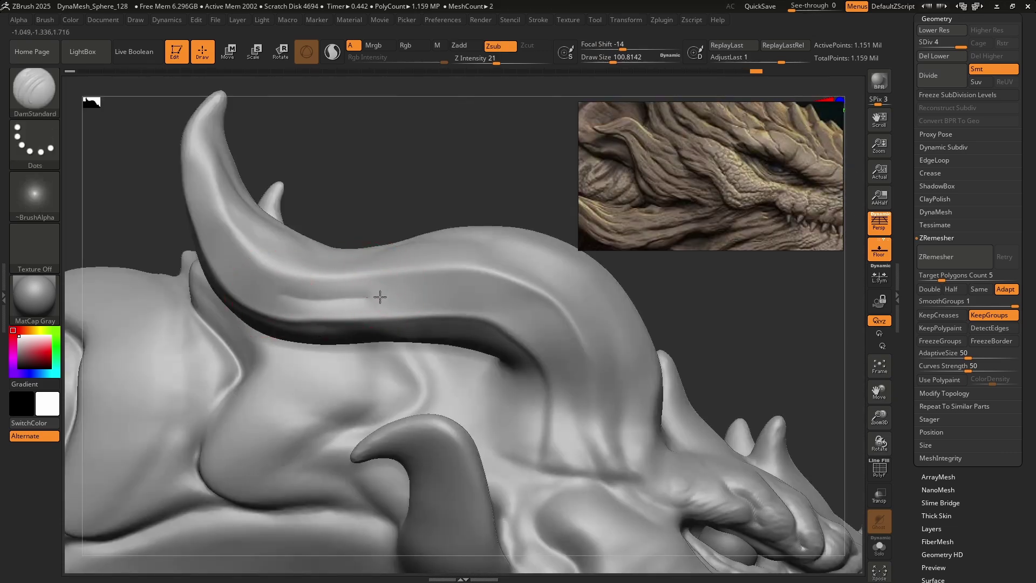
Carve long DamStandard grooves along the side of the large horn down to its base, using a draw size of about 101.
{"action": "left_click_drag", "start_coordinate": [380, 297], "coordinate": [573, 354]}
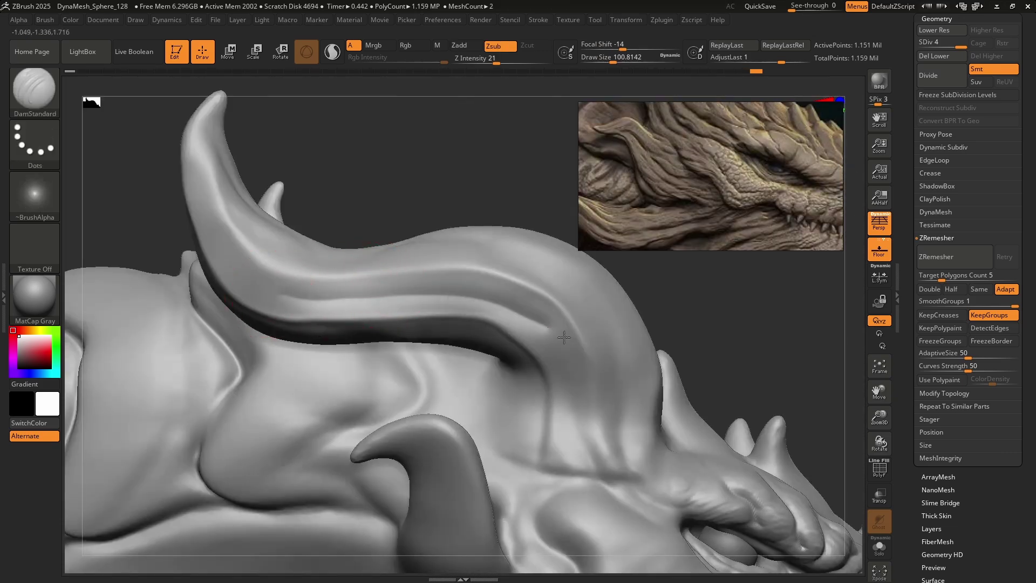
{"action": "key", "text": "ctrl+z"}
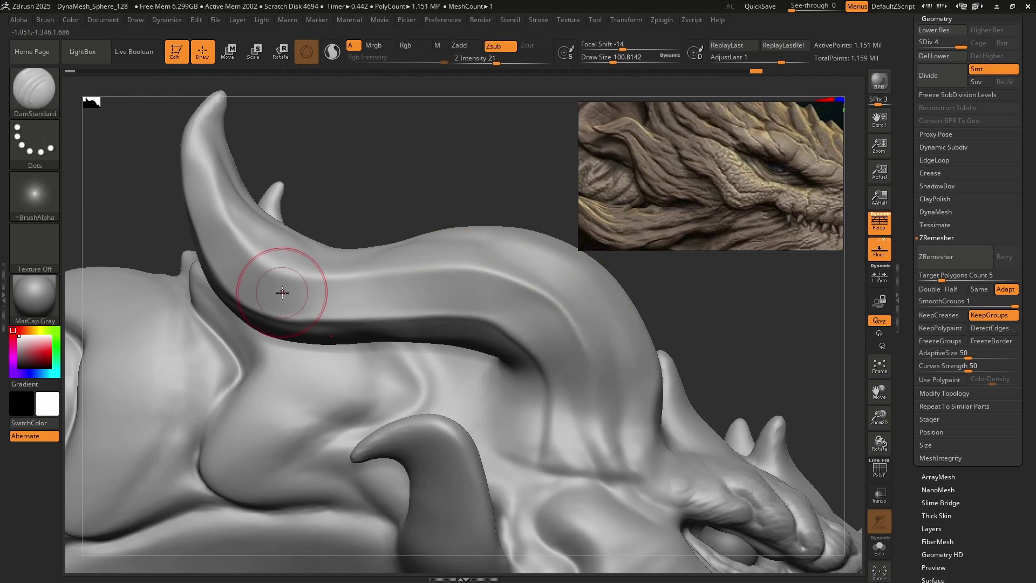
{"action": "mouse_move", "coordinate": [384, 302]}
{"action": "left_mouse_down"}
{"action": "mouse_move", "coordinate": [516, 319]}
{"action": "mouse_move", "coordinate": [583, 465]}
{"action": "left_mouse_up"}
{"action": "left_click_drag", "start_coordinate": [605, 345], "coordinate": [606, 424]}
{"action": "mouse_move", "coordinate": [596, 451]}
{"action": "right_mouse_down"}
{"action": "mouse_move", "coordinate": [511, 427]}
{"action": "mouse_move", "coordinate": [476, 354]}
{"action": "right_mouse_up"}
{"action": "left_click_drag", "start_coordinate": [468, 335], "coordinate": [487, 375]}
Carve grooves down the front of the large horn's base and across its upper surface.
{"action": "right_click_drag", "start_coordinate": [548, 399], "coordinate": [511, 388]}
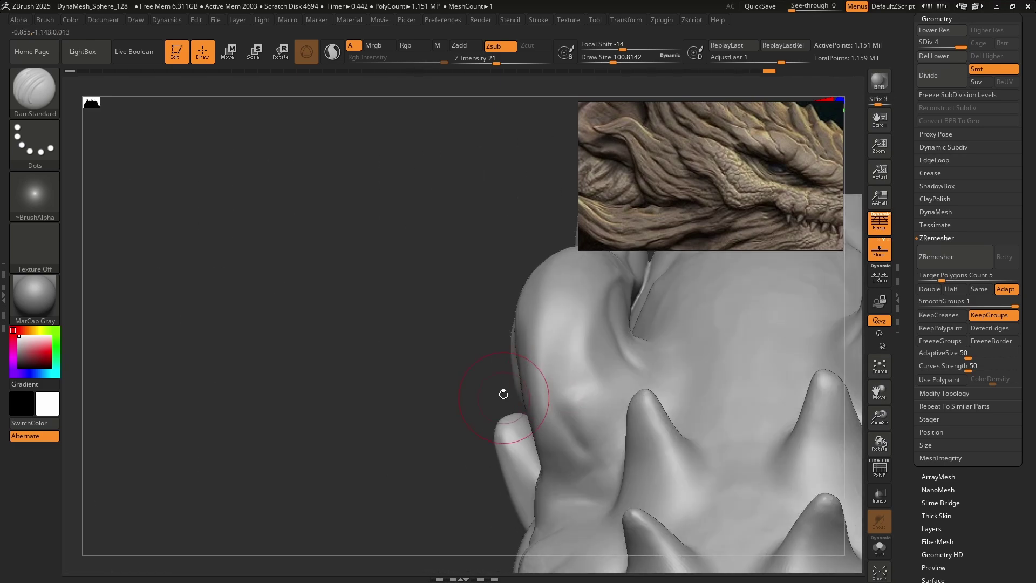
{"action": "mouse_move", "coordinate": [564, 283]}
{"action": "left_mouse_down"}
{"action": "mouse_move", "coordinate": [557, 413]}
{"action": "mouse_move", "coordinate": [574, 447]}
{"action": "left_mouse_up"}
{"action": "right_click_drag", "start_coordinate": [586, 450], "coordinate": [552, 403]}
{"action": "mouse_move", "coordinate": [551, 403]}
{"action": "left_mouse_down"}
{"action": "mouse_move", "coordinate": [545, 372]}
{"action": "mouse_move", "coordinate": [430, 428]}
{"action": "mouse_move", "coordinate": [228, 441]}
{"action": "mouse_move", "coordinate": [191, 504]}
{"action": "left_mouse_up"}
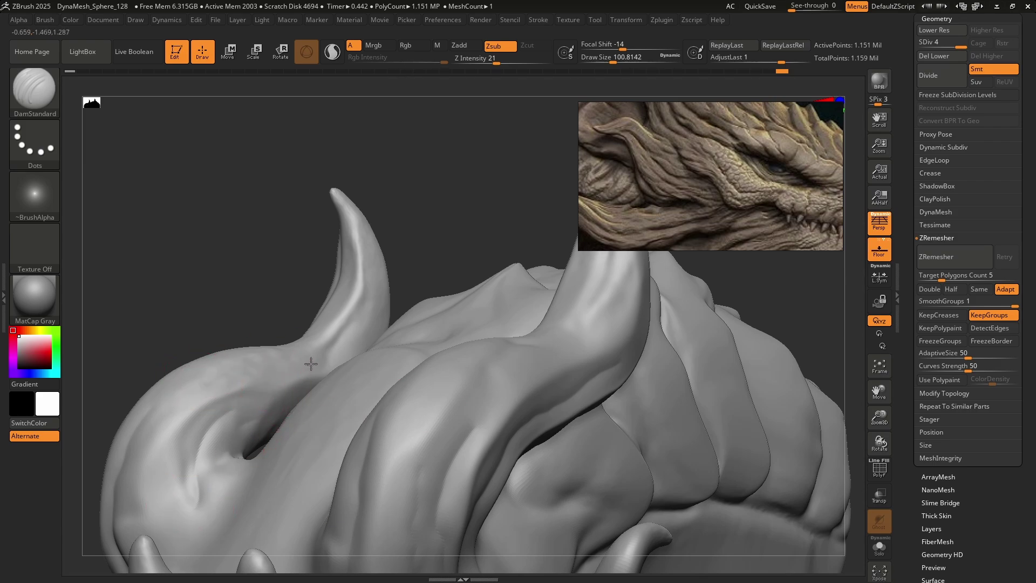
Extend the grooves through the large horn's rear bend and up toward its tip.
{"action": "right_click_drag", "start_coordinate": [360, 343], "coordinate": [416, 330]}
{"action": "left_click_drag", "start_coordinate": [313, 343], "coordinate": [332, 272]}
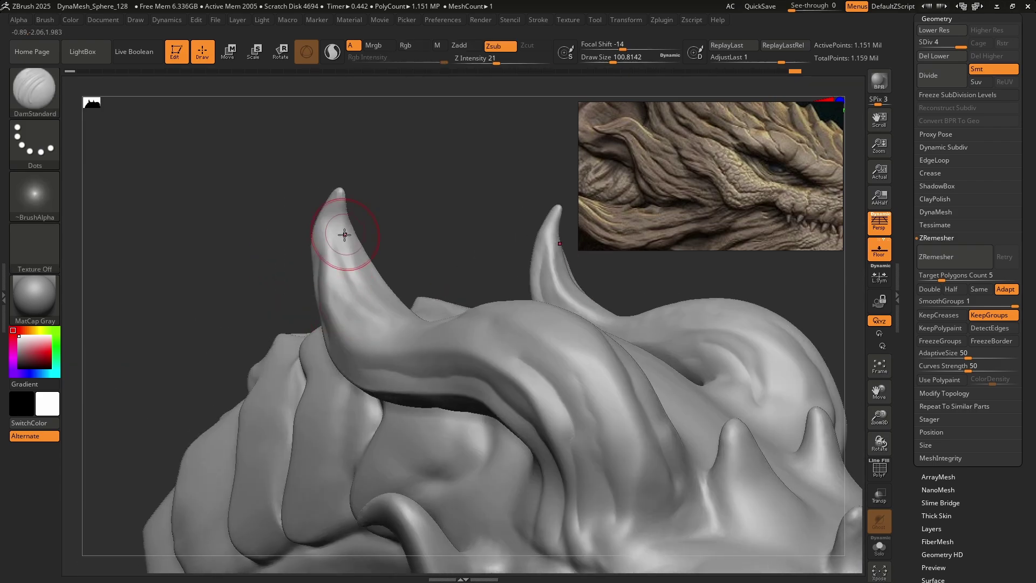
{"action": "right_click_drag", "start_coordinate": [413, 387], "coordinate": [480, 421]}
{"action": "right_click_drag", "start_coordinate": [563, 444], "coordinate": [458, 329], "text": "ctrl"}
{"action": "mouse_move", "coordinate": [309, 157]}
{"action": "left_mouse_down"}
{"action": "mouse_move", "coordinate": [394, 189]}
{"action": "mouse_move", "coordinate": [400, 322]}
{"action": "mouse_move", "coordinate": [414, 344]}
{"action": "left_mouse_up"}
Carve curved grooves along the smaller hooked horn behind the eye, running down into its base.
{"action": "right_click_drag", "start_coordinate": [450, 316], "coordinate": [378, 289]}
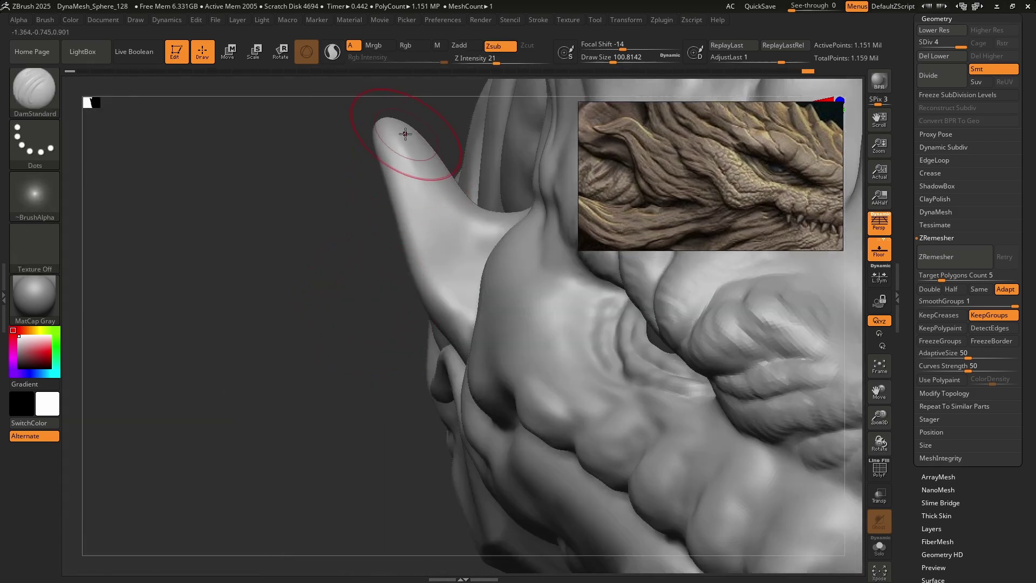
{"action": "right_click_drag", "start_coordinate": [458, 269], "coordinate": [499, 302]}
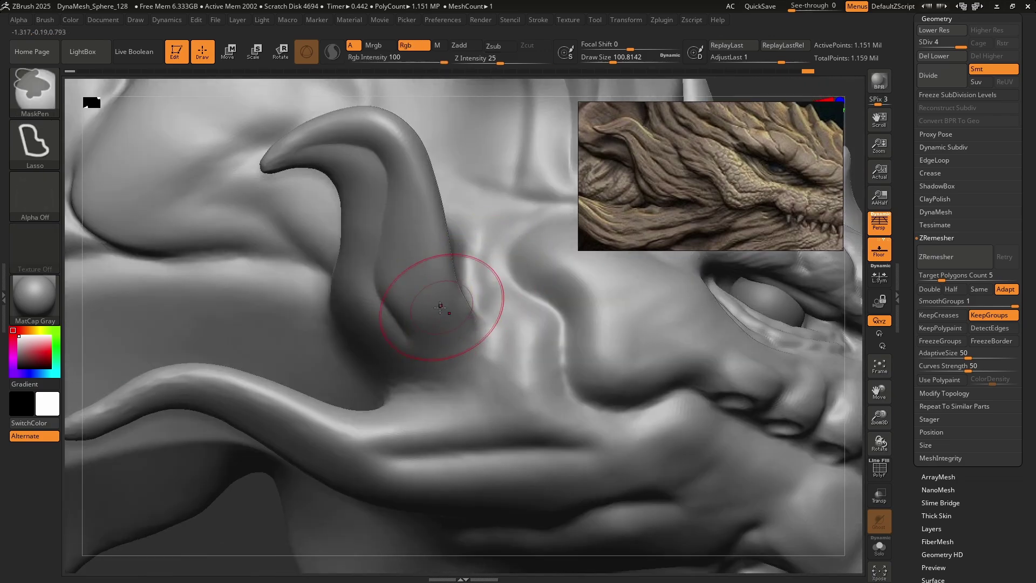
{"action": "mouse_move", "coordinate": [438, 310]}
{"action": "right_mouse_down", "text": "ctrl"}
{"action": "mouse_move", "coordinate": [424, 265]}
{"action": "mouse_move", "coordinate": [438, 308]}
{"action": "right_mouse_up", "text": "ctrl"}
{"action": "mouse_move", "coordinate": [417, 224]}
{"action": "left_mouse_down"}
{"action": "mouse_move", "coordinate": [432, 341]}
{"action": "mouse_move", "coordinate": [513, 434]}
{"action": "left_mouse_up"}
{"action": "mouse_move", "coordinate": [508, 349]}
{"action": "right_mouse_down"}
{"action": "mouse_move", "coordinate": [513, 370]}
{"action": "mouse_move", "coordinate": [483, 301]}
{"action": "mouse_move", "coordinate": [545, 345]}
{"action": "right_mouse_up"}
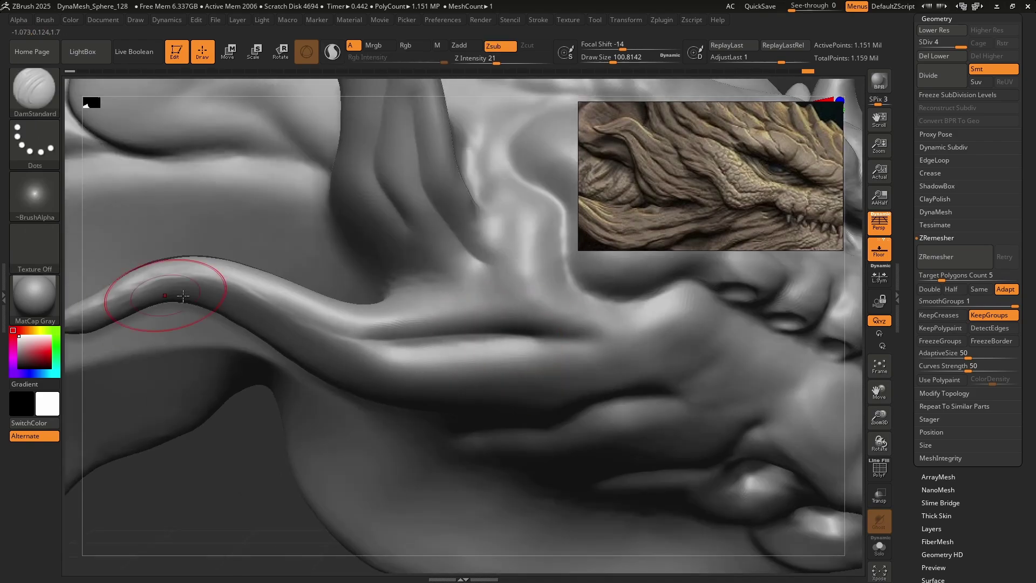
Undo the last stroke and carve a groove along the long thin spike at the back of the jaw.
{"action": "key", "text": "ctrl"}
{"action": "key", "text": "ctrl+z"}
{"action": "mouse_move", "coordinate": [318, 332]}
{"action": "right_mouse_down", "text": "ctrl"}
{"action": "mouse_move", "coordinate": [441, 342]}
{"action": "mouse_move", "coordinate": [294, 255]}
{"action": "mouse_move", "coordinate": [507, 356]}
{"action": "mouse_move", "coordinate": [409, 357]}
{"action": "right_mouse_up", "text": "ctrl"}
{"action": "key", "text": "shift"}
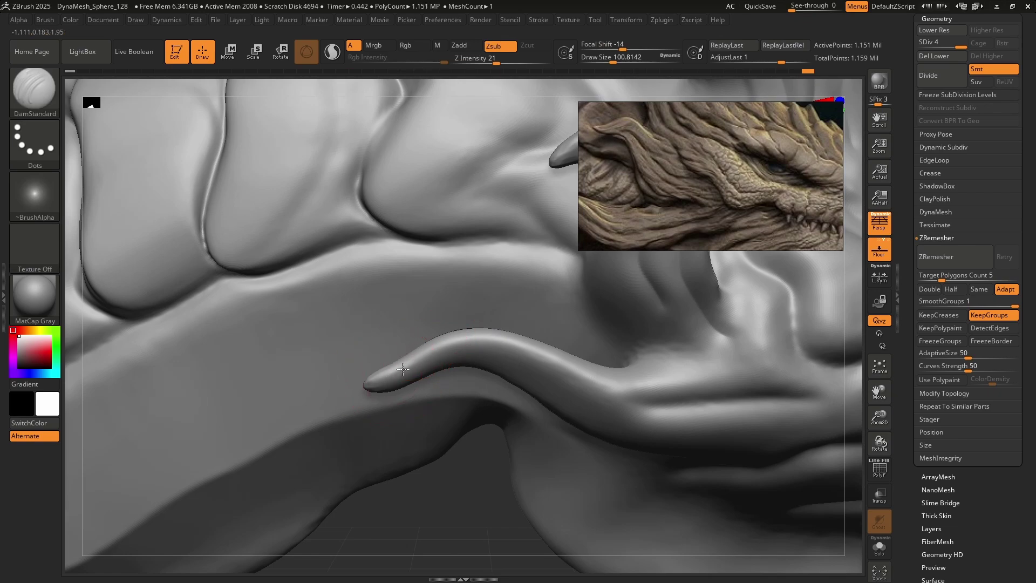
{"action": "mouse_move", "coordinate": [524, 355]}
{"action": "left_mouse_down"}
{"action": "mouse_move", "coordinate": [588, 393]}
{"action": "mouse_move", "coordinate": [715, 410]}
{"action": "mouse_move", "coordinate": [801, 398]}
{"action": "left_mouse_up"}
{"action": "right_click_drag", "start_coordinate": [744, 386], "coordinate": [640, 394], "text": "ctrl"}
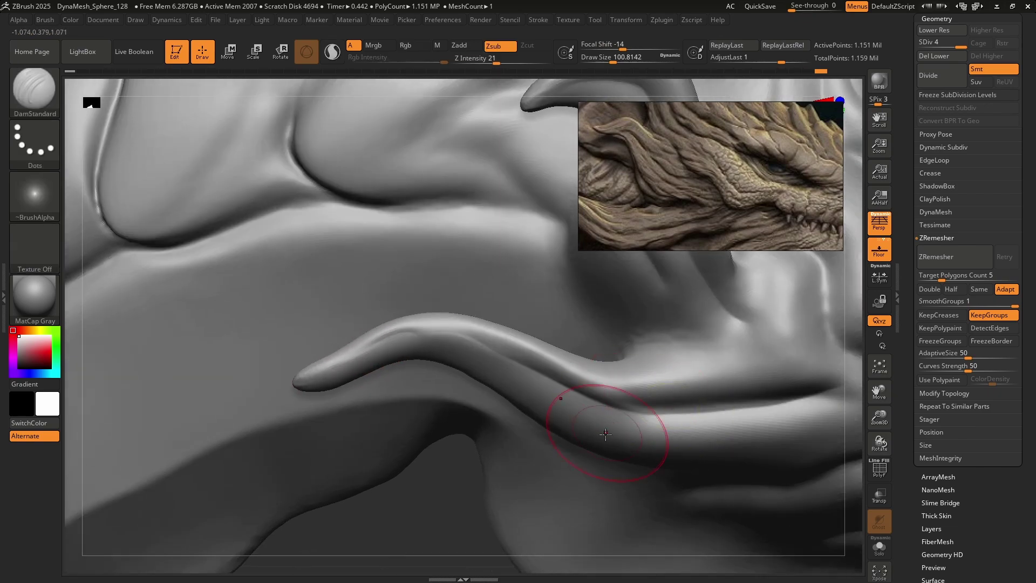
{"action": "right_click_drag", "start_coordinate": [599, 438], "coordinate": [684, 432]}
{"action": "key", "text": "shift"}
Lower the mesh to subdivision level 2 and choose the Move Topological brush for reshaping the throat.
{"action": "mouse_move", "coordinate": [466, 339]}
{"action": "right_mouse_down"}
{"action": "mouse_move", "coordinate": [492, 358]}
{"action": "mouse_move", "coordinate": [571, 372]}
{"action": "mouse_move", "coordinate": [475, 399]}
{"action": "mouse_move", "coordinate": [333, 416]}
{"action": "right_mouse_up"}
{"action": "key", "text": "shift"}
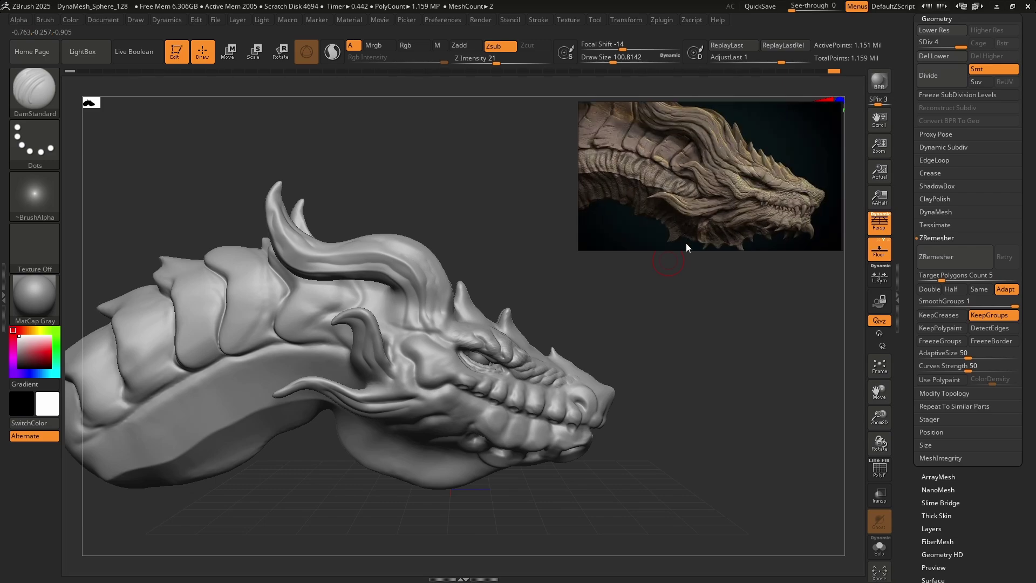
{"action": "mouse_move", "coordinate": [557, 464]}
{"action": "right_mouse_down"}
{"action": "mouse_move", "coordinate": [406, 474]}
{"action": "mouse_move", "coordinate": [403, 309]}
{"action": "mouse_move", "coordinate": [372, 346]}
{"action": "mouse_move", "coordinate": [507, 343]}
{"action": "right_mouse_up"}
{"action": "right_click_drag", "start_coordinate": [640, 354], "coordinate": [319, 365]}
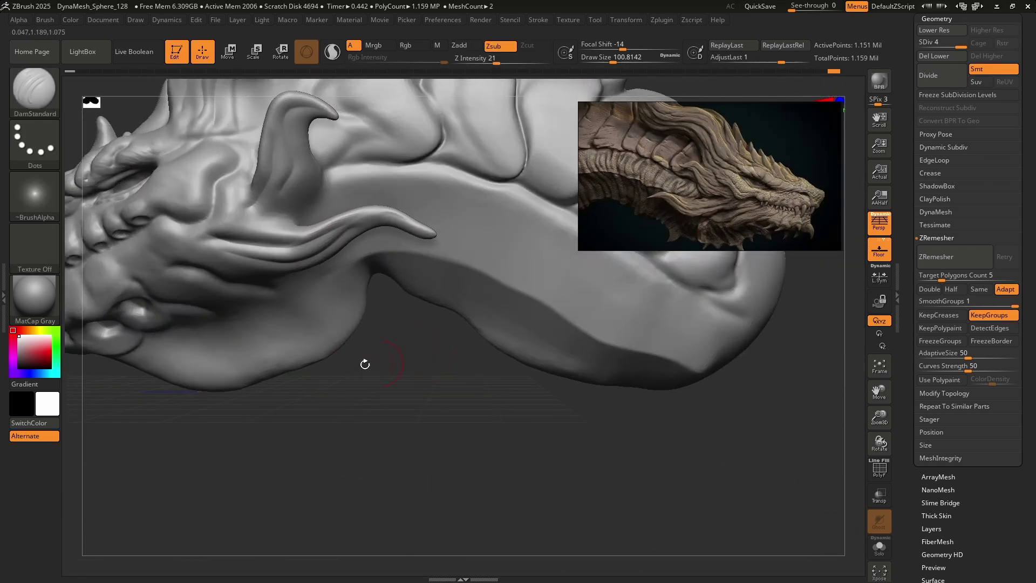
{"action": "left_click", "coordinate": [34, 93]}
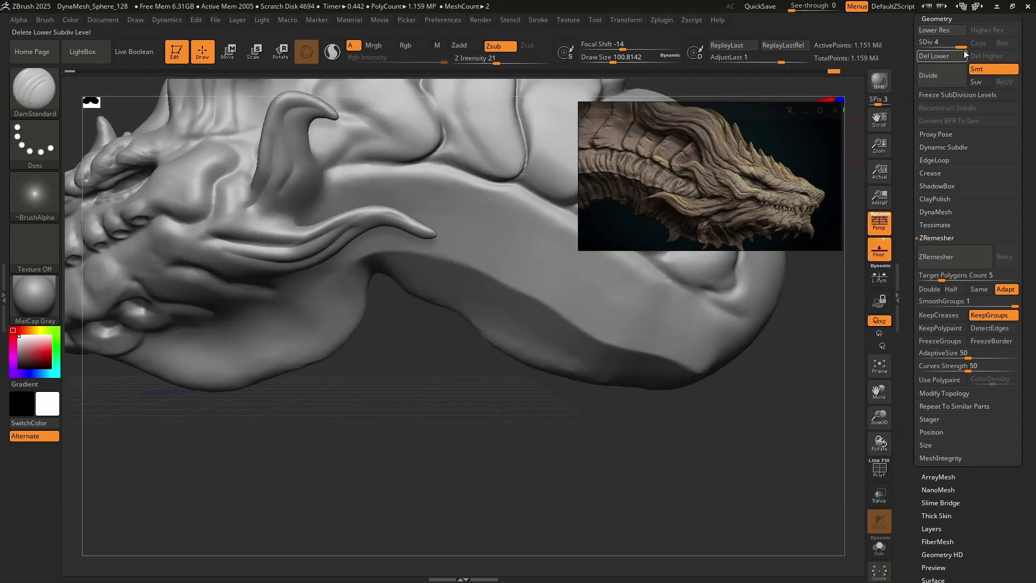
{"action": "left_click_drag", "start_coordinate": [939, 42], "coordinate": [937, 42]}
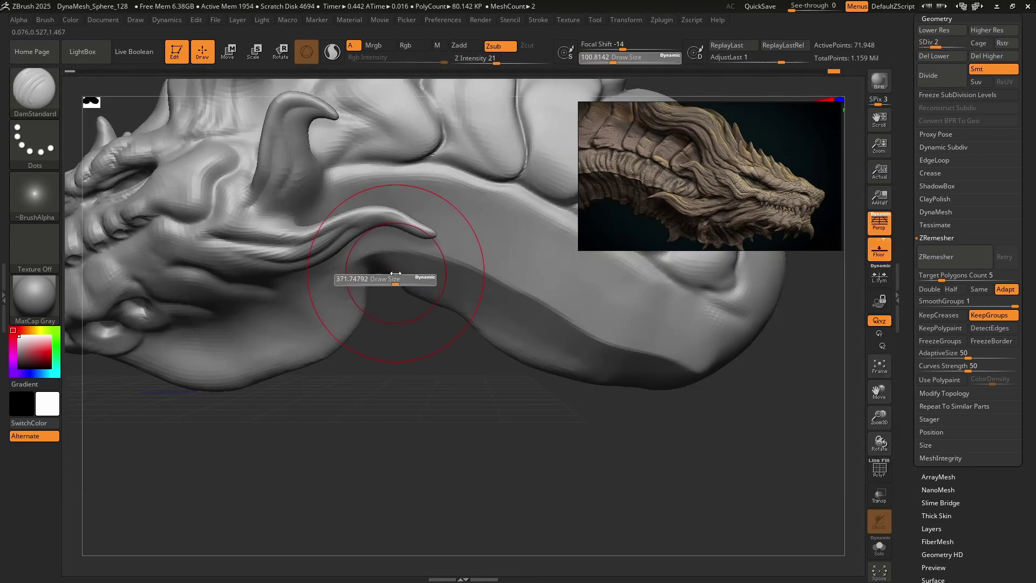
{"action": "left_click", "coordinate": [26, 103]}
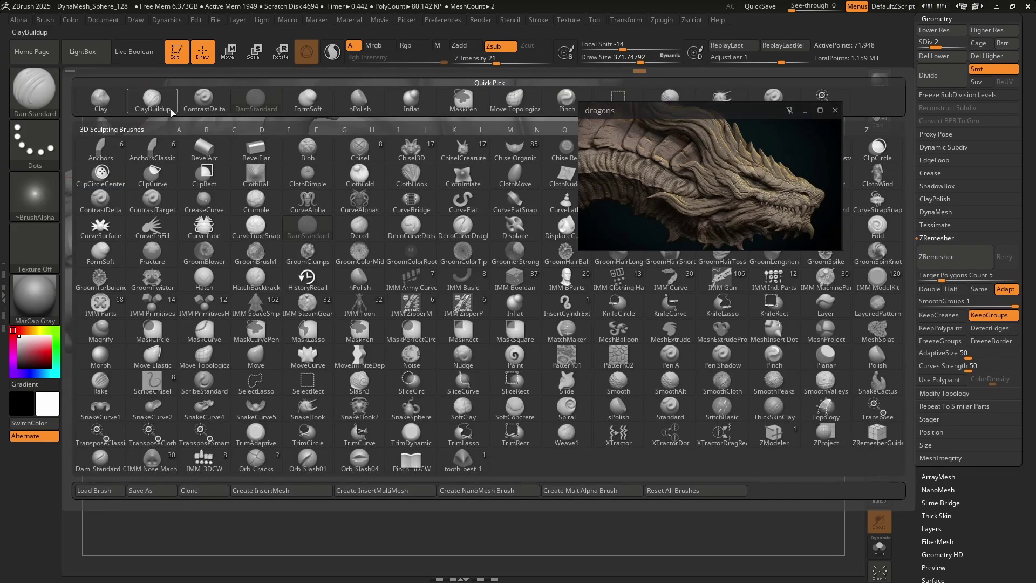
{"action": "left_click", "coordinate": [514, 100]}
Pull the notch between the throat and neck downward, using a draw size of about 576.
{"action": "key", "text": "s"}
{"action": "left_click_drag", "start_coordinate": [408, 279], "coordinate": [410, 280]}
{"action": "mouse_move", "coordinate": [382, 270]}
{"action": "left_mouse_down"}
{"action": "mouse_move", "coordinate": [383, 281]}
{"action": "mouse_move", "coordinate": [436, 302]}
{"action": "mouse_move", "coordinate": [427, 328]}
{"action": "left_mouse_up"}
{"action": "mouse_move", "coordinate": [430, 310]}
{"action": "right_mouse_down"}
{"action": "mouse_move", "coordinate": [381, 304]}
{"action": "mouse_move", "coordinate": [435, 301]}
{"action": "mouse_move", "coordinate": [405, 303]}
{"action": "right_mouse_up"}
{"action": "left_click_drag", "start_coordinate": [354, 341], "coordinate": [378, 344]}
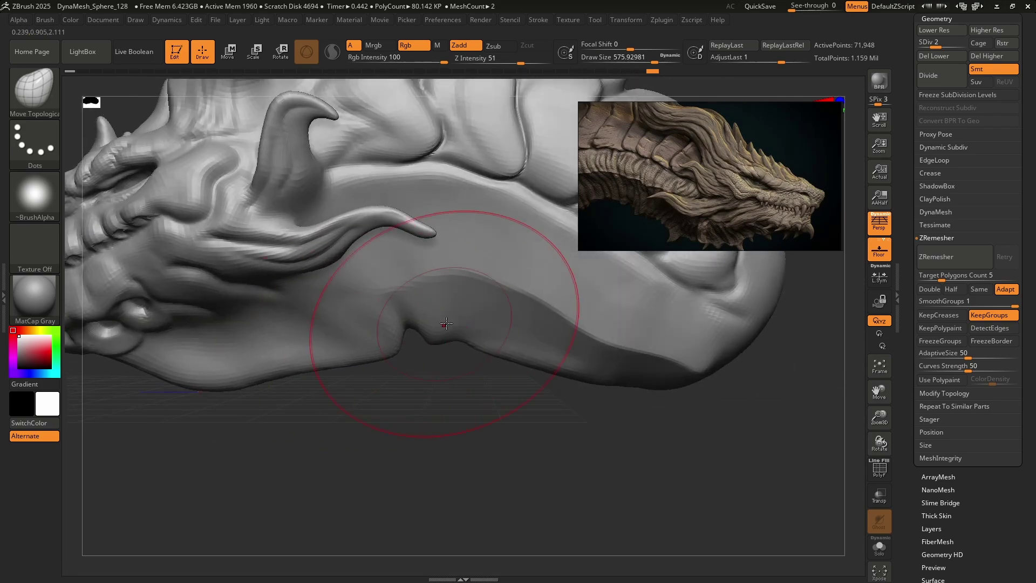
{"action": "left_click_drag", "start_coordinate": [447, 325], "coordinate": [404, 333]}
Set the draw size to about 163 and adjust the folds on the underside of the lower jaw.
{"action": "mouse_move", "coordinate": [413, 329]}
{"action": "right_mouse_down"}
{"action": "mouse_move", "coordinate": [469, 333]}
{"action": "mouse_move", "coordinate": [497, 416]}
{"action": "mouse_move", "coordinate": [389, 243]}
{"action": "mouse_move", "coordinate": [538, 363]}
{"action": "mouse_move", "coordinate": [626, 399]}
{"action": "right_mouse_up"}
{"action": "mouse_move", "coordinate": [625, 399]}
{"action": "right_mouse_down"}
{"action": "mouse_move", "coordinate": [640, 404]}
{"action": "mouse_move", "coordinate": [518, 372]}
{"action": "mouse_move", "coordinate": [464, 329]}
{"action": "right_mouse_up"}
{"action": "right_click_drag", "start_coordinate": [464, 329], "coordinate": [432, 372], "text": "ctrl"}
{"action": "key", "text": "s"}
{"action": "left_click_drag", "start_coordinate": [407, 343], "coordinate": [413, 341]}
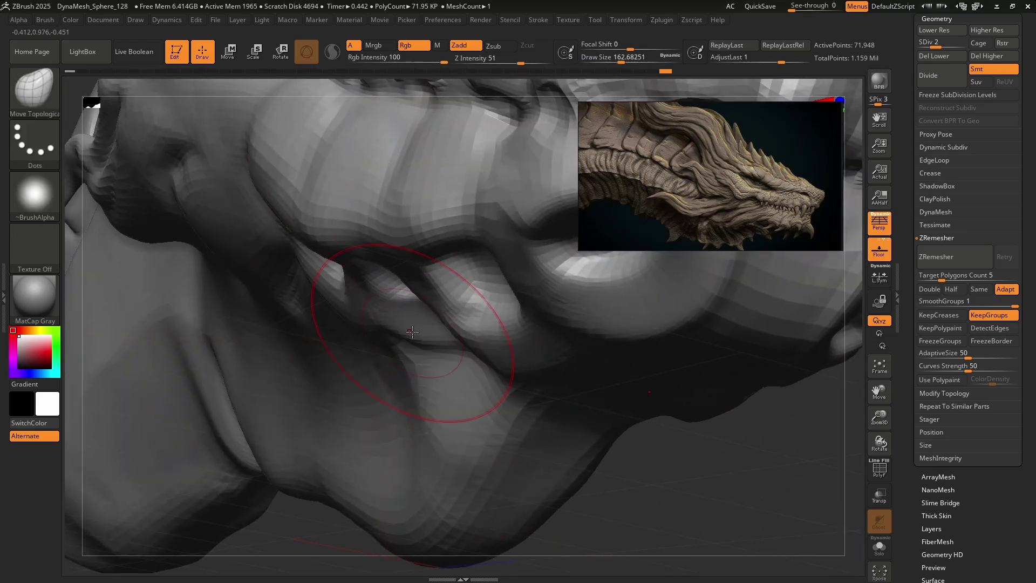
{"action": "left_click_drag", "start_coordinate": [406, 321], "coordinate": [411, 317]}
{"action": "left_click_drag", "start_coordinate": [523, 345], "coordinate": [534, 320]}
Set the draw size to about 104 and inspect the lower jaw's folds from several angles.
{"action": "right_click_drag", "start_coordinate": [520, 386], "coordinate": [507, 345], "text": "ctrl"}
{"action": "mouse_move", "coordinate": [507, 345]}
{"action": "right_mouse_down"}
{"action": "mouse_move", "coordinate": [492, 351]}
{"action": "mouse_move", "coordinate": [505, 362]}
{"action": "right_mouse_up"}
{"action": "right_click_drag", "start_coordinate": [381, 345], "coordinate": [404, 319], "text": "ctrl"}
{"action": "right_click_drag", "start_coordinate": [351, 296], "coordinate": [369, 307]}
{"action": "key", "text": "s"}
{"action": "left_click_drag", "start_coordinate": [368, 308], "coordinate": [361, 308]}
{"action": "right_click_drag", "start_coordinate": [396, 318], "coordinate": [367, 316]}
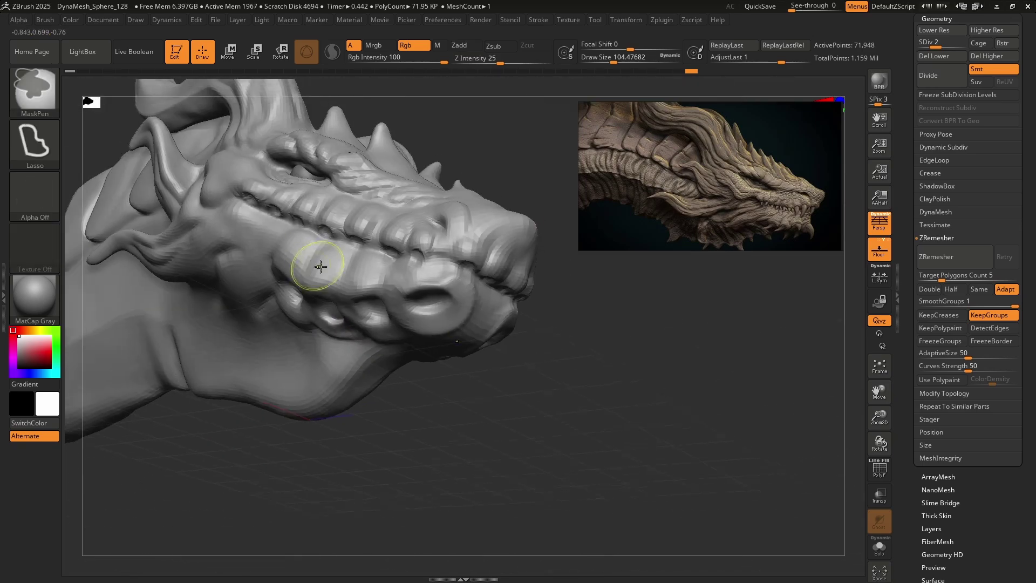
Choose the ClothNudge brush and lower the mesh to subdivision level 2.
{"action": "key", "text": "b"}
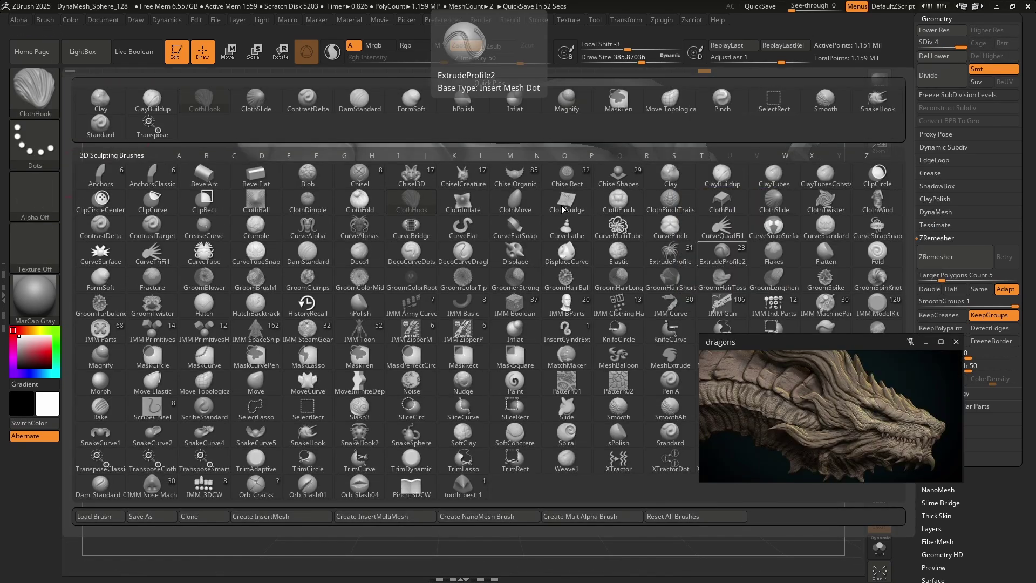
{"action": "left_click", "coordinate": [566, 173]}
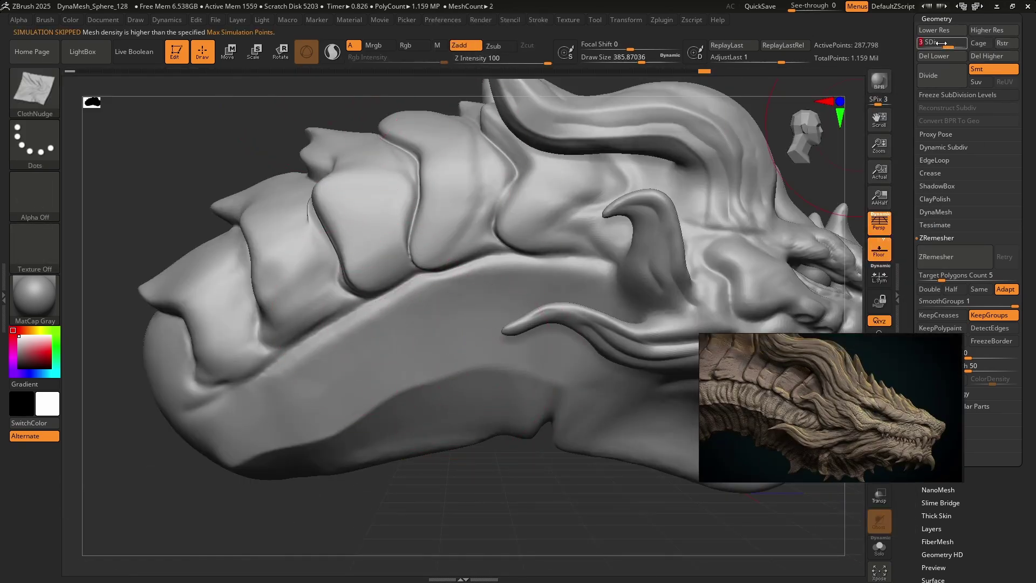
{"action": "key", "text": "shift+d"}
{"action": "right_click_drag", "start_coordinate": [458, 407], "coordinate": [536, 328], "text": "ctrl"}
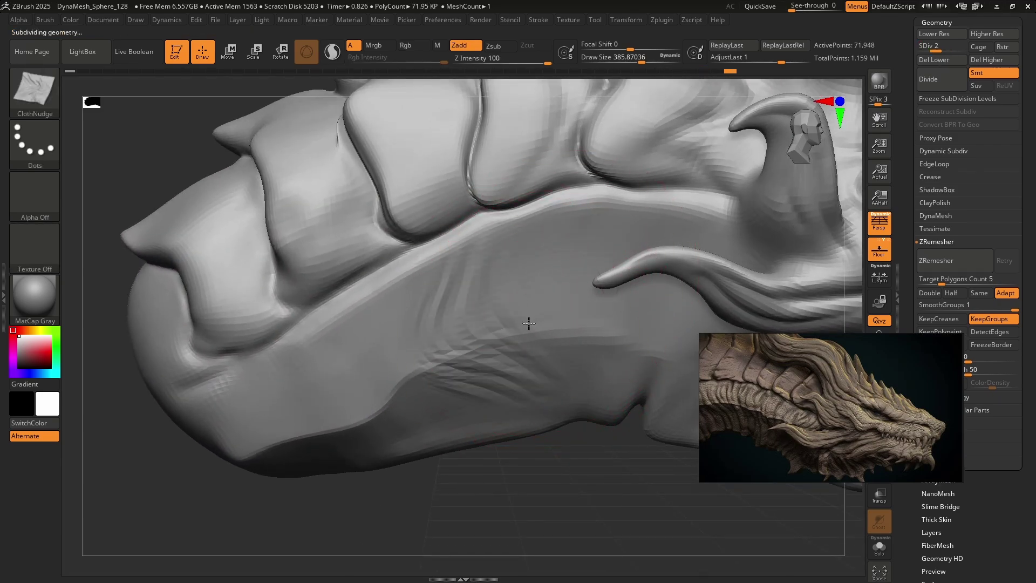
{"action": "mouse_move", "coordinate": [395, 349]}
{"action": "left_mouse_down"}
{"action": "mouse_move", "coordinate": [377, 360]}
{"action": "mouse_move", "coordinate": [397, 366]}
{"action": "mouse_move", "coordinate": [415, 351]}
{"action": "left_mouse_up"}
{"action": "key", "text": "ctrl+z"}
{"action": "key", "text": "ctrl+z"}
Set the draw size to about 393 and nudge the skin on the side and underside of the neck into cloth-like folds.
{"action": "key", "text": "s"}
{"action": "mouse_move", "coordinate": [512, 332]}
{"action": "left_mouse_down"}
{"action": "mouse_move", "coordinate": [532, 340]}
{"action": "mouse_move", "coordinate": [519, 372]}
{"action": "left_mouse_up"}
{"action": "mouse_move", "coordinate": [408, 371]}
{"action": "left_mouse_down"}
{"action": "mouse_move", "coordinate": [323, 410]}
{"action": "mouse_move", "coordinate": [329, 374]}
{"action": "mouse_move", "coordinate": [502, 394]}
{"action": "mouse_move", "coordinate": [498, 341]}
{"action": "mouse_move", "coordinate": [477, 353]}
{"action": "left_mouse_up"}
{"action": "mouse_move", "coordinate": [285, 436]}
{"action": "left_mouse_down"}
{"action": "mouse_move", "coordinate": [294, 426]}
{"action": "mouse_move", "coordinate": [274, 442]}
{"action": "mouse_move", "coordinate": [292, 438]}
{"action": "left_mouse_up"}
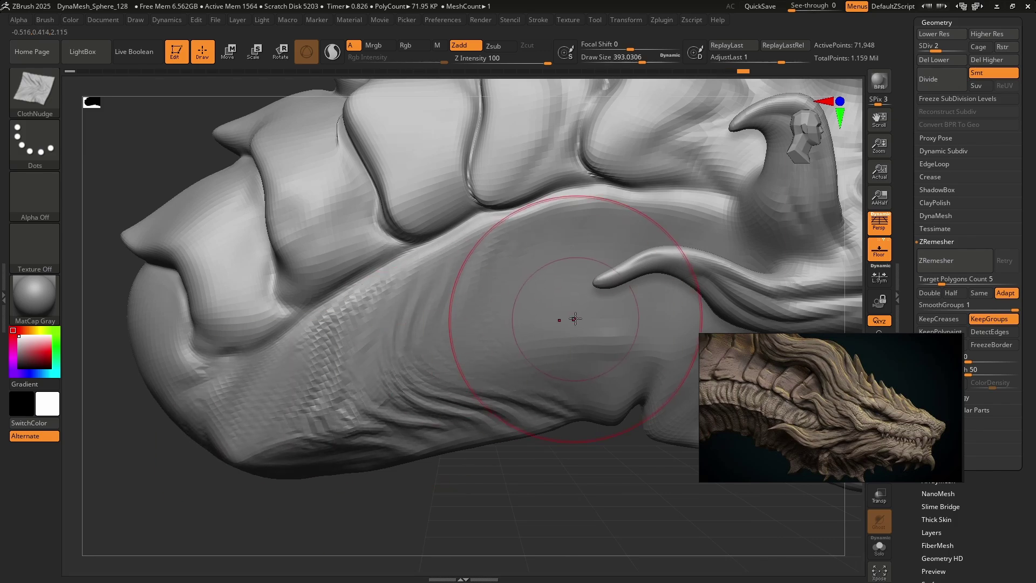
Nudge more cloth-like folds into the neck skin behind and below the tip of the lower cheek horn.
{"action": "mouse_move", "coordinate": [546, 328]}
{"action": "left_mouse_down"}
{"action": "mouse_move", "coordinate": [557, 326]}
{"action": "mouse_move", "coordinate": [532, 337]}
{"action": "left_mouse_up"}
{"action": "right_click_drag", "start_coordinate": [669, 329], "coordinate": [560, 326], "text": "alt"}
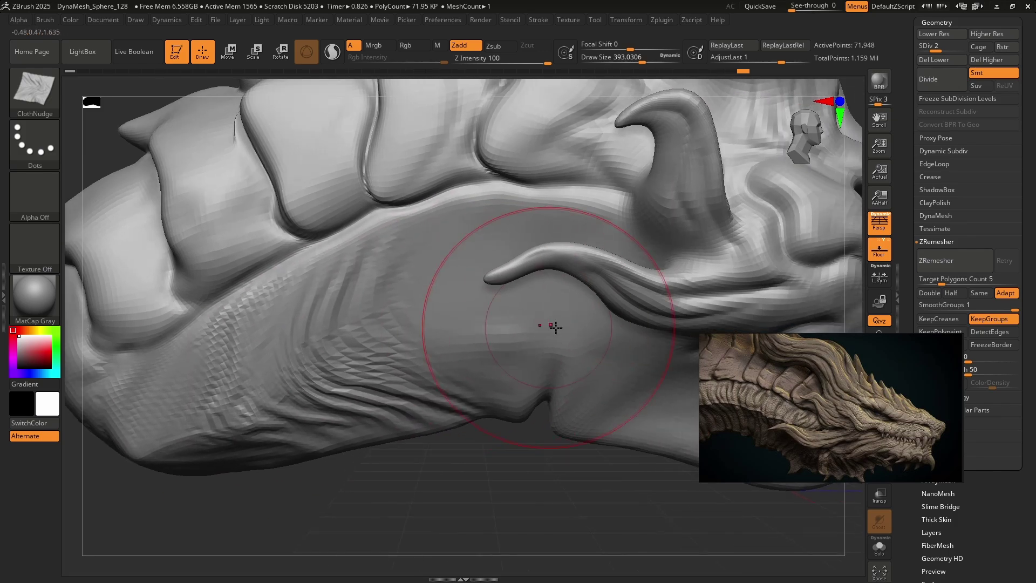
{"action": "mouse_move", "coordinate": [483, 325]}
{"action": "left_mouse_down"}
{"action": "mouse_move", "coordinate": [497, 322]}
{"action": "mouse_move", "coordinate": [488, 335]}
{"action": "left_mouse_up"}
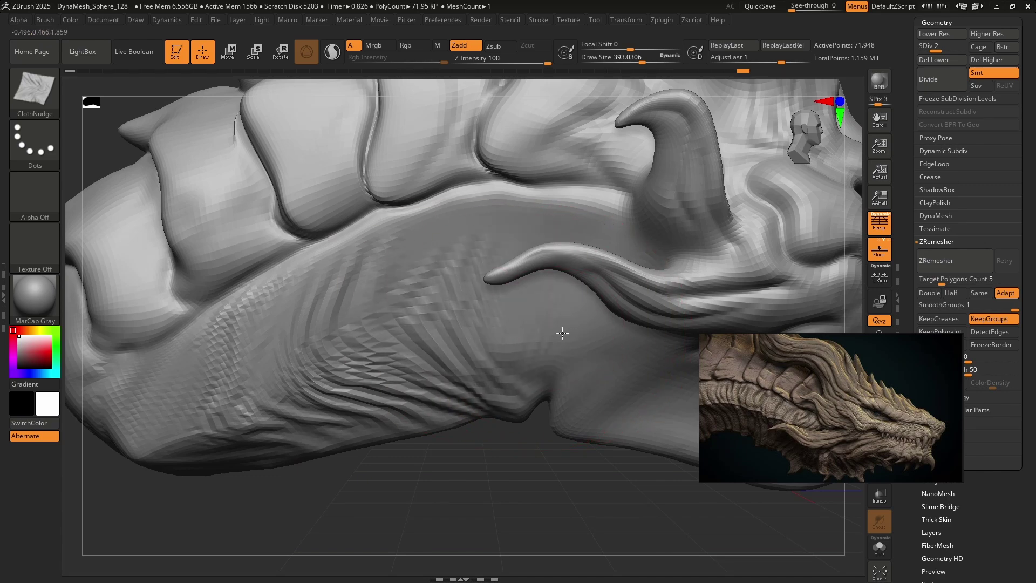
{"action": "right_click_drag", "start_coordinate": [615, 389], "coordinate": [463, 301], "text": "alt"}
{"action": "mouse_move", "coordinate": [464, 302]}
{"action": "left_mouse_down"}
{"action": "mouse_move", "coordinate": [522, 329]}
{"action": "mouse_move", "coordinate": [606, 342]}
{"action": "left_mouse_up"}
{"action": "key", "text": "ctrl+z"}
Set the draw size to about 415 and nudge folds into the throat skin beneath the lower cheek horn.
{"action": "key", "text": "s"}
{"action": "right_click_drag", "start_coordinate": [564, 344], "coordinate": [428, 335]}
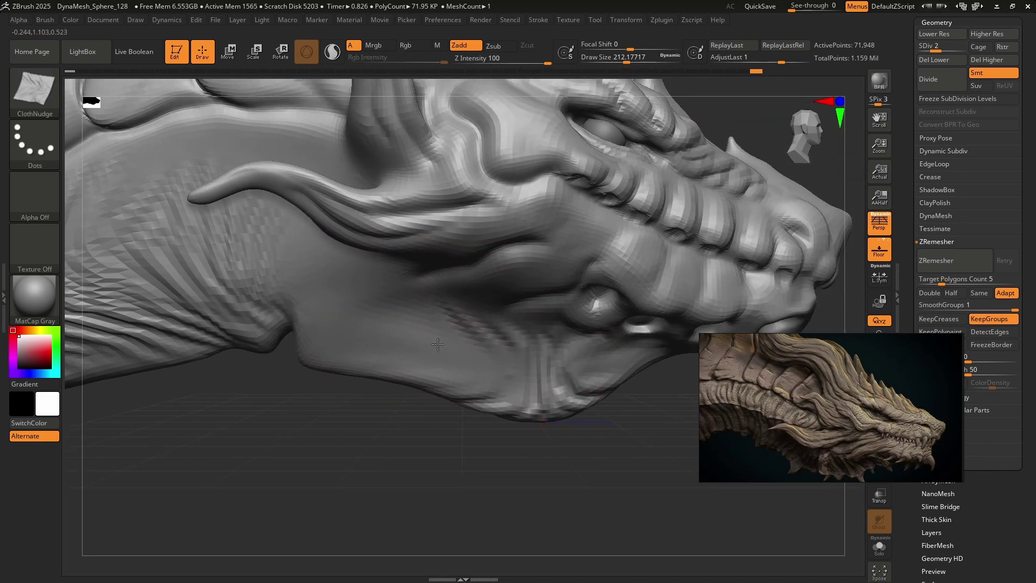
{"action": "key", "text": "s"}
{"action": "mouse_move", "coordinate": [323, 319]}
{"action": "left_mouse_down"}
{"action": "mouse_move", "coordinate": [386, 318]}
{"action": "mouse_move", "coordinate": [413, 345]}
{"action": "left_mouse_up"}
{"action": "left_click_drag", "start_coordinate": [334, 258], "coordinate": [361, 306]}
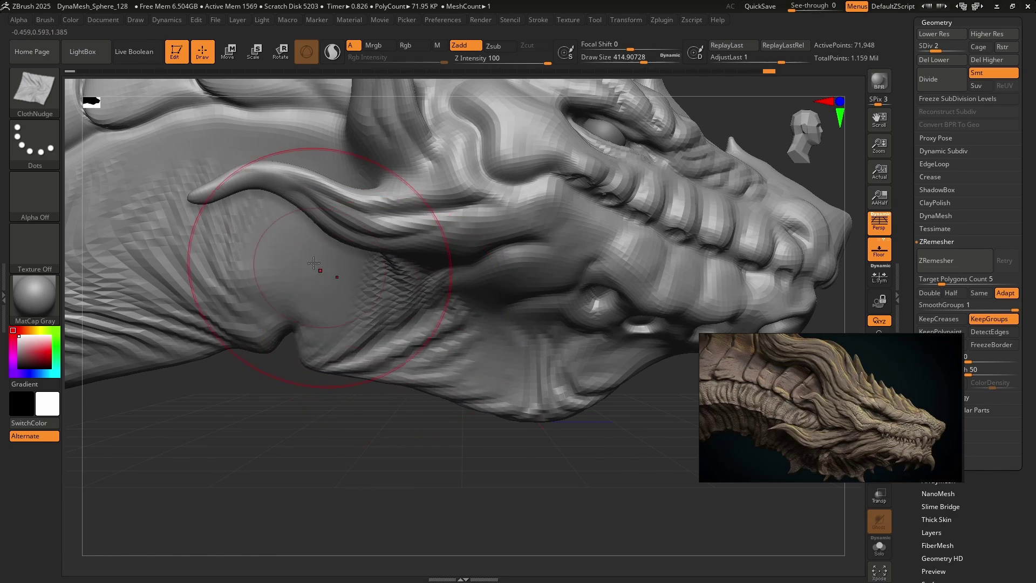
{"action": "mouse_move", "coordinate": [287, 237]}
{"action": "left_mouse_down"}
{"action": "mouse_move", "coordinate": [312, 260]}
{"action": "mouse_move", "coordinate": [280, 251]}
{"action": "left_mouse_up"}
Set the draw size to about 234 and nudge folds along the upper neck between the back plates and the cheek horn.
{"action": "key", "text": "s"}
{"action": "right_click_drag", "start_coordinate": [276, 252], "coordinate": [264, 205], "text": "ctrl"}
{"action": "right_click_drag", "start_coordinate": [381, 314], "coordinate": [483, 336]}
{"action": "right_click_drag", "start_coordinate": [397, 267], "coordinate": [438, 317], "text": "ctrl"}
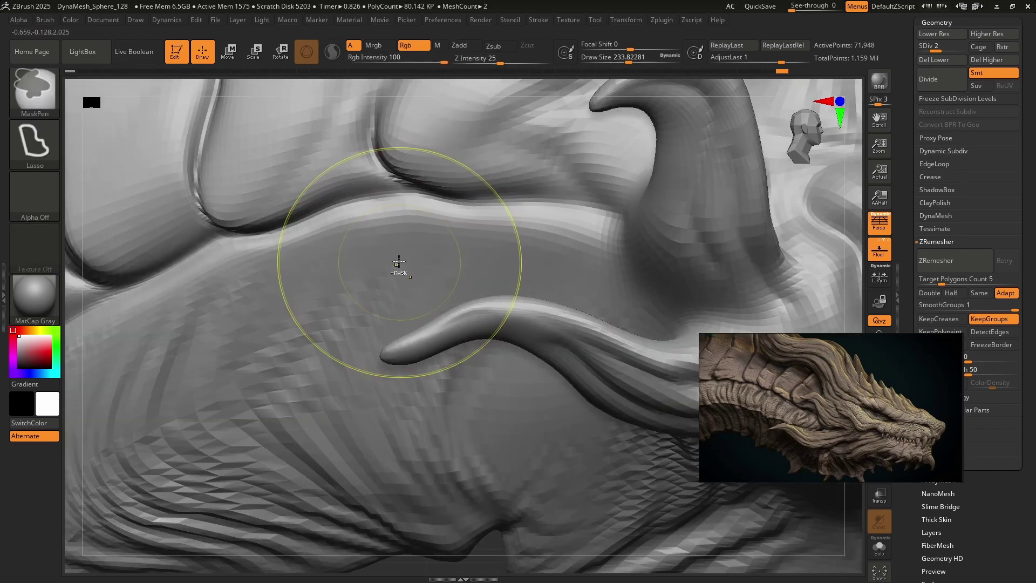
{"action": "right_click_drag", "start_coordinate": [398, 261], "coordinate": [414, 278], "text": "ctrl"}
{"action": "left_click_drag", "start_coordinate": [404, 251], "coordinate": [341, 249]}
{"action": "left_click_drag", "start_coordinate": [555, 242], "coordinate": [474, 249]}
{"action": "left_click_drag", "start_coordinate": [604, 238], "coordinate": [523, 243]}
Raise the mesh to subdivision level 4 and choose the ContrastDelta brush.
{"action": "right_click_drag", "start_coordinate": [545, 302], "coordinate": [545, 232], "text": "ctrl"}
{"action": "right_click_drag", "start_coordinate": [609, 404], "coordinate": [572, 396], "text": "alt"}
{"action": "key", "text": "d"}
{"action": "key", "text": "d"}
{"action": "left_click", "coordinate": [43, 108]}
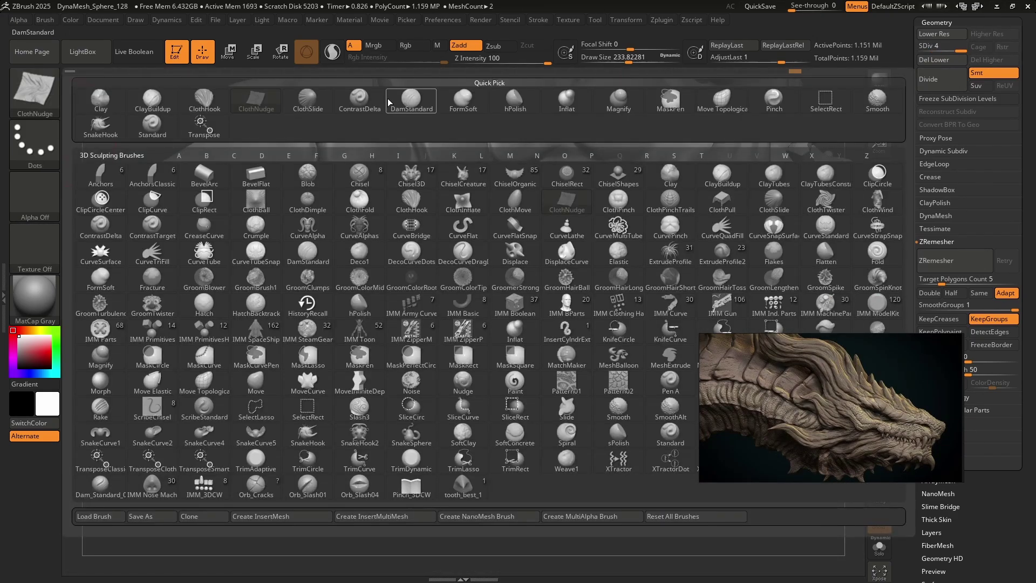
{"action": "left_click", "coordinate": [362, 101]}
Set the draw size to about 158, accentuate the neck folds with the brush, and check them from the side.
{"action": "right_click_drag", "start_coordinate": [397, 361], "coordinate": [396, 350], "text": "ctrl"}
{"action": "key", "text": "s"}
{"action": "left_click_drag", "start_coordinate": [395, 351], "coordinate": [386, 350]}
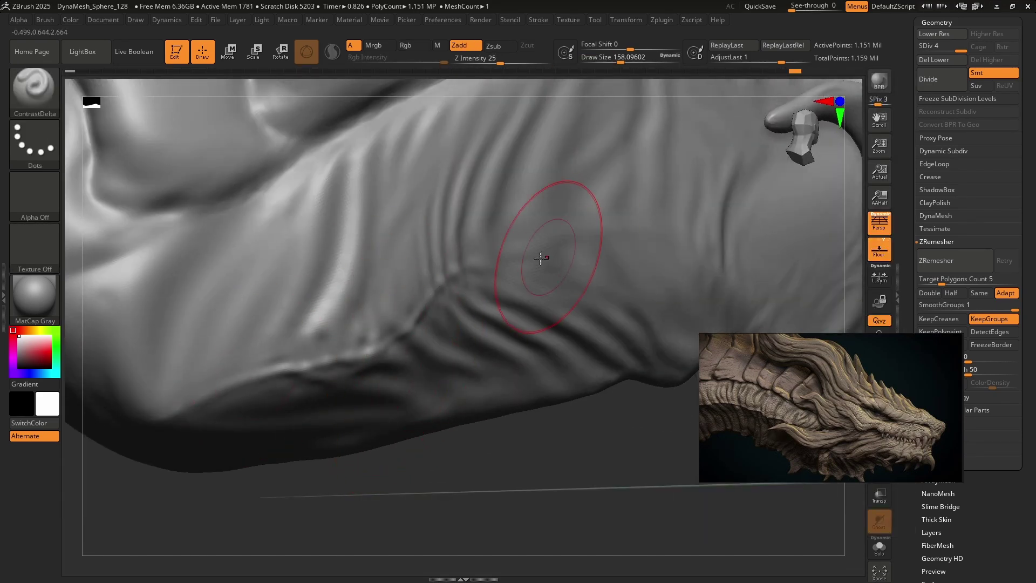
{"action": "right_click_drag", "start_coordinate": [689, 302], "coordinate": [449, 284]}
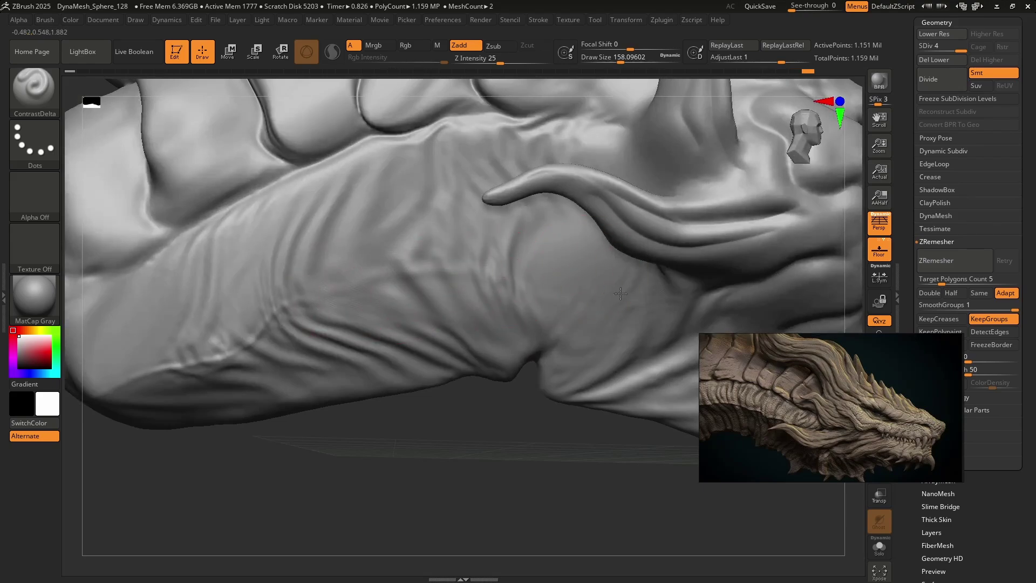
{"action": "right_click_drag", "start_coordinate": [636, 289], "coordinate": [710, 332], "text": "ctrl"}
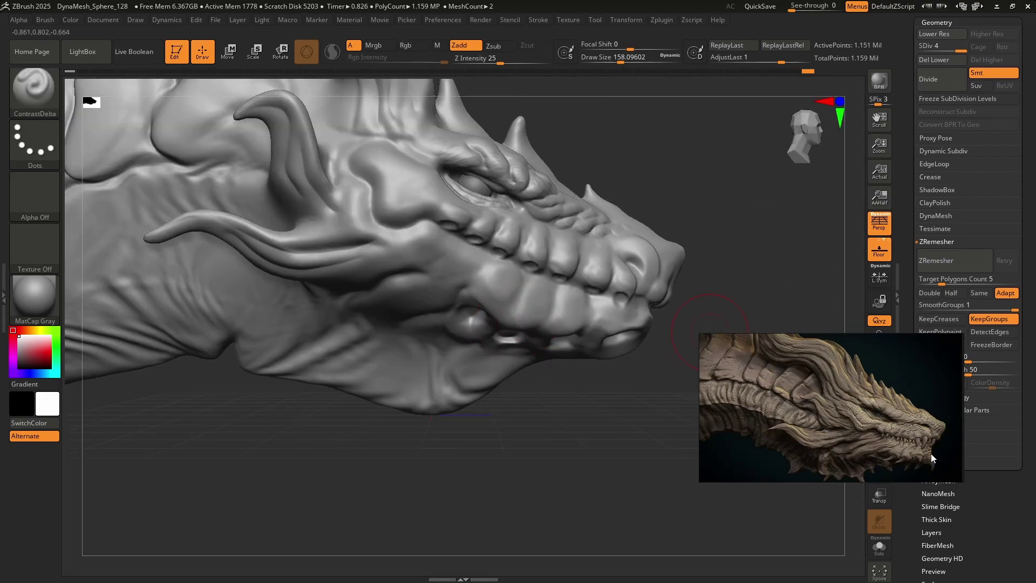
Insert a Sphere3D as a new subtool and move it out beside the dragon's head.
{"action": "left_click", "coordinate": [947, 22]}
{"action": "left_click", "coordinate": [942, 243]}
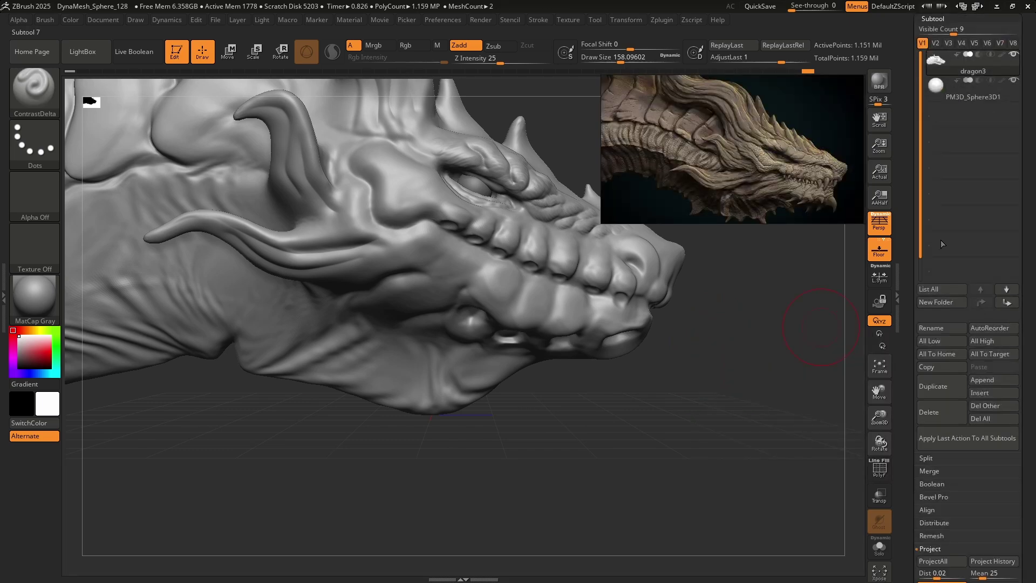
{"action": "left_click", "coordinate": [990, 394]}
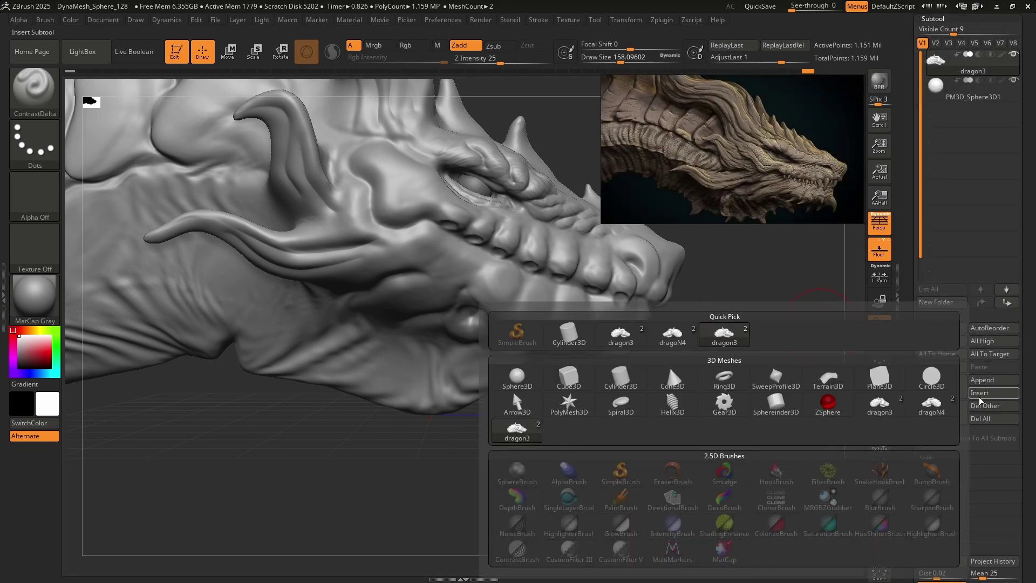
{"action": "left_click", "coordinate": [518, 380]}
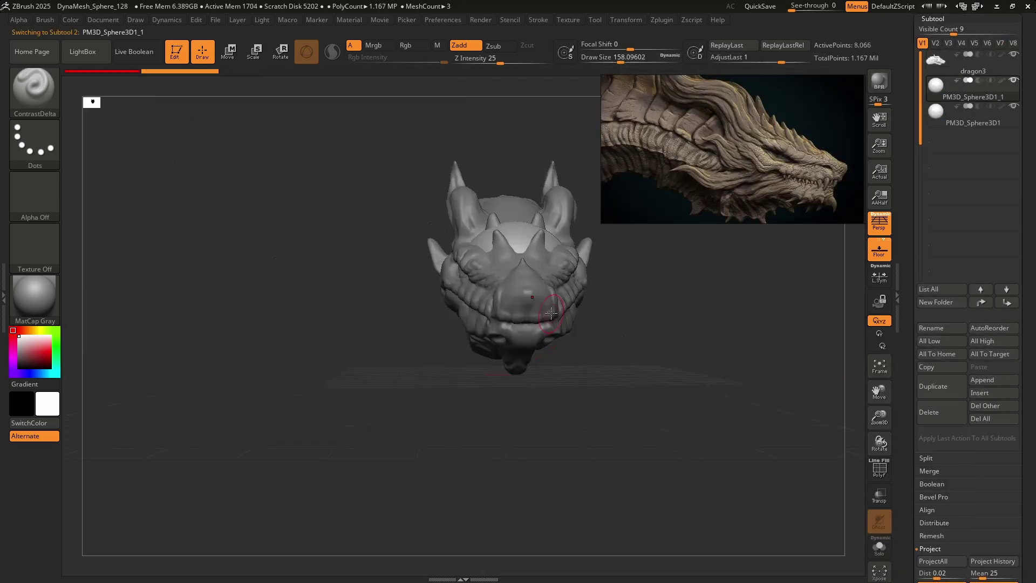
{"action": "key", "text": "w"}
{"action": "left_click_drag", "start_coordinate": [449, 280], "coordinate": [305, 281]}
{"action": "mouse_move", "coordinate": [305, 281]}
{"action": "right_mouse_down", "text": "shift"}
{"action": "mouse_move", "coordinate": [507, 286]}
{"action": "mouse_move", "coordinate": [544, 352]}
{"action": "mouse_move", "coordinate": [674, 362]}
{"action": "right_mouse_up", "text": "shift"}
{"action": "key", "text": "q"}
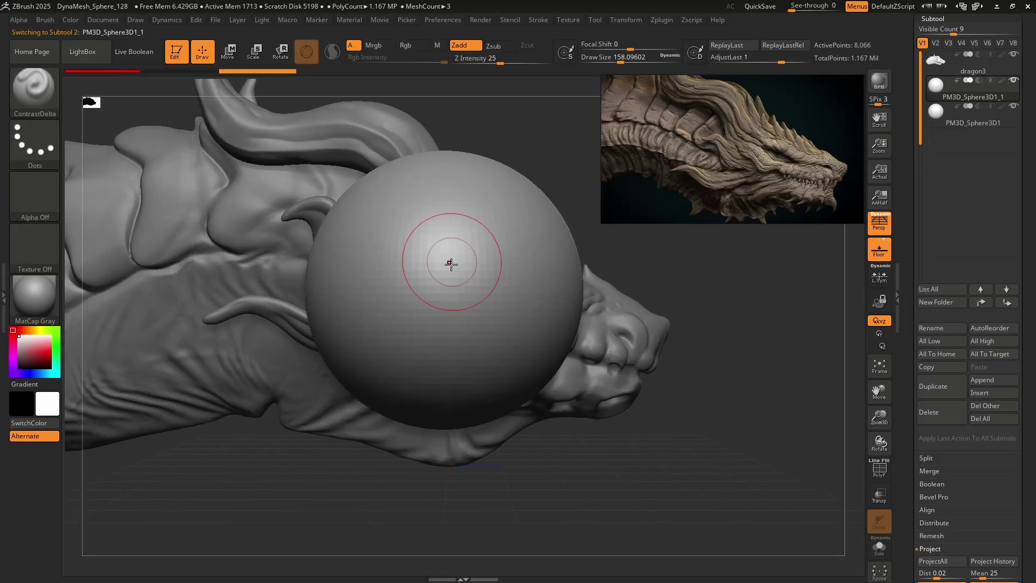
Enlarge the reference image on the curved chin spikes and frame the model in the view.
{"action": "scroll", "coordinate": [828, 186], "scroll_direction": "up", "scroll_amount": 6}
{"action": "middle_click_drag", "start_coordinate": [817, 202], "coordinate": [712, 164]}
{"action": "scroll", "coordinate": [704, 108], "scroll_direction": "up", "scroll_amount": 3}
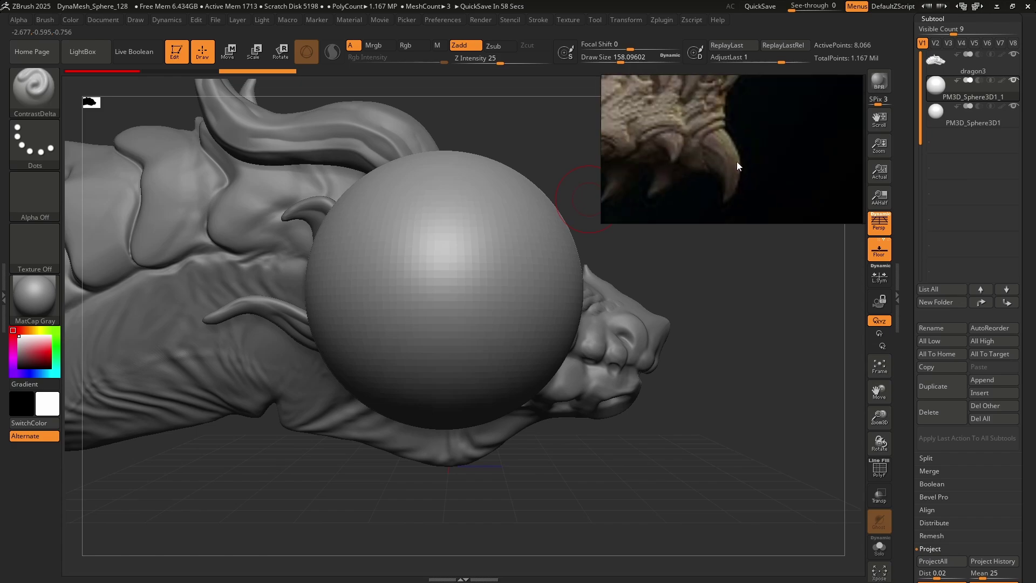
{"action": "key", "text": "f"}
{"action": "key", "text": "b"}
{"action": "key", "text": "s"}
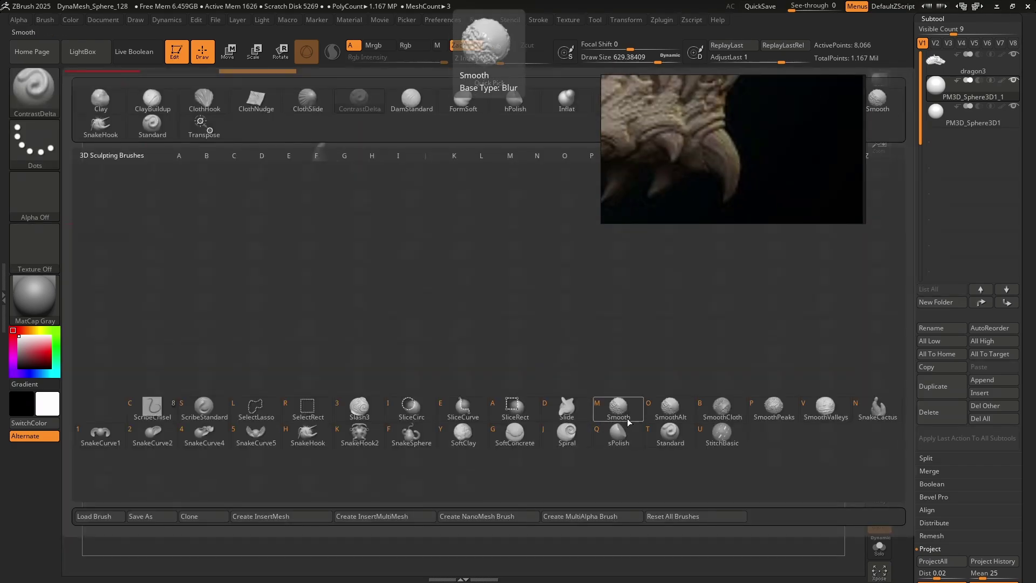
Apply the Taper deformer to the sphere and narrow its lower end to a point.
{"action": "key", "text": "w"}
{"action": "left_click", "coordinate": [409, 210]}
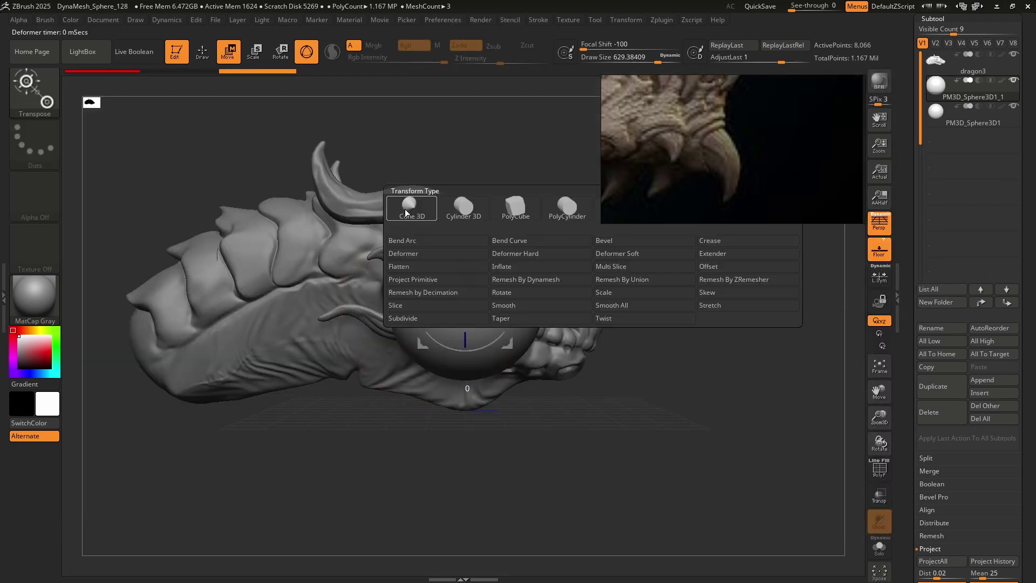
{"action": "left_click", "coordinate": [406, 210]}
{"action": "left_click", "coordinate": [407, 212]}
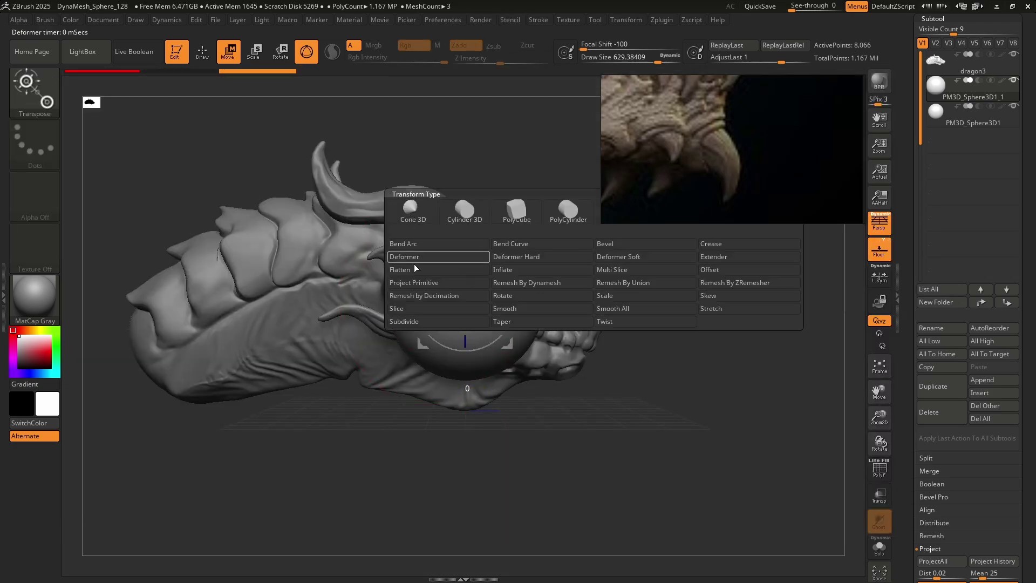
{"action": "left_click", "coordinate": [532, 321]}
{"action": "left_click_drag", "start_coordinate": [465, 387], "coordinate": [464, 360]}
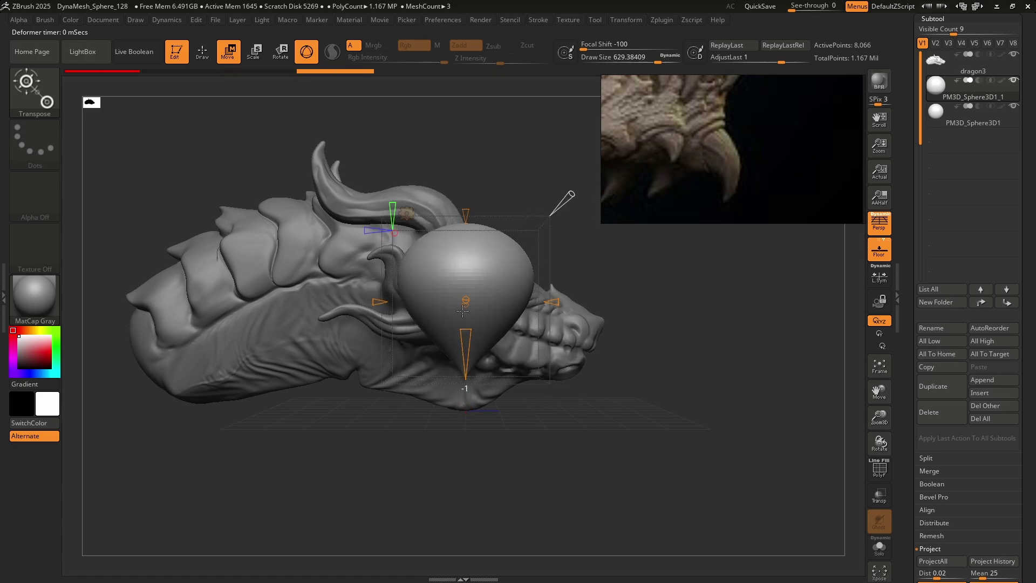
Scale the tapered sphere up along the Y axis to stretch it into a long teardrop.
{"action": "right_click_drag", "start_coordinate": [566, 273], "coordinate": [398, 356]}
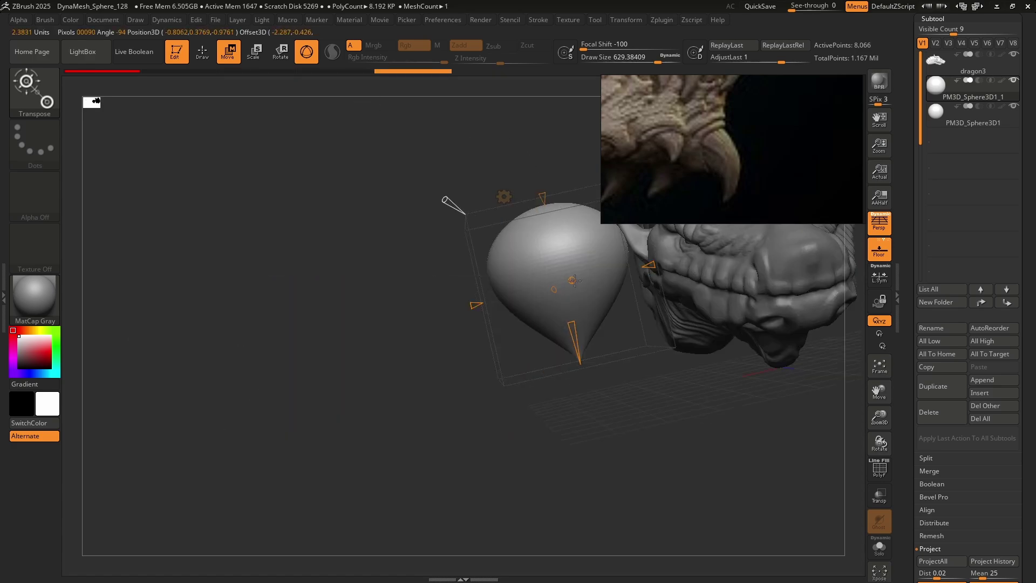
{"action": "right_click_drag", "start_coordinate": [547, 296], "coordinate": [647, 325]}
{"action": "left_click_drag", "start_coordinate": [647, 317], "coordinate": [527, 398]}
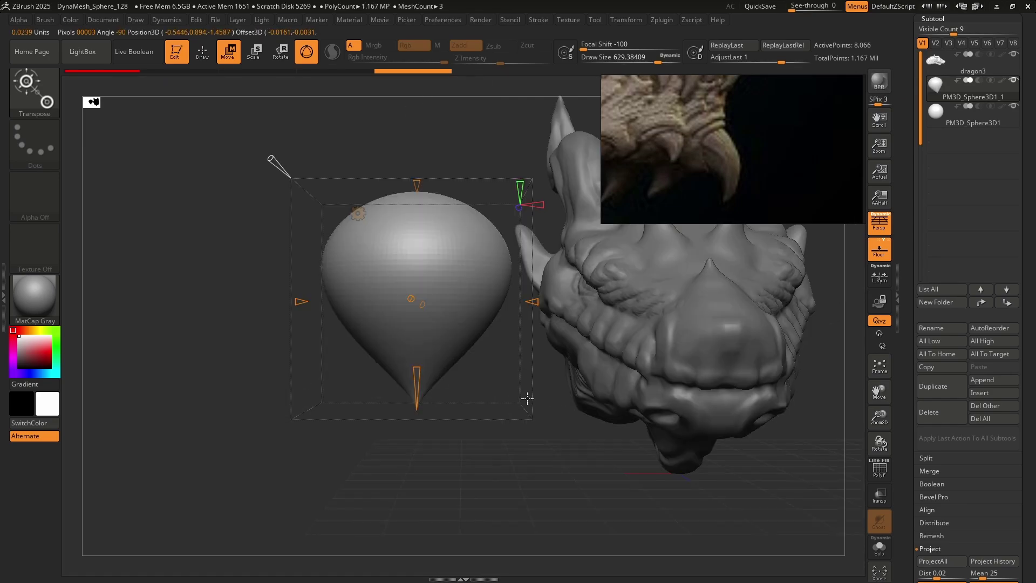
{"action": "left_click_drag", "start_coordinate": [532, 302], "coordinate": [493, 302]}
{"action": "key", "text": "ctrl+z"}
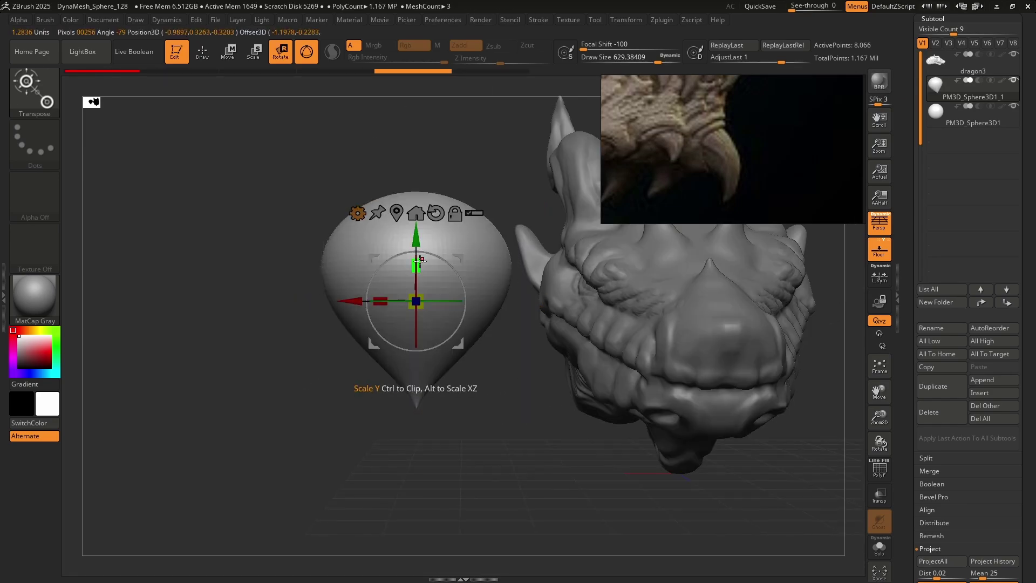
{"action": "left_click_drag", "start_coordinate": [417, 266], "coordinate": [411, 182]}
{"action": "left_click_drag", "start_coordinate": [522, 316], "coordinate": [565, 306]}
{"action": "key", "text": "q"}
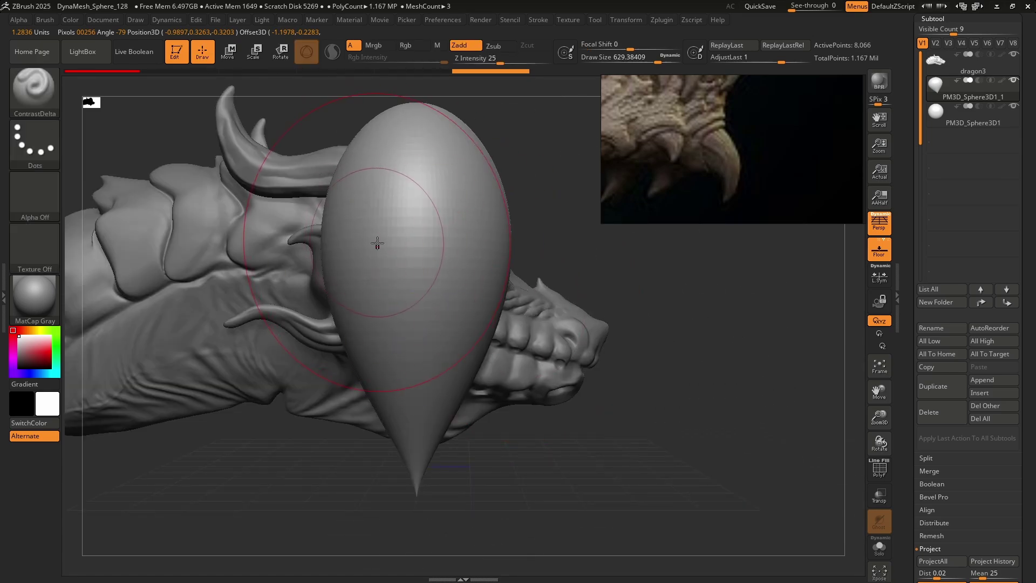
Accept the teardrop's taper and apply the Bend Curve deformer with five control points along its length.
{"action": "key", "text": "w"}
{"action": "left_click", "coordinate": [357, 212]}
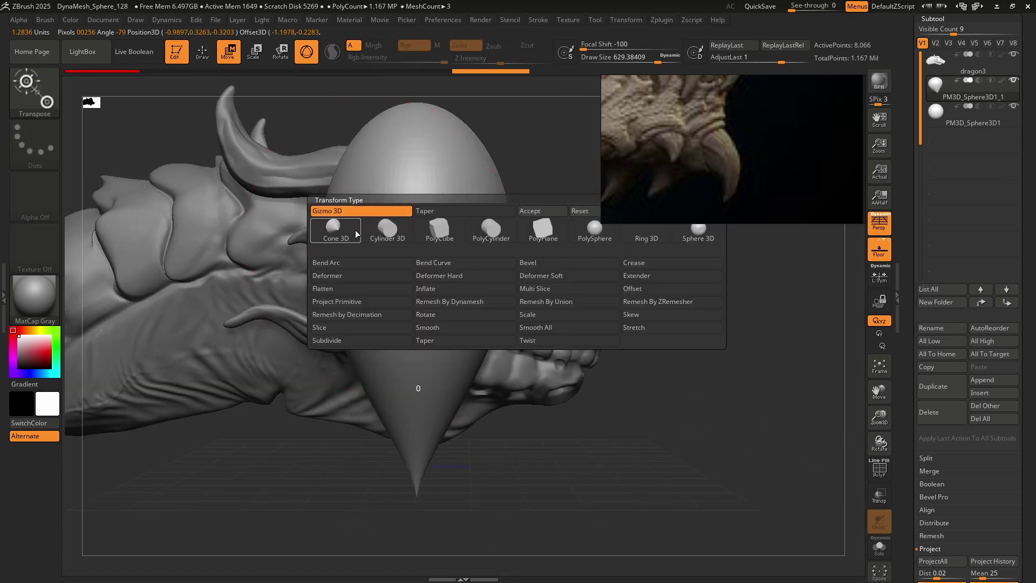
{"action": "left_click", "coordinate": [437, 263]}
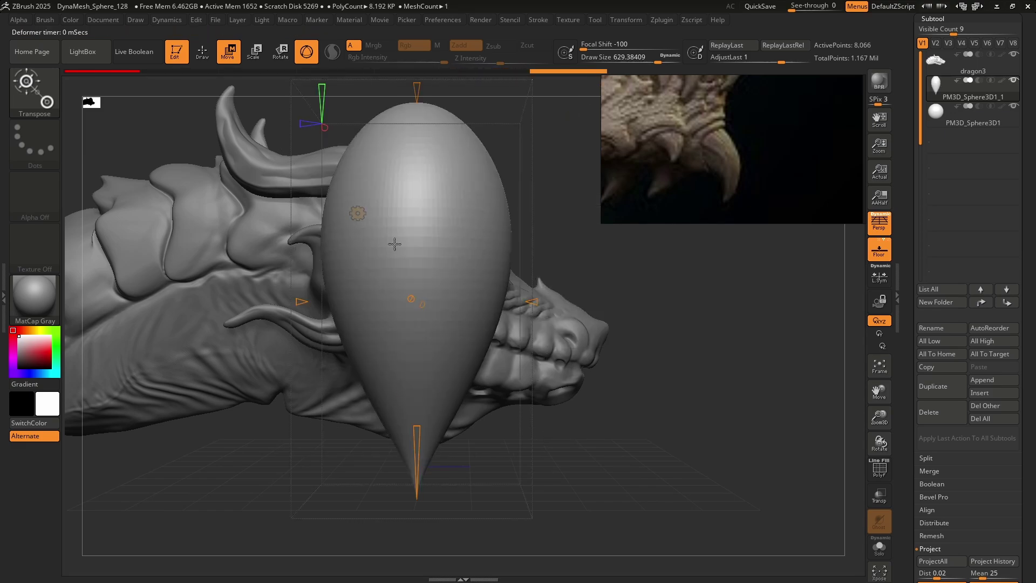
{"action": "left_click", "coordinate": [357, 213]}
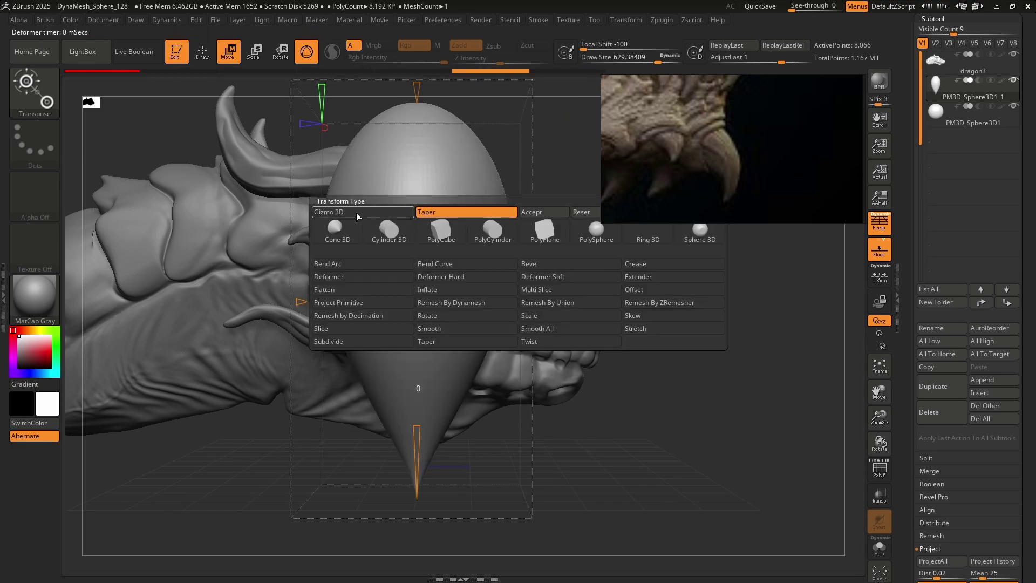
{"action": "left_click", "coordinate": [557, 213]}
{"action": "left_click", "coordinate": [357, 213]}
{"action": "left_click", "coordinate": [465, 246]}
{"action": "right_click_drag", "start_coordinate": [481, 398], "coordinate": [487, 329], "text": "ctrl"}
{"action": "right_click_drag", "start_coordinate": [552, 202], "coordinate": [539, 167]}
{"action": "left_click_drag", "start_coordinate": [539, 168], "coordinate": [557, 174]}
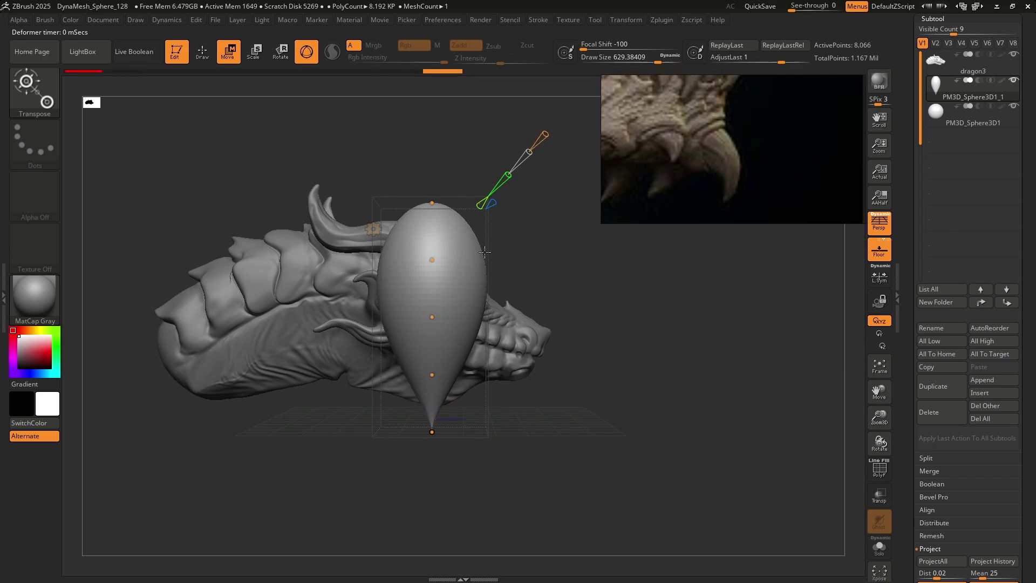
Bend the teardrop into a hooked claw by repositioning its curve points, and accept the deformation.
{"action": "left_click_drag", "start_coordinate": [430, 317], "coordinate": [421, 231]}
{"action": "left_click_drag", "start_coordinate": [441, 370], "coordinate": [479, 342]}
{"action": "left_click_drag", "start_coordinate": [433, 430], "coordinate": [455, 379]}
{"action": "left_click_drag", "start_coordinate": [490, 280], "coordinate": [432, 220]}
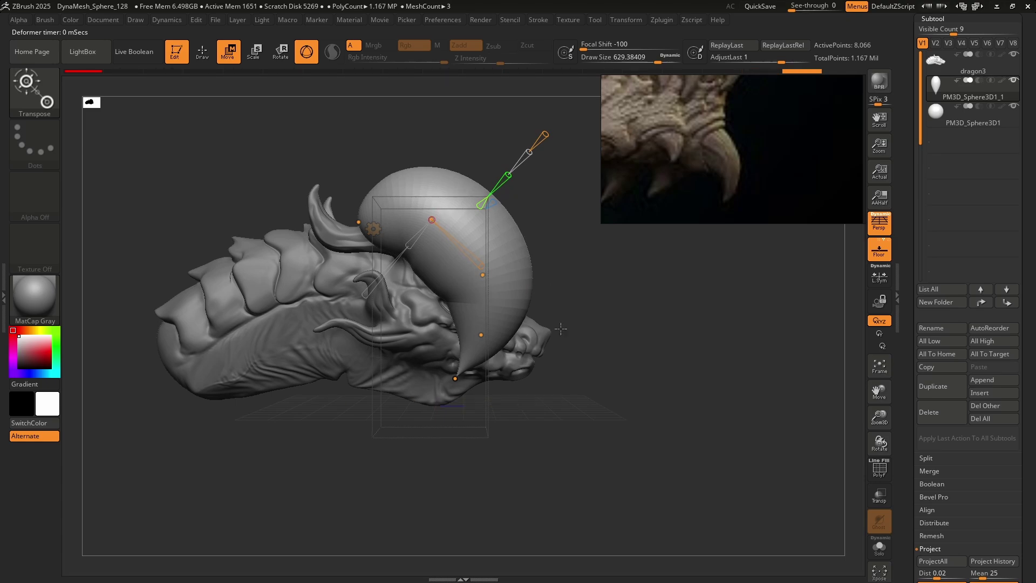
{"action": "right_click_drag", "start_coordinate": [541, 340], "coordinate": [478, 413], "text": "ctrl"}
{"action": "left_click_drag", "start_coordinate": [434, 410], "coordinate": [454, 409]}
{"action": "right_click_drag", "start_coordinate": [453, 409], "coordinate": [423, 334], "text": "ctrl"}
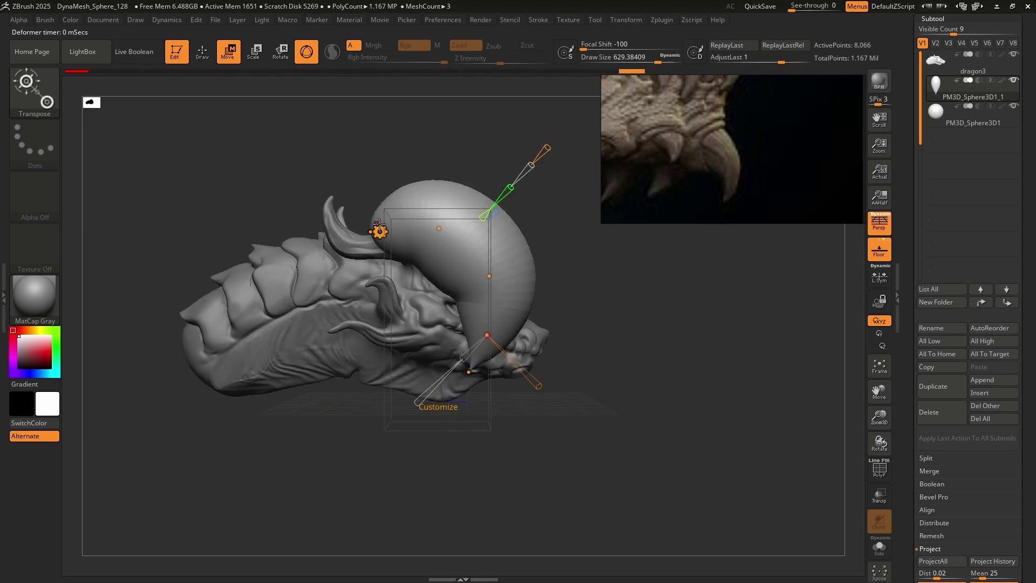
{"action": "left_click", "coordinate": [381, 232]}
{"action": "left_click", "coordinate": [548, 229]}
{"action": "key", "text": "q"}
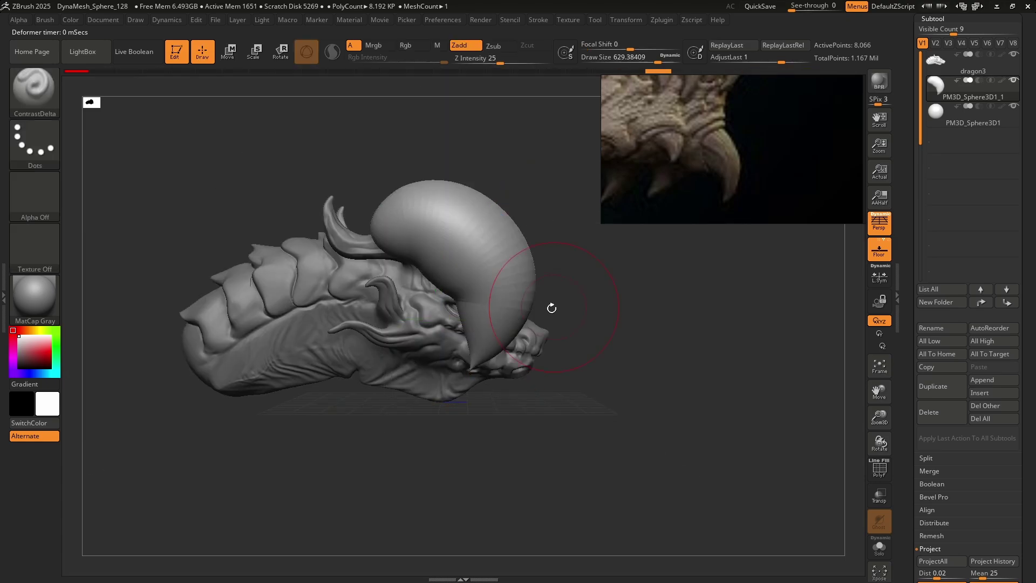
Remesh the claw with ZRemesher at a target polygons count of 0.26168 and choose the Move Topological brush.
{"action": "left_click", "coordinate": [941, 18]}
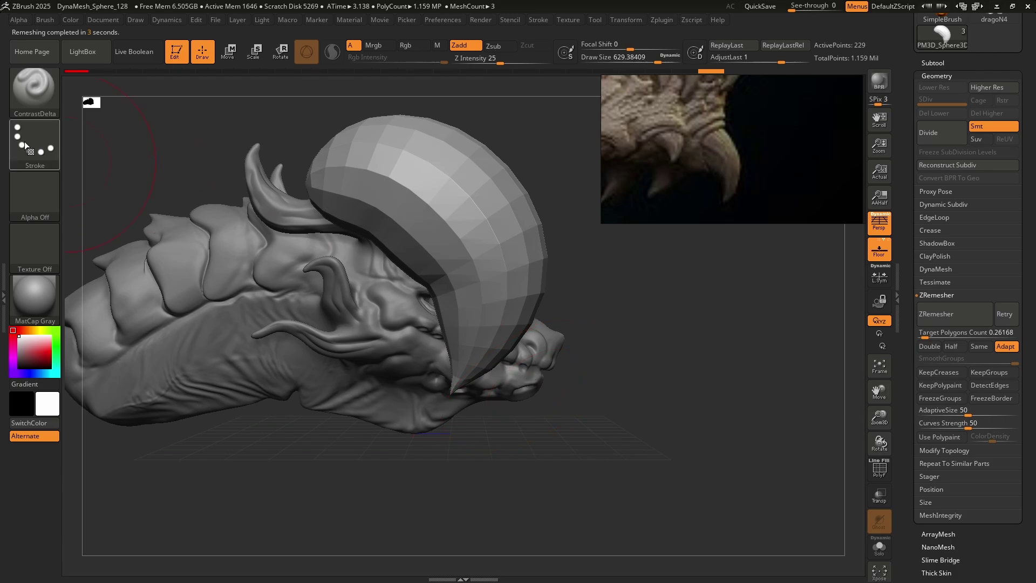
{"action": "key", "text": "b"}
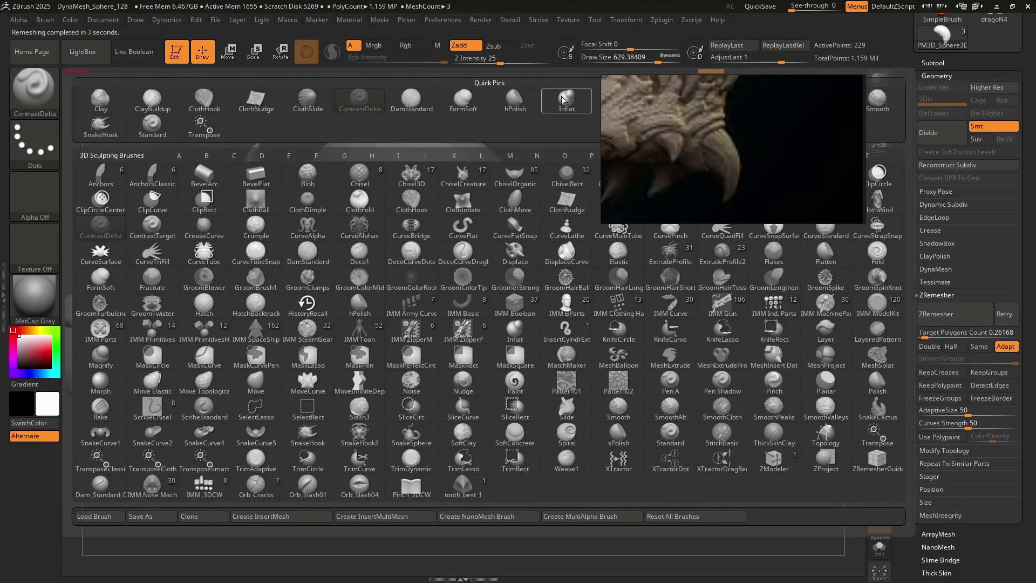
{"action": "key", "text": "m"}
{"action": "key", "text": "t"}
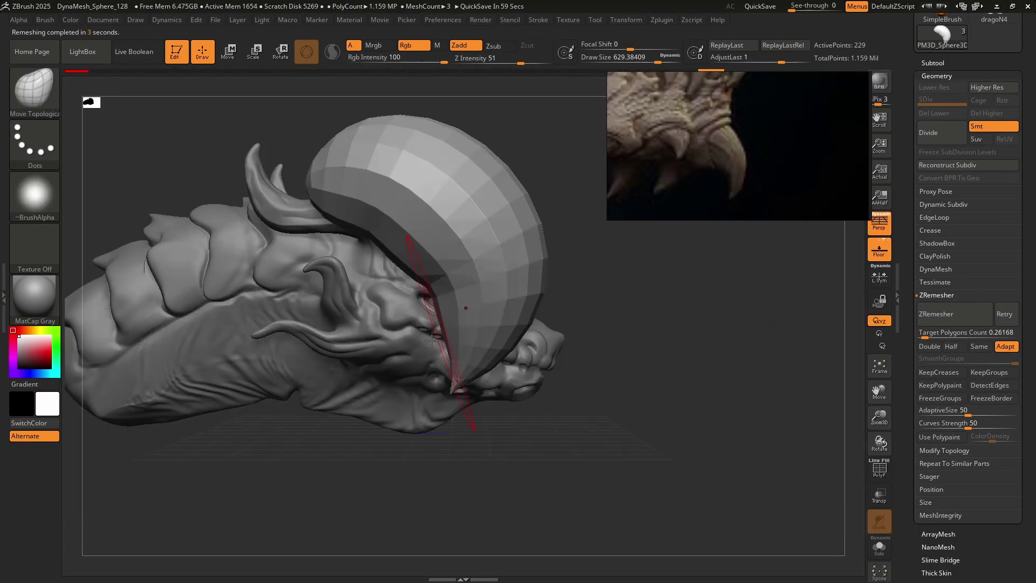
Set the draw size to 1000 and adjust the claw's curve and thickness from several angles.
{"action": "key", "text": "s"}
{"action": "left_click_drag", "start_coordinate": [460, 296], "coordinate": [470, 297]}
{"action": "mouse_move", "coordinate": [422, 272]}
{"action": "left_mouse_down"}
{"action": "mouse_move", "coordinate": [439, 250]}
{"action": "mouse_move", "coordinate": [432, 261]}
{"action": "left_mouse_up"}
{"action": "right_click_drag", "start_coordinate": [572, 248], "coordinate": [591, 298]}
{"action": "right_click", "coordinate": [535, 298]}
{"action": "left_click_drag", "start_coordinate": [535, 299], "coordinate": [567, 299]}
{"action": "right_click_drag", "start_coordinate": [593, 292], "coordinate": [437, 264]}
{"action": "right_click_drag", "start_coordinate": [502, 342], "coordinate": [497, 322], "text": "ctrl"}
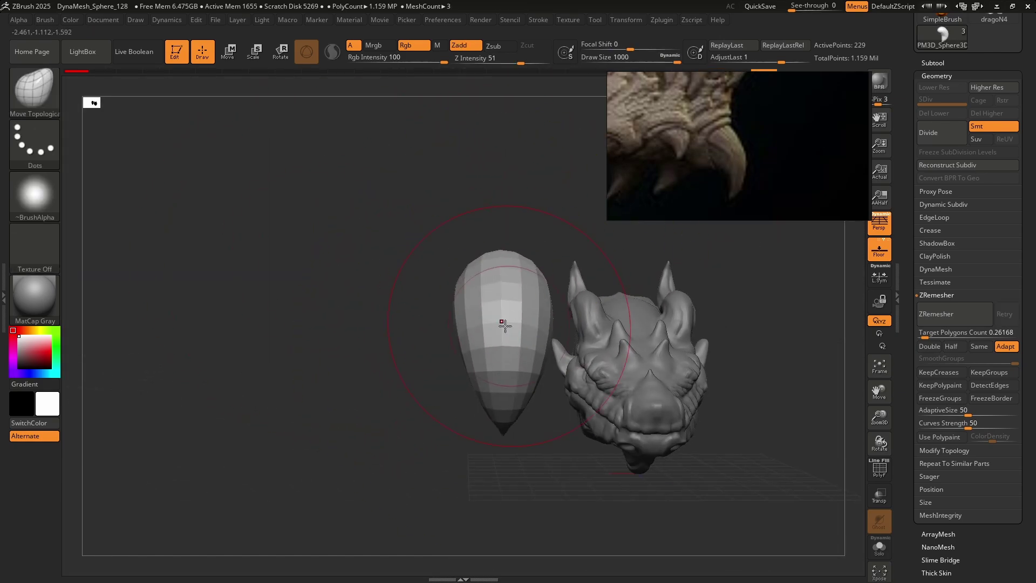
Scale the claw down along the X axis so it is slimmer when seen from the front.
{"action": "key", "text": "r"}
{"action": "left_click_drag", "start_coordinate": [463, 380], "coordinate": [477, 382]}
{"action": "key", "text": "q"}
{"action": "right_click_drag", "start_coordinate": [448, 360], "coordinate": [585, 345]}
{"action": "right_click_drag", "start_coordinate": [432, 269], "coordinate": [427, 296], "text": "ctrl"}
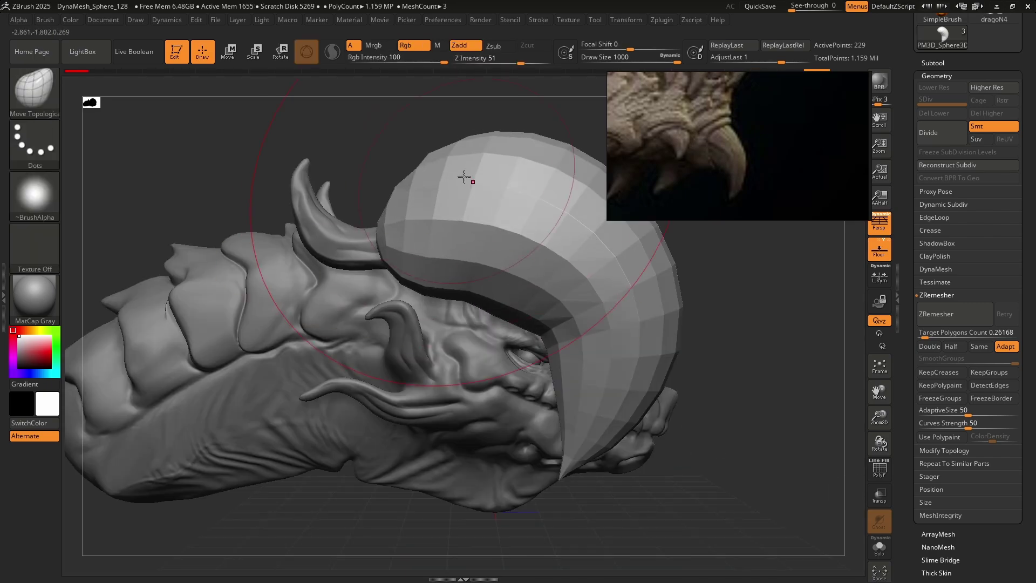
Sharpen the central ridge along the claw's outer curve with the Pinch brush at a draw size of about 430.
{"action": "left_click_drag", "start_coordinate": [448, 162], "coordinate": [397, 107]}
{"action": "key", "text": "b"}
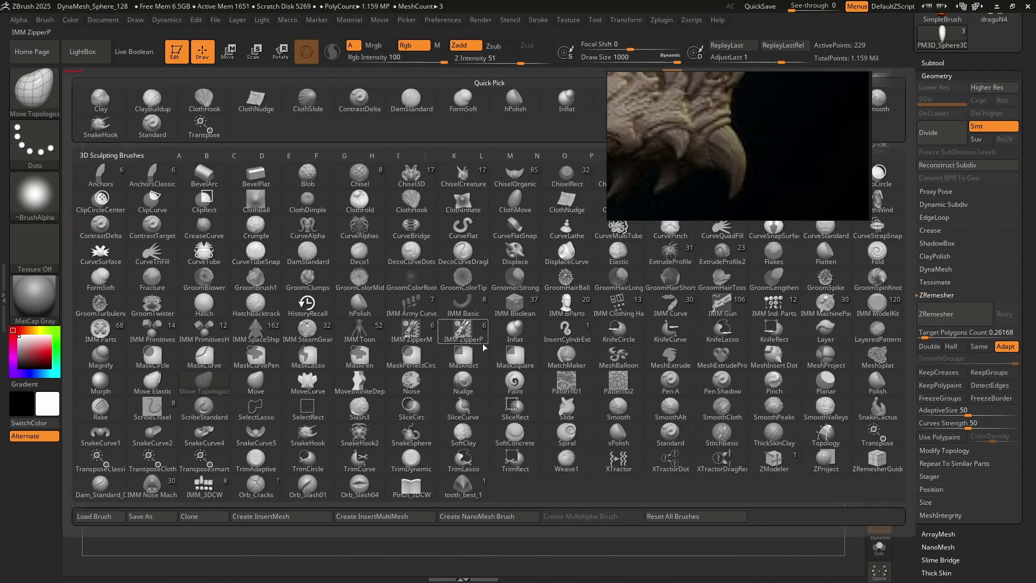
{"action": "key", "text": "p"}
{"action": "key", "text": "i"}
{"action": "left_click_drag", "start_coordinate": [517, 58], "coordinate": [490, 60]}
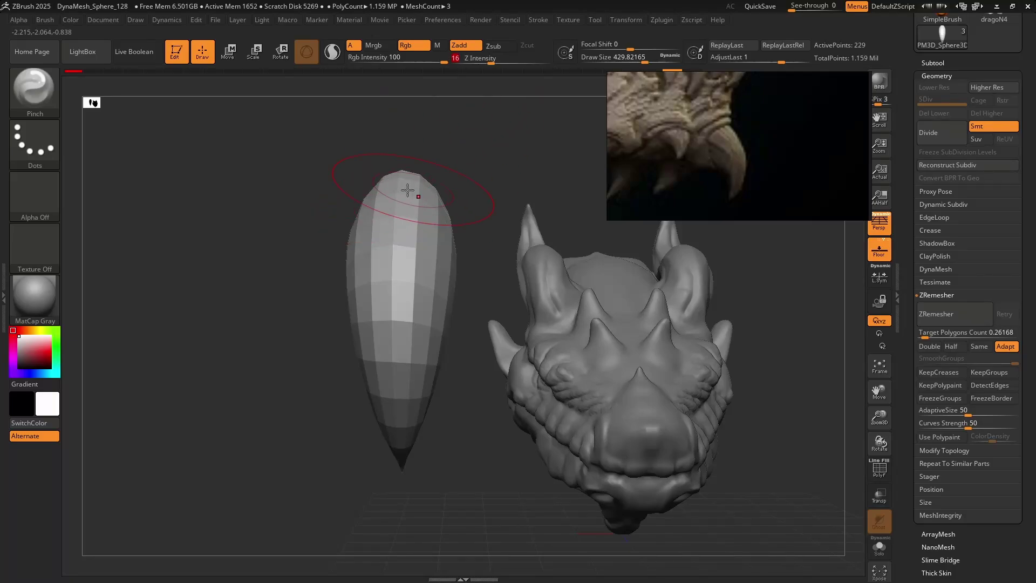
{"action": "left_click_drag", "start_coordinate": [393, 175], "coordinate": [399, 418]}
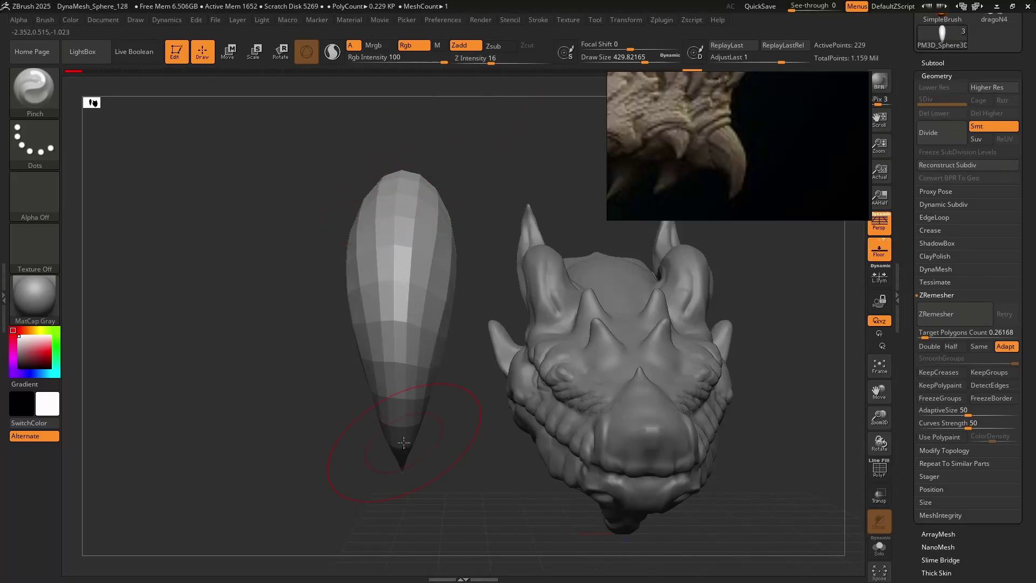
{"action": "left_click_drag", "start_coordinate": [394, 360], "coordinate": [400, 166]}
{"action": "mouse_move", "coordinate": [407, 168]}
{"action": "right_mouse_down", "text": "alt"}
{"action": "mouse_move", "coordinate": [440, 214]}
{"action": "mouse_move", "coordinate": [439, 283]}
{"action": "right_mouse_up", "text": "alt"}
{"action": "mouse_move", "coordinate": [440, 269]}
{"action": "left_mouse_down"}
{"action": "mouse_move", "coordinate": [439, 233]}
{"action": "mouse_move", "coordinate": [446, 396]}
{"action": "left_mouse_up"}
{"action": "mouse_move", "coordinate": [446, 397]}
{"action": "right_mouse_down"}
{"action": "mouse_move", "coordinate": [443, 329]}
{"action": "mouse_move", "coordinate": [496, 310]}
{"action": "right_mouse_up"}
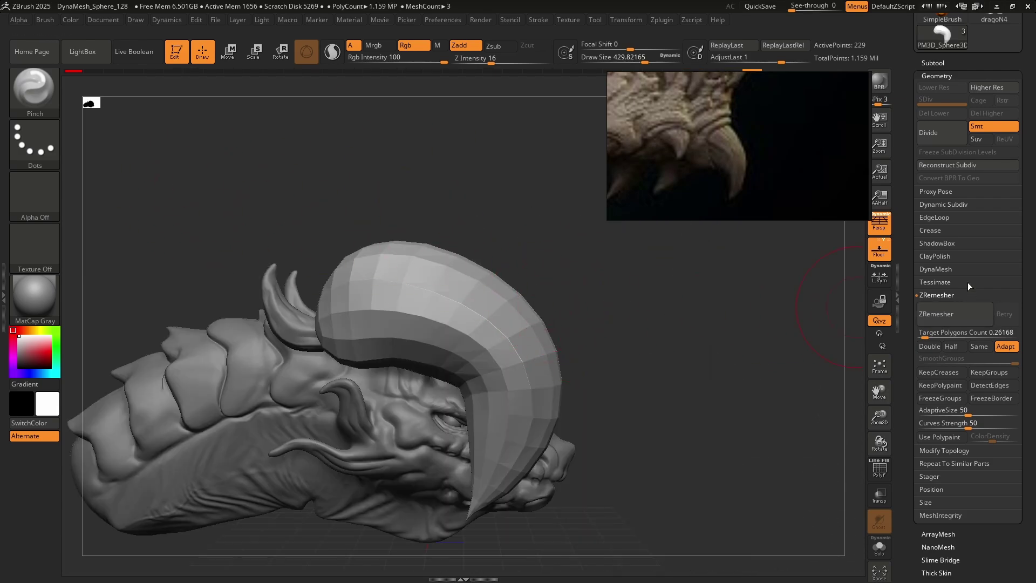
Divide the claw mesh twice to reach subdivision level 3.
{"action": "left_click", "coordinate": [944, 126]}
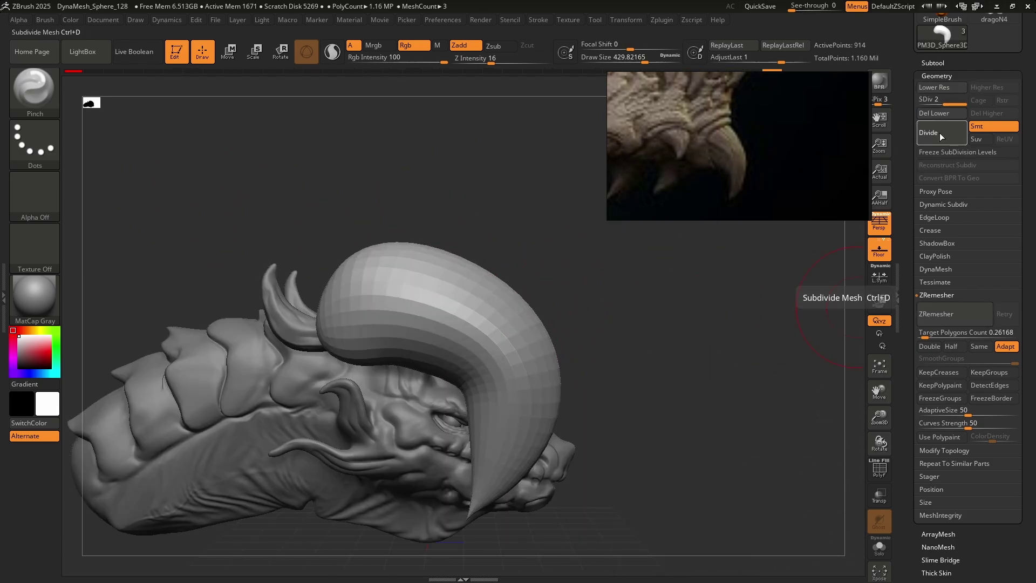
{"action": "left_click", "coordinate": [940, 131]}
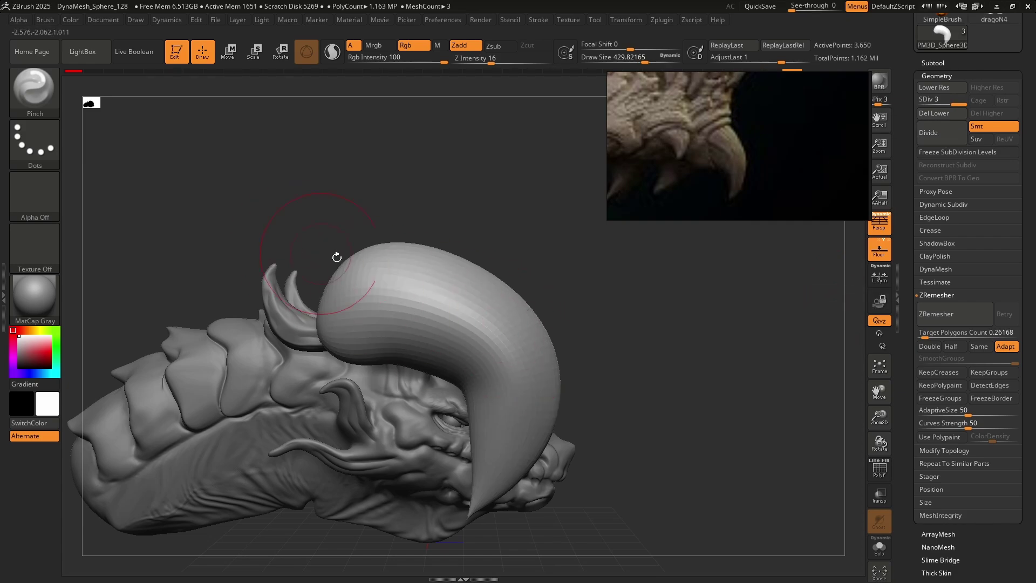
{"action": "right_click_drag", "start_coordinate": [423, 356], "coordinate": [335, 296], "text": "ctrl"}
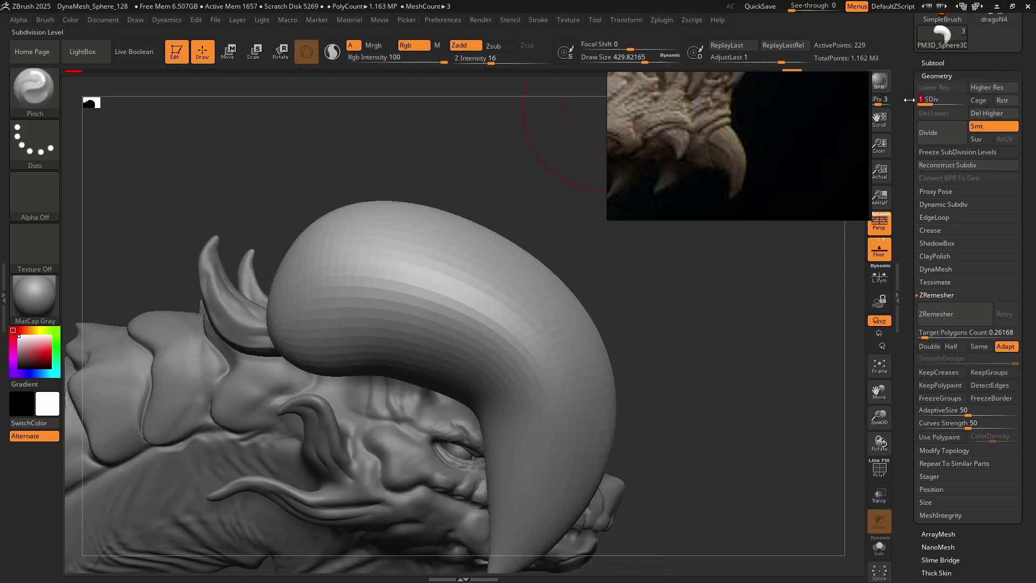
Drop the claw to subdivision level 1 and adjust its form using Move Topological at a draw size of about 593.
{"action": "left_click_drag", "start_coordinate": [956, 99], "coordinate": [878, 112]}
{"action": "left_click", "coordinate": [38, 96]}
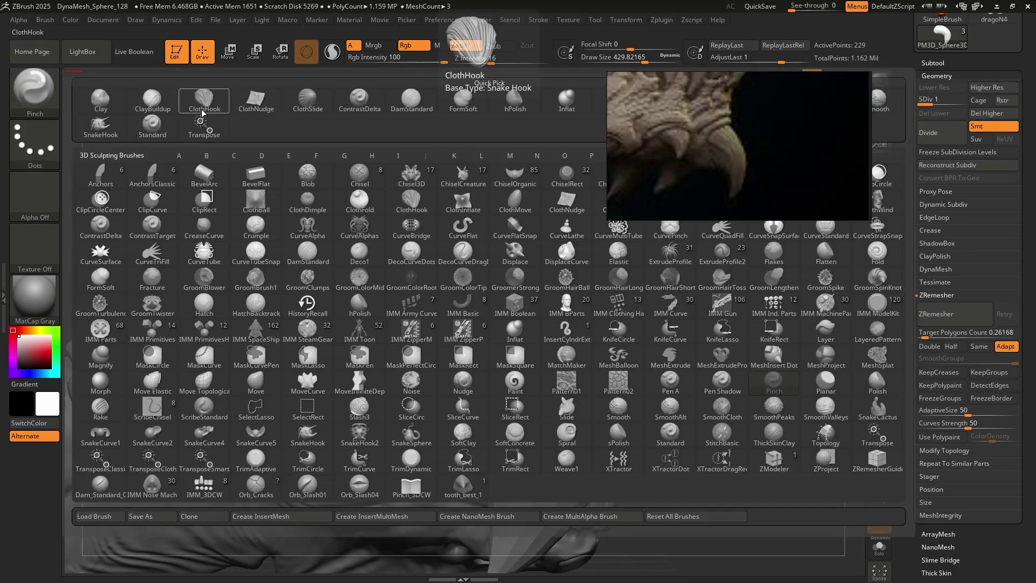
{"action": "key", "text": "m"}
{"action": "left_click", "coordinate": [189, 388]}
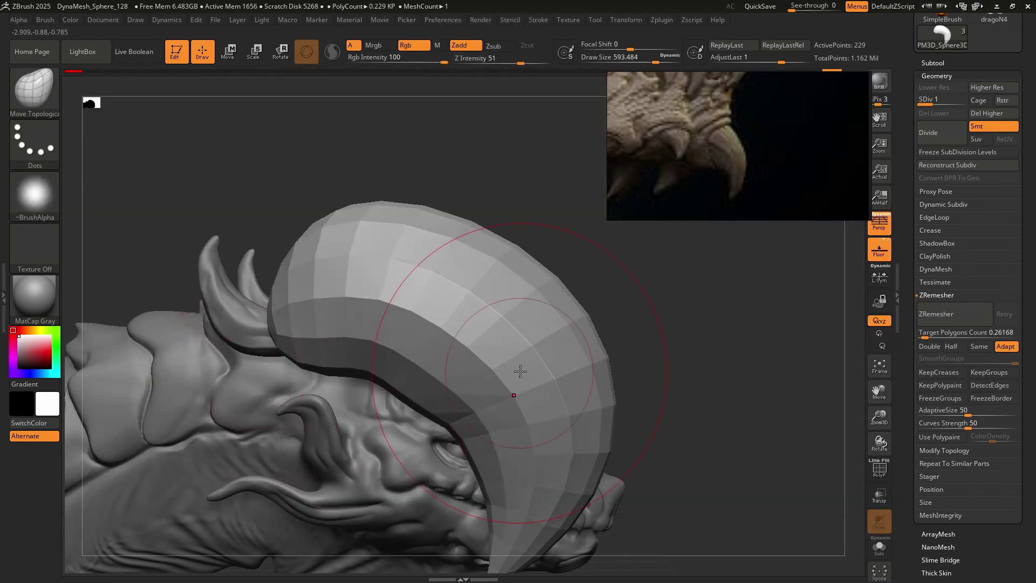
{"action": "right_click_drag", "start_coordinate": [516, 368], "coordinate": [638, 362]}
Return the claw to subdivision level 3 and smooth its pointed tip.
{"action": "left_click", "coordinate": [963, 106]}
{"action": "middle_click_drag", "start_coordinate": [729, 161], "coordinate": [69, 132]}
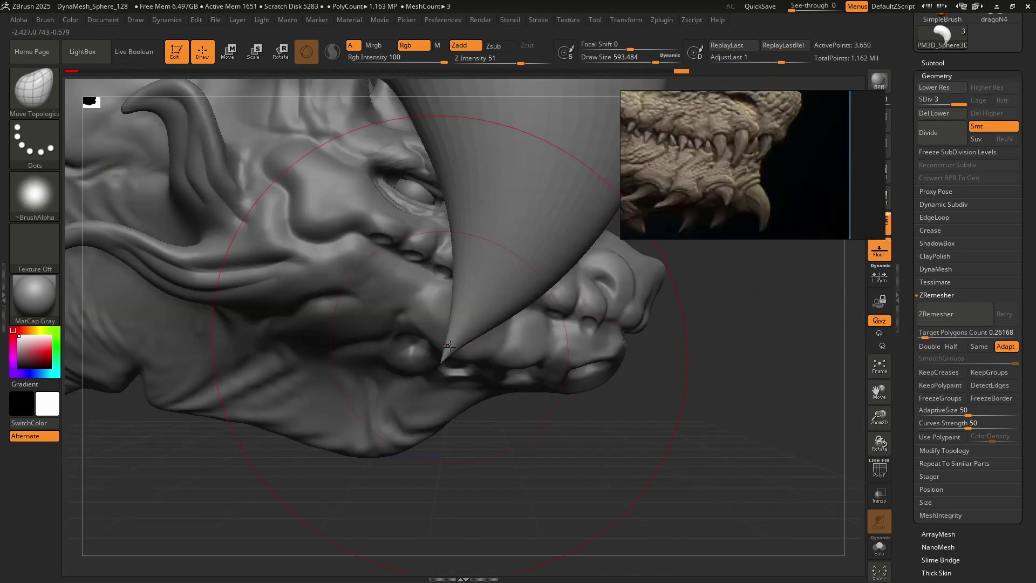
{"action": "left_click_drag", "start_coordinate": [451, 348], "coordinate": [465, 361], "text": "shift"}
{"action": "mouse_move", "coordinate": [537, 335]}
{"action": "right_mouse_down", "text": "ctrl"}
{"action": "mouse_move", "coordinate": [507, 254]}
{"action": "mouse_move", "coordinate": [432, 413]}
{"action": "right_mouse_up", "text": "ctrl"}
Divide the claw to subdivision level 4 and set up the DamStandard brush with a draw size of about 136.
{"action": "left_click", "coordinate": [44, 89]}
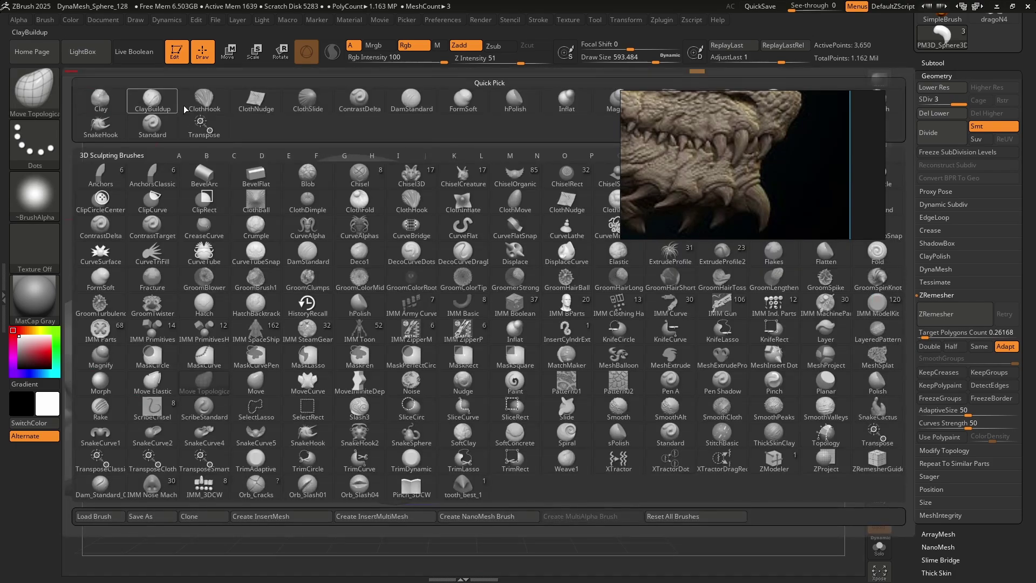
{"action": "left_click", "coordinate": [411, 99]}
{"action": "left_click", "coordinate": [941, 127]}
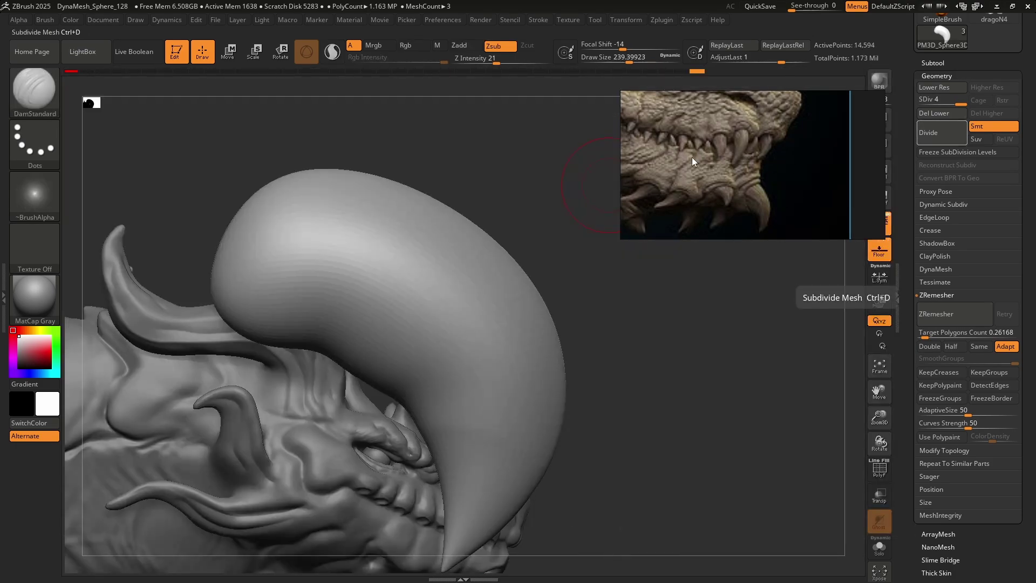
{"action": "mouse_move", "coordinate": [252, 275]}
{"action": "left_mouse_down"}
{"action": "mouse_move", "coordinate": [398, 267]}
{"action": "mouse_move", "coordinate": [340, 274]}
{"action": "mouse_move", "coordinate": [445, 333]}
{"action": "left_mouse_up"}
{"action": "key", "text": "ctrl+z"}
{"action": "key", "text": "s"}
Carve long curved grooves along one side of the claw, following its bend from the base towards the tip.
{"action": "mouse_move", "coordinate": [315, 219]}
{"action": "left_mouse_down"}
{"action": "mouse_move", "coordinate": [383, 238]}
{"action": "mouse_move", "coordinate": [461, 284]}
{"action": "left_mouse_up"}
{"action": "key", "text": "ctrl"}
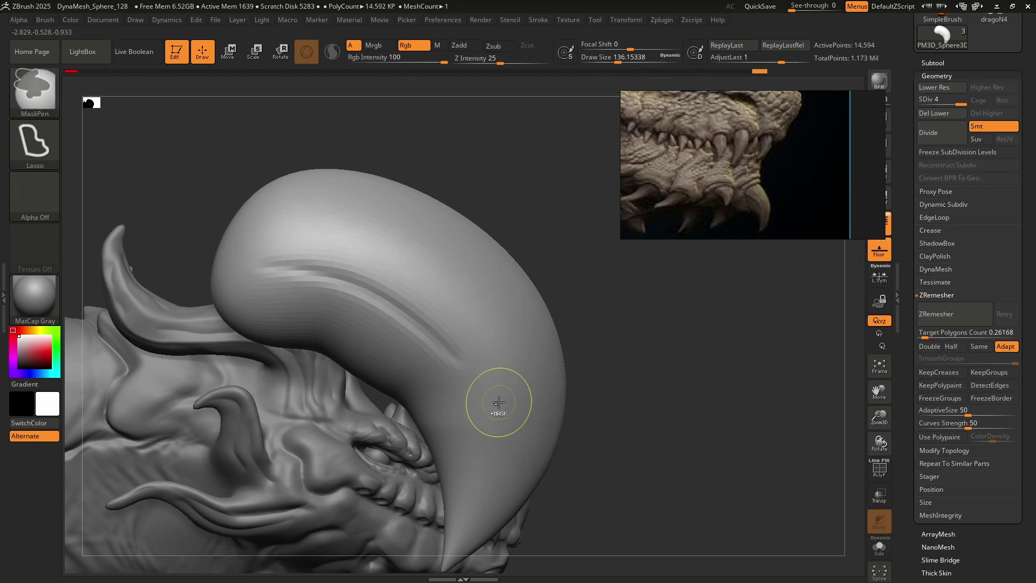
{"action": "left_click_drag", "start_coordinate": [345, 321], "coordinate": [468, 481]}
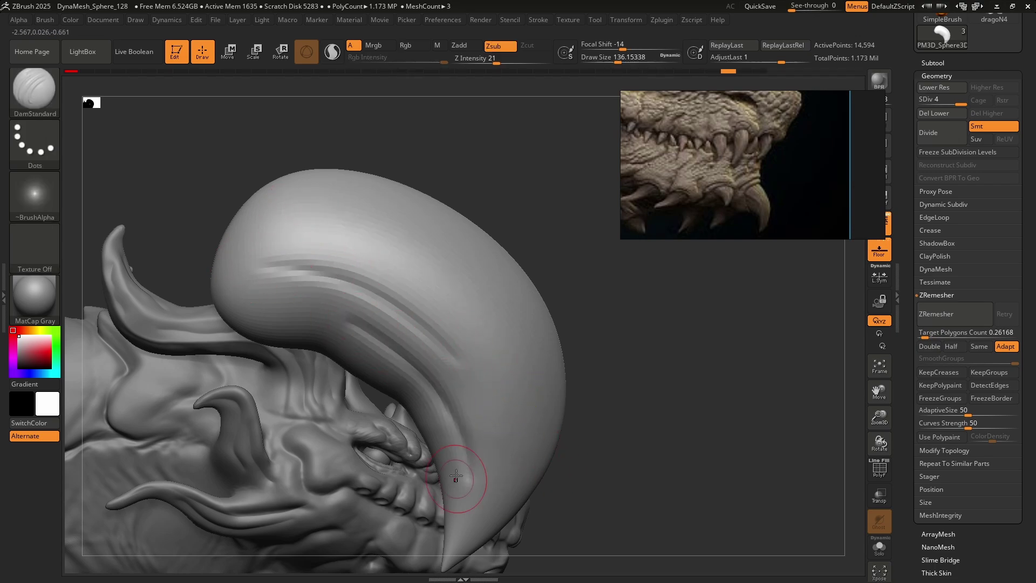
{"action": "left_click_drag", "start_coordinate": [293, 215], "coordinate": [539, 431]}
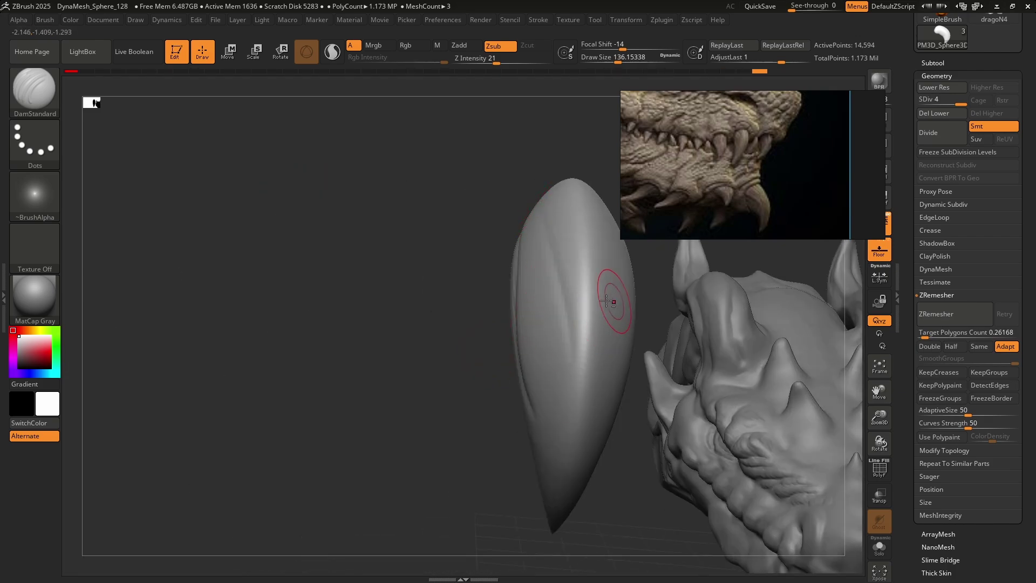
Carve matching curved grooves on the opposite side of the claw.
{"action": "right_click_drag", "start_coordinate": [606, 301], "coordinate": [527, 291]}
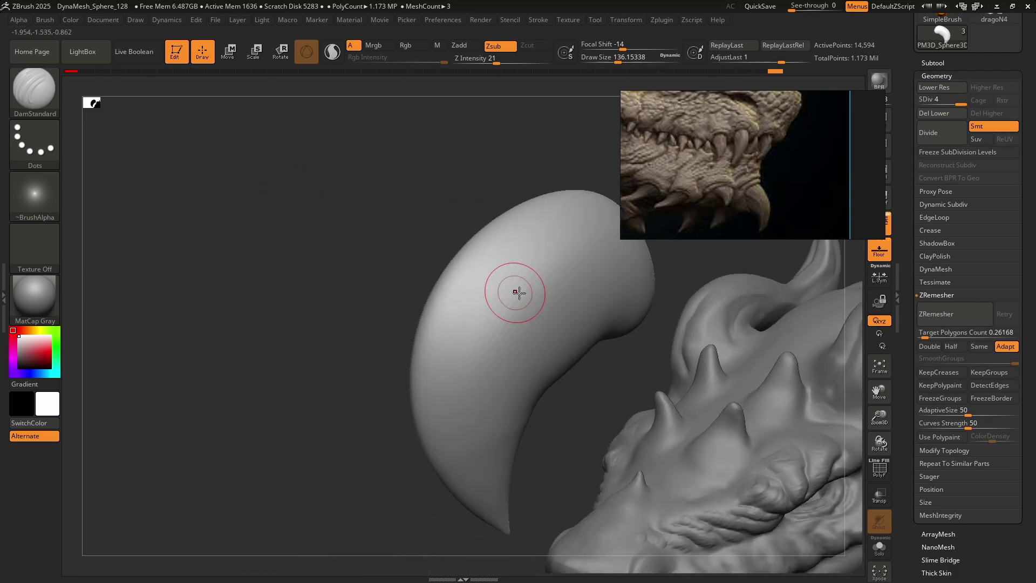
{"action": "mouse_move", "coordinate": [588, 227]}
{"action": "left_mouse_down"}
{"action": "mouse_move", "coordinate": [485, 312]}
{"action": "mouse_move", "coordinate": [469, 353]}
{"action": "left_mouse_up"}
{"action": "left_click_drag", "start_coordinate": [587, 288], "coordinate": [575, 301]}
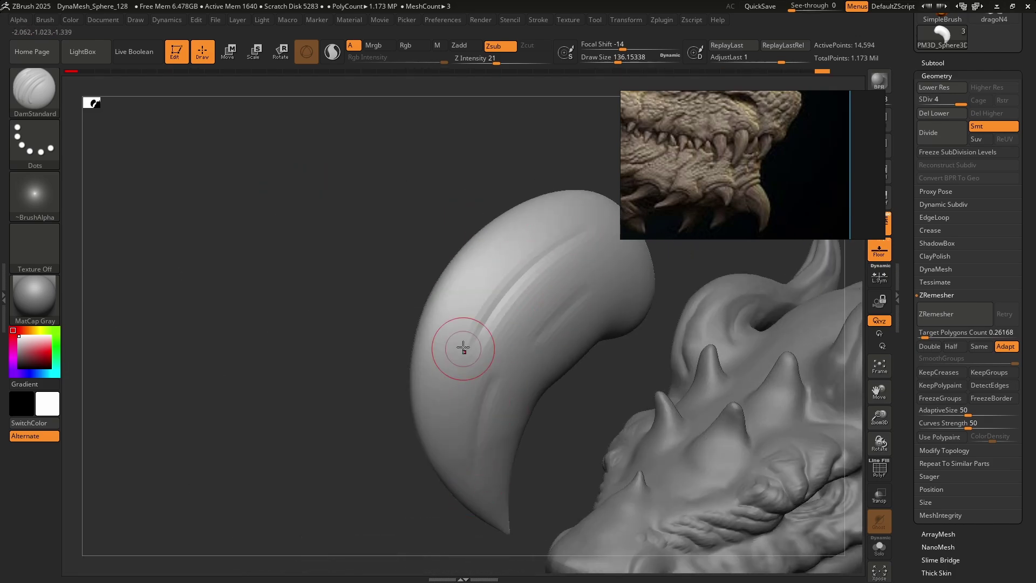
{"action": "left_click_drag", "start_coordinate": [455, 336], "coordinate": [439, 371]}
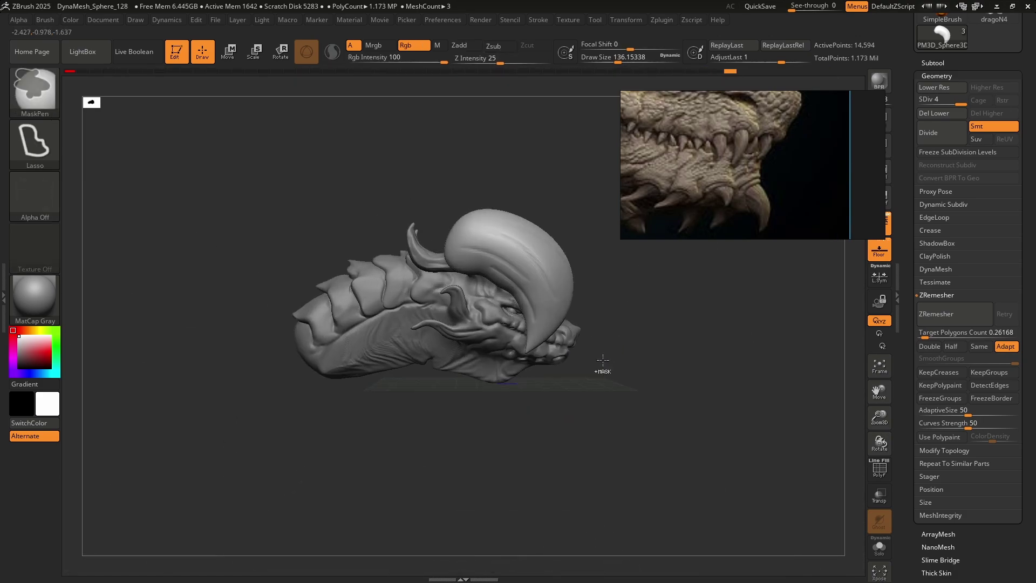
Scale the whole claw down so it is much smaller relative to the dragon head.
{"action": "key", "text": "r"}
{"action": "left_click_drag", "start_coordinate": [499, 318], "coordinate": [459, 346]}
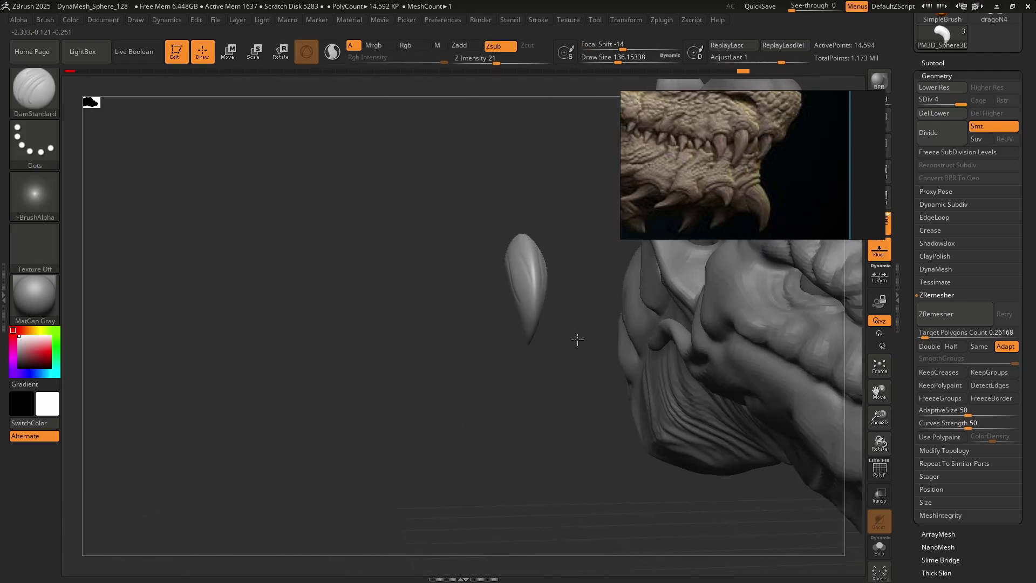
{"action": "key", "text": "f"}
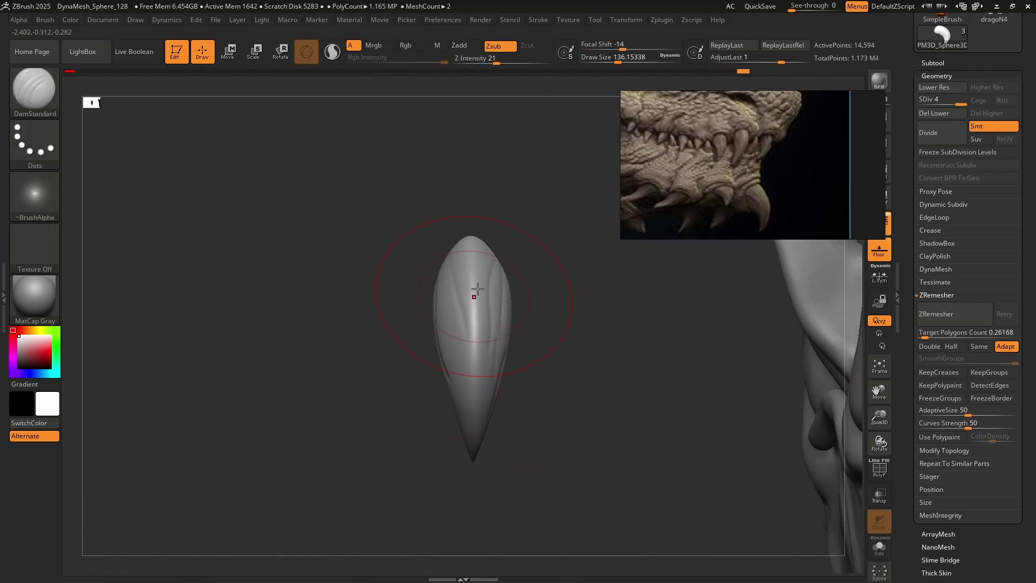
Tighten the claw's ridge and groove edges with the Pinch brush at a draw size of about 68.
{"action": "left_click", "coordinate": [40, 97]}
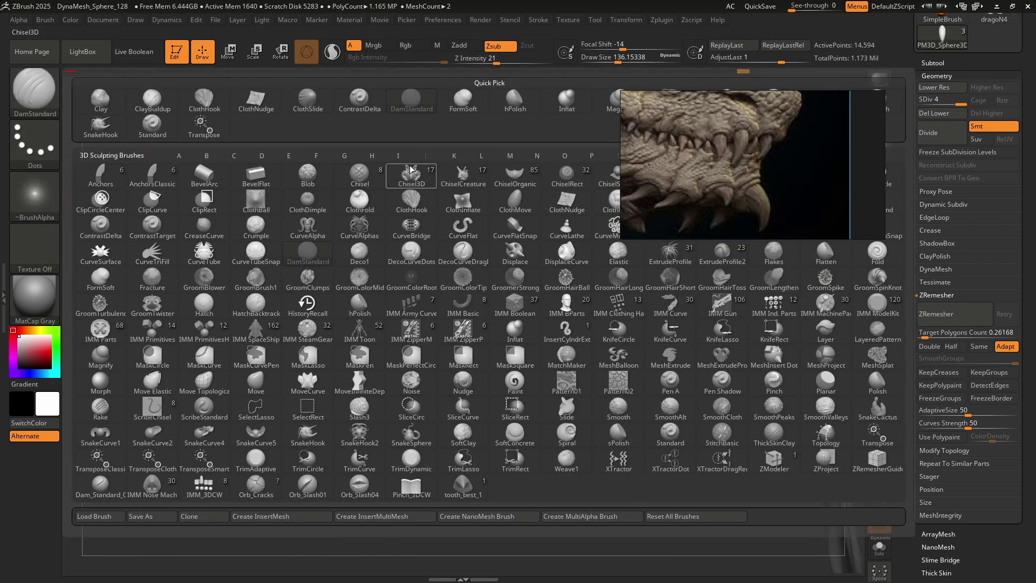
{"action": "key", "text": "p"}
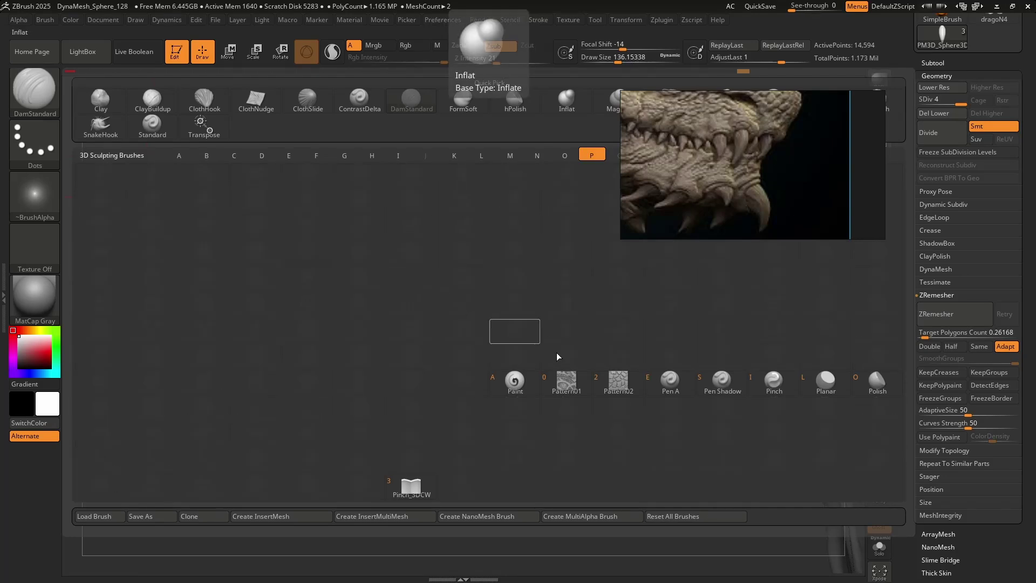
{"action": "left_click", "coordinate": [774, 381]}
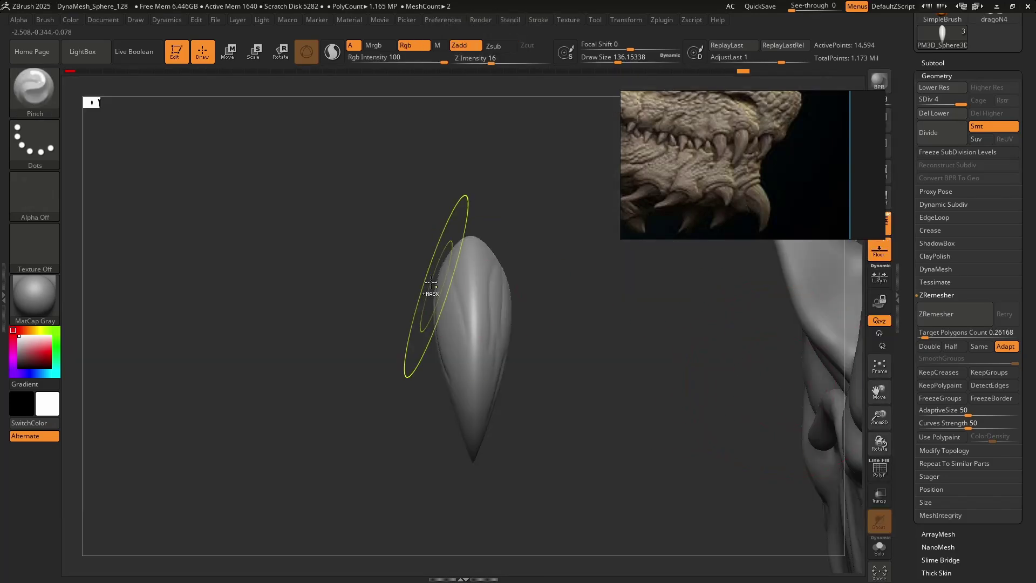
{"action": "key", "text": "f"}
{"action": "key", "text": "s"}
{"action": "left_click_drag", "start_coordinate": [443, 180], "coordinate": [441, 180]}
{"action": "right_click_drag", "start_coordinate": [442, 181], "coordinate": [445, 265], "text": "ctrl"}
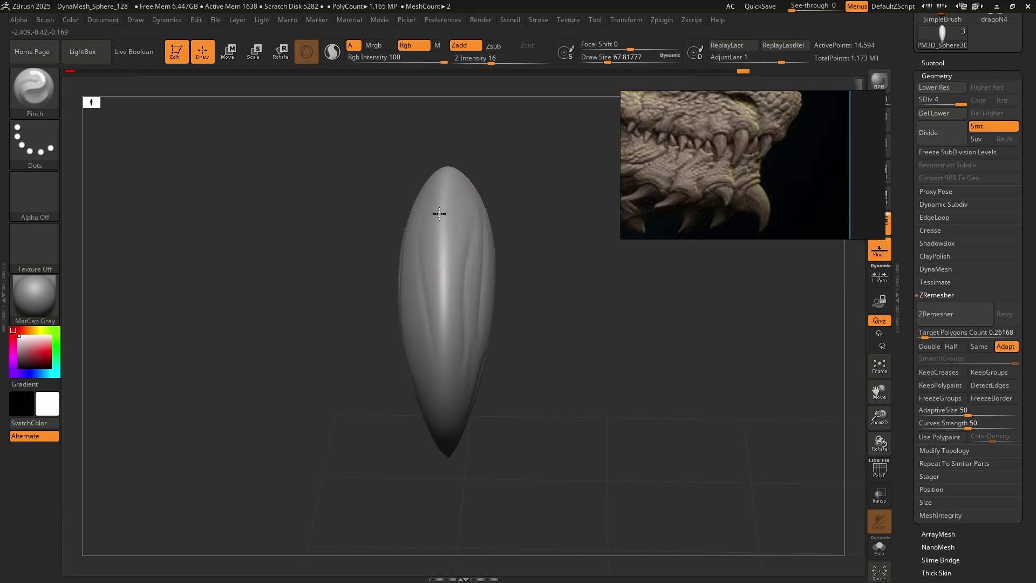
{"action": "left_click_drag", "start_coordinate": [439, 219], "coordinate": [442, 328]}
{"action": "right_click_drag", "start_coordinate": [459, 357], "coordinate": [449, 388]}
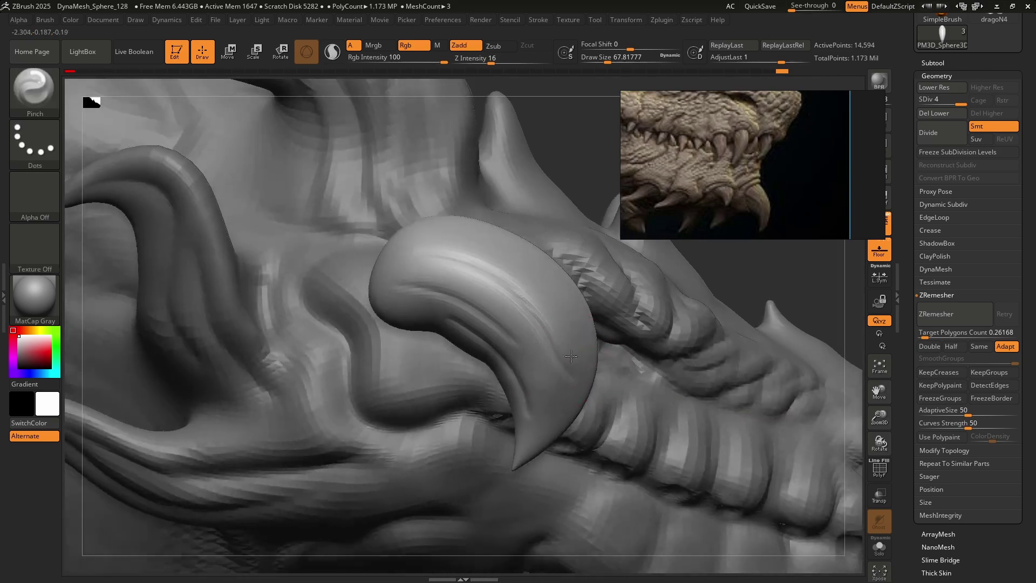
{"action": "mouse_move", "coordinate": [570, 356]}
{"action": "right_mouse_down"}
{"action": "mouse_move", "coordinate": [516, 323]}
{"action": "mouse_move", "coordinate": [514, 284]}
{"action": "mouse_move", "coordinate": [514, 298]}
{"action": "mouse_move", "coordinate": [545, 316]}
{"action": "mouse_move", "coordinate": [642, 353]}
{"action": "right_mouse_up"}
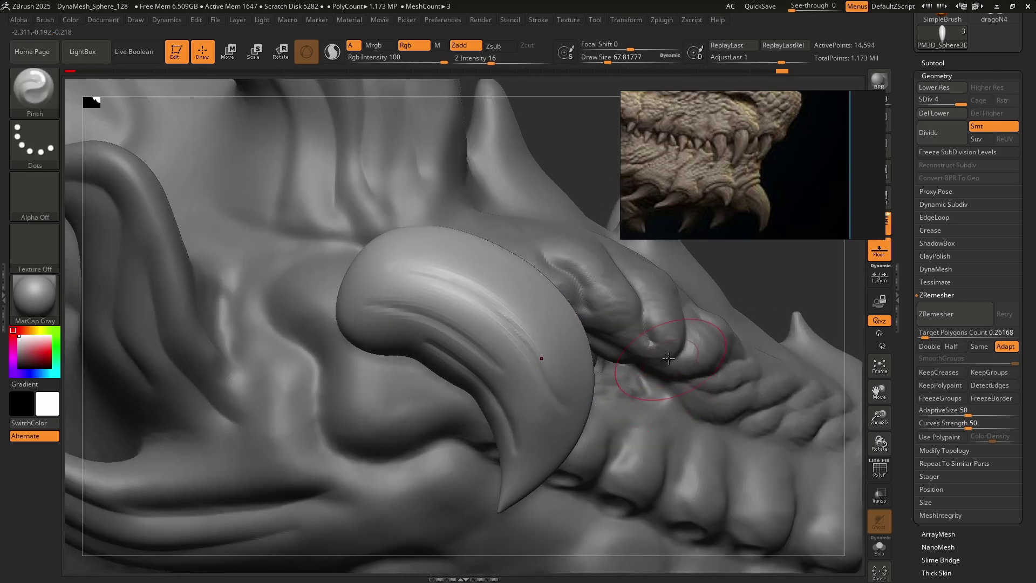
Shift the claw lower beside the dragon's eye with the gizmo, and choose the hPolish brush.
{"action": "key", "text": "e"}
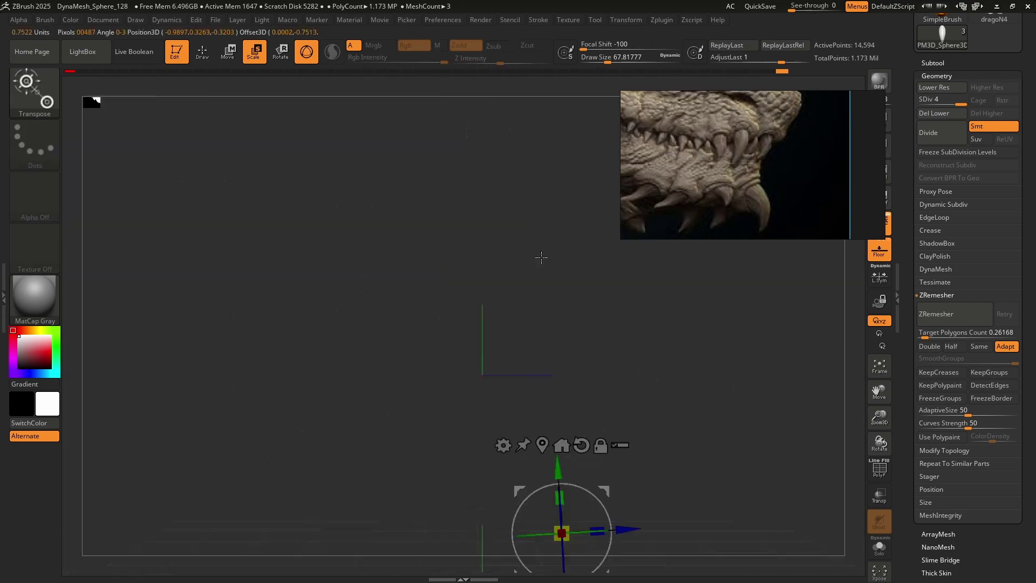
{"action": "key", "text": "q"}
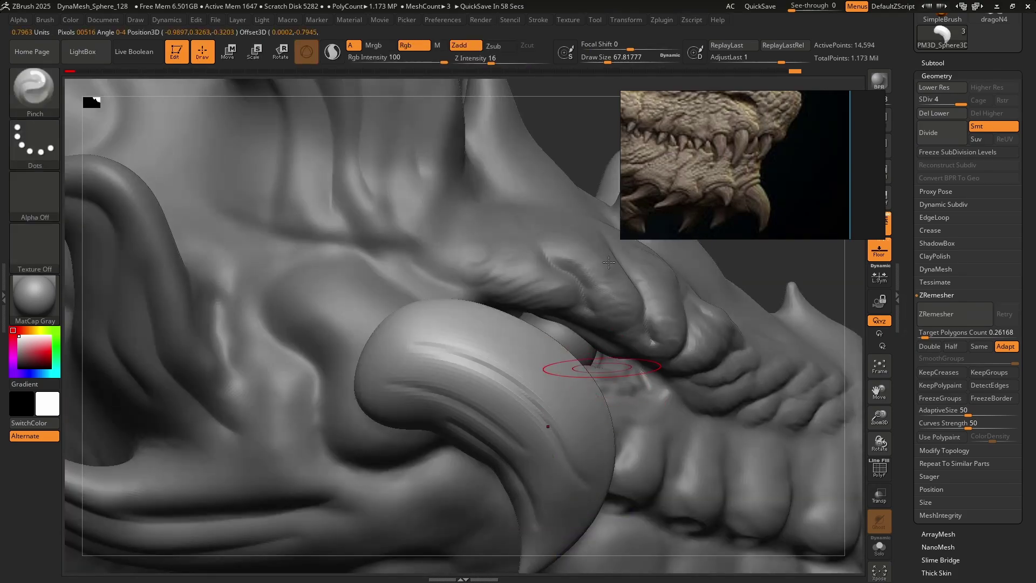
{"action": "left_click", "coordinate": [43, 97]}
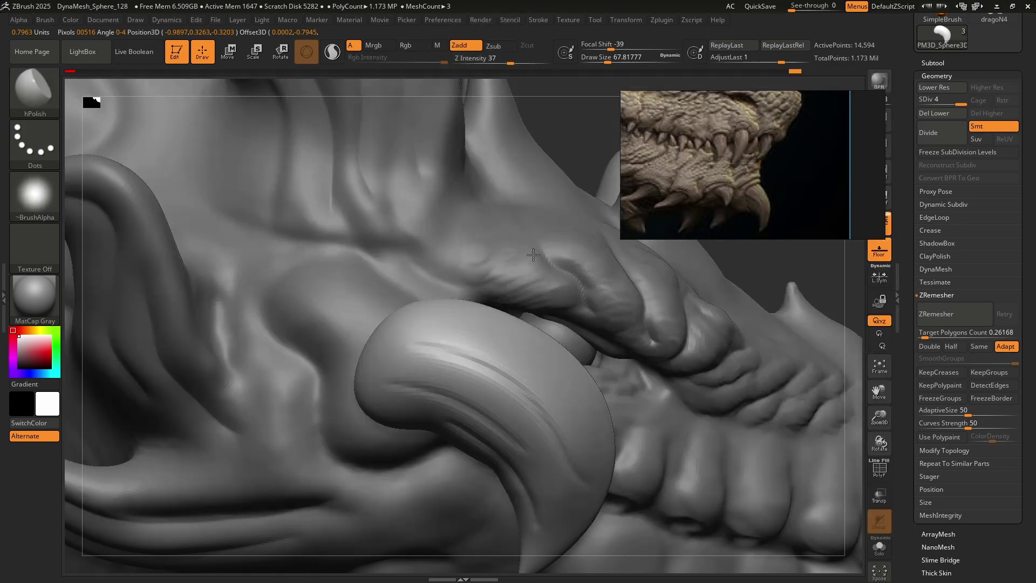
{"action": "left_click", "coordinate": [515, 98]}
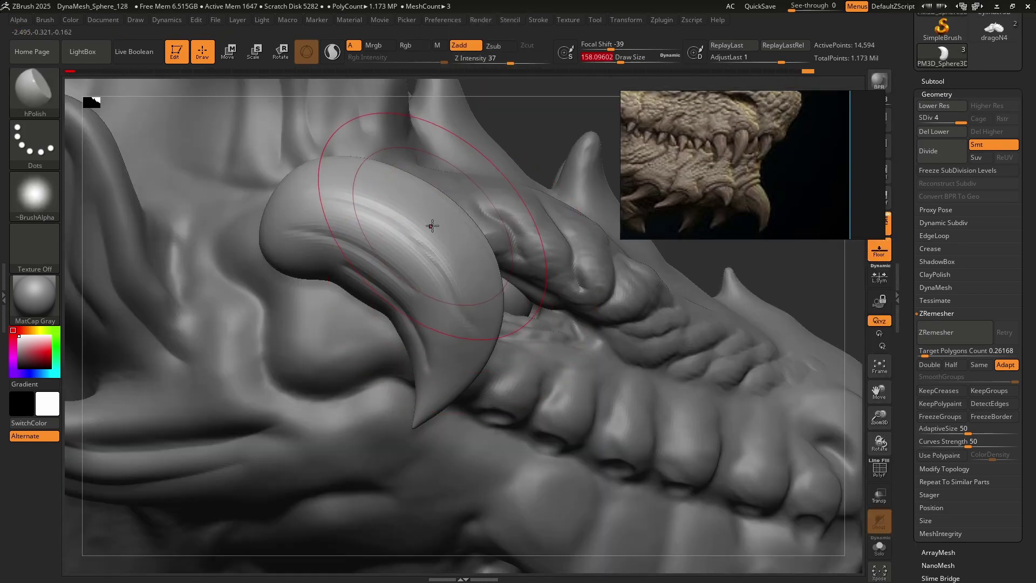
Set the draw size to about 65 and flatten the claw's surfaces and inner curve from several angles.
{"action": "key", "text": "s"}
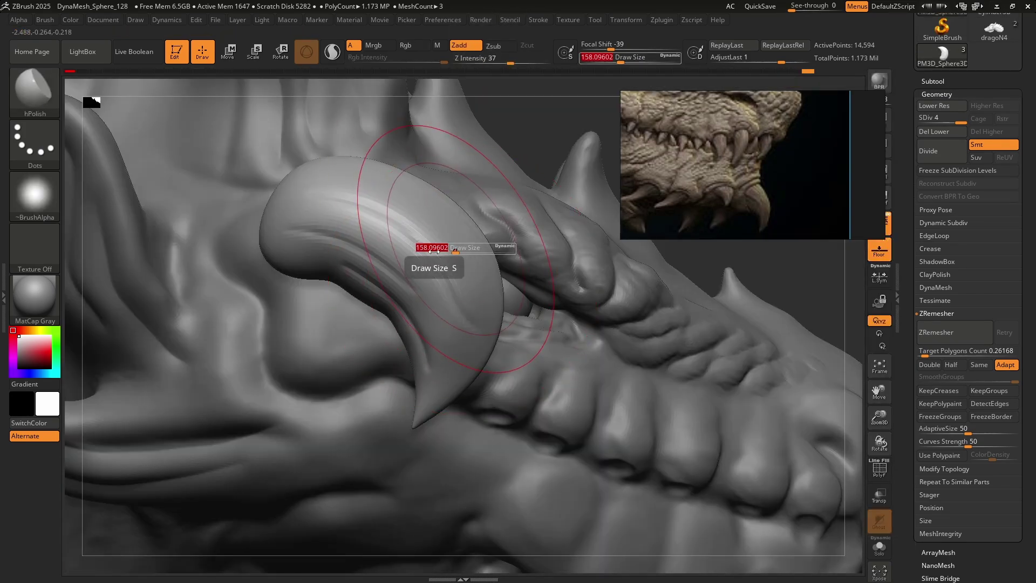
{"action": "key", "text": "s"}
{"action": "left_click_drag", "start_coordinate": [455, 241], "coordinate": [441, 241]}
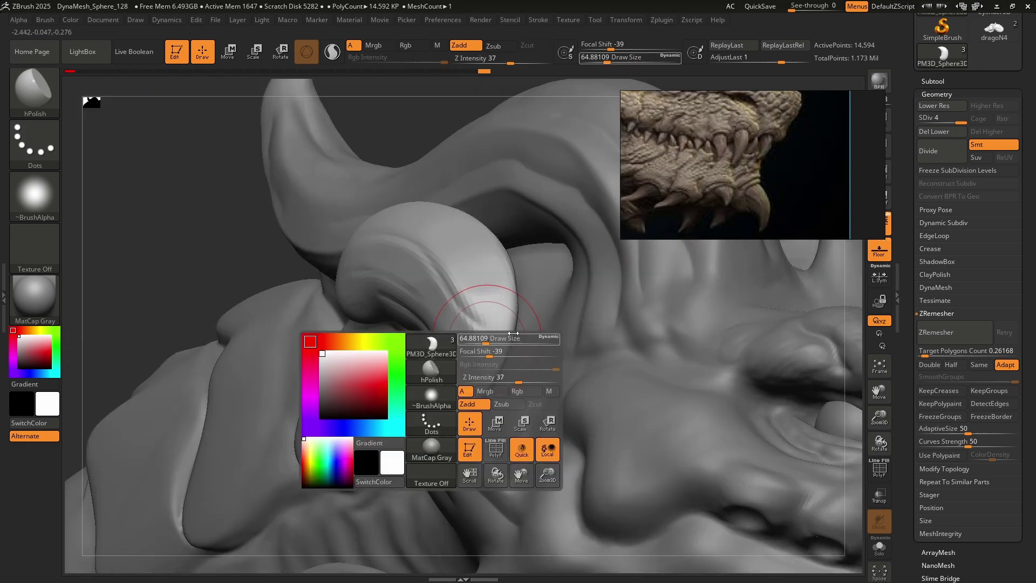
{"action": "key", "text": "space"}
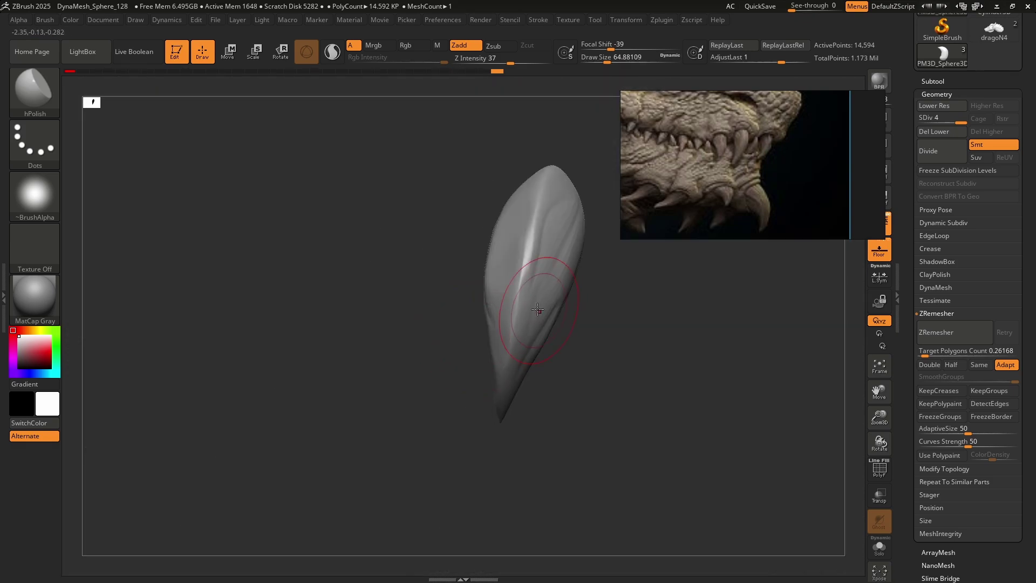
{"action": "right_click", "coordinate": [528, 315]}
{"action": "mouse_move", "coordinate": [581, 233]}
{"action": "right_mouse_down", "text": "alt"}
{"action": "mouse_move", "coordinate": [488, 358]}
{"action": "mouse_move", "coordinate": [494, 284]}
{"action": "right_mouse_up", "text": "alt"}
{"action": "right_click_drag", "start_coordinate": [523, 356], "coordinate": [474, 409]}
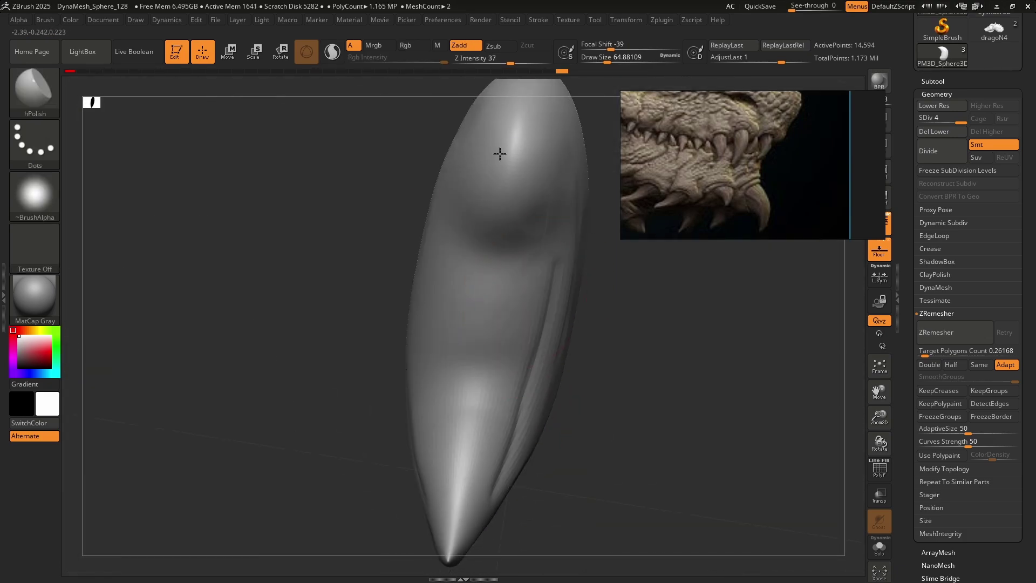
{"action": "mouse_move", "coordinate": [504, 144]}
{"action": "left_mouse_down"}
{"action": "mouse_move", "coordinate": [482, 331]}
{"action": "mouse_move", "coordinate": [462, 399]}
{"action": "mouse_move", "coordinate": [471, 414]}
{"action": "left_mouse_up"}
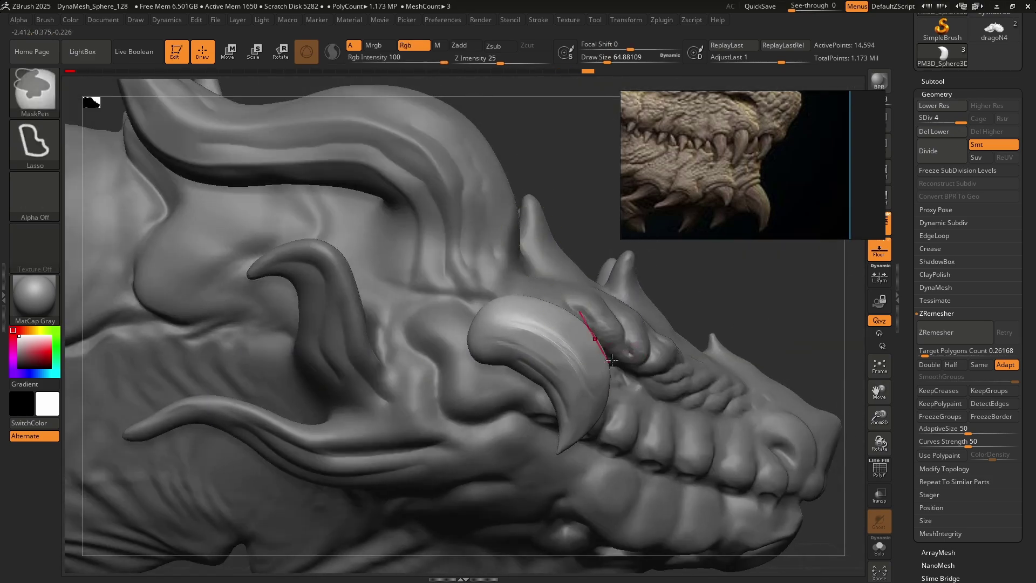
Isolate the claw subtool so that it is shown without the dragon head.
{"action": "left_click_drag", "start_coordinate": [572, 302], "coordinate": [532, 271]}
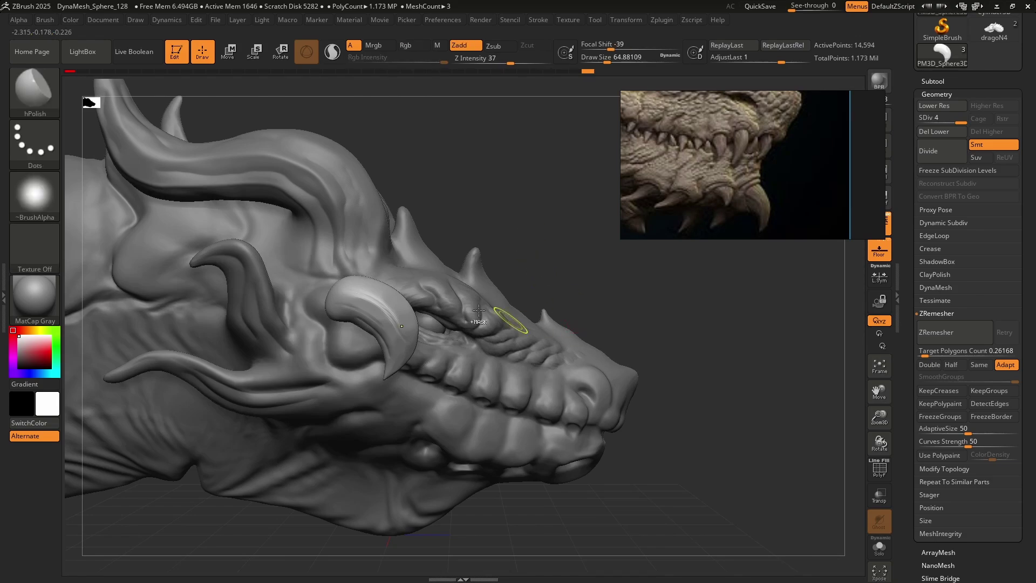
{"action": "key", "text": "w"}
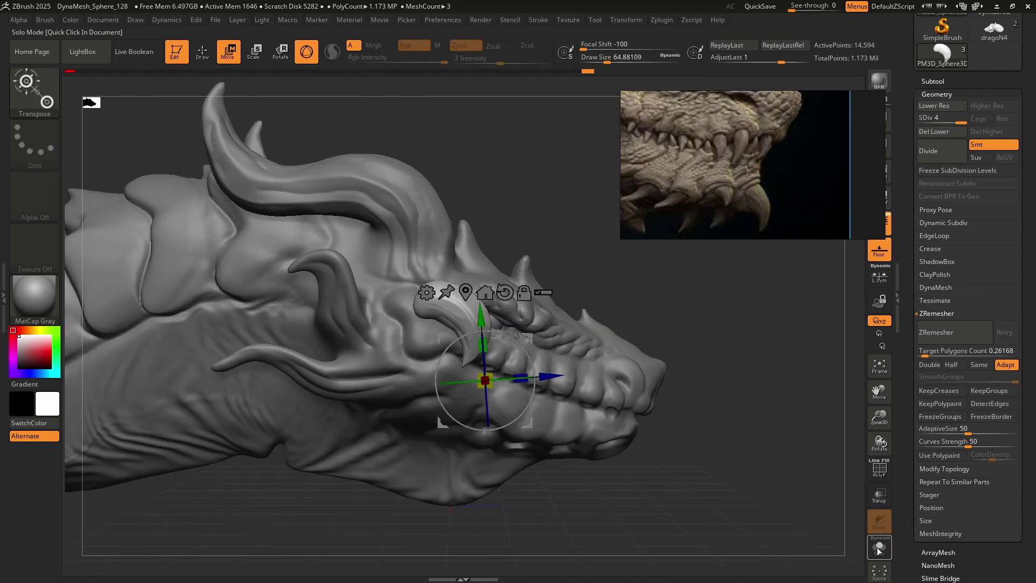
{"action": "left_click", "coordinate": [877, 549]}
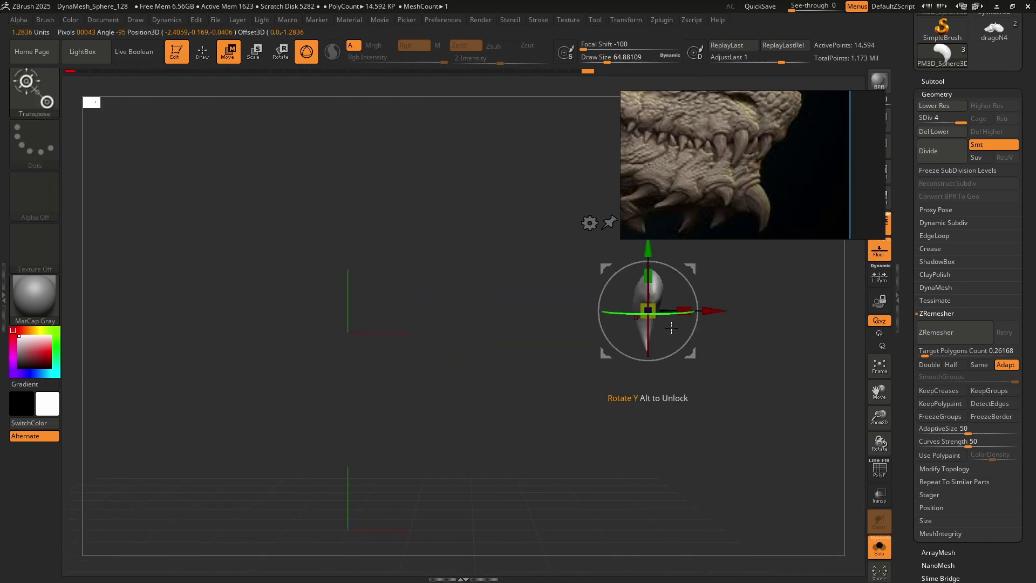
{"action": "right_click_drag", "start_coordinate": [671, 327], "coordinate": [449, 368]}
{"action": "right_click_drag", "start_coordinate": [551, 380], "coordinate": [585, 343], "text": "alt"}
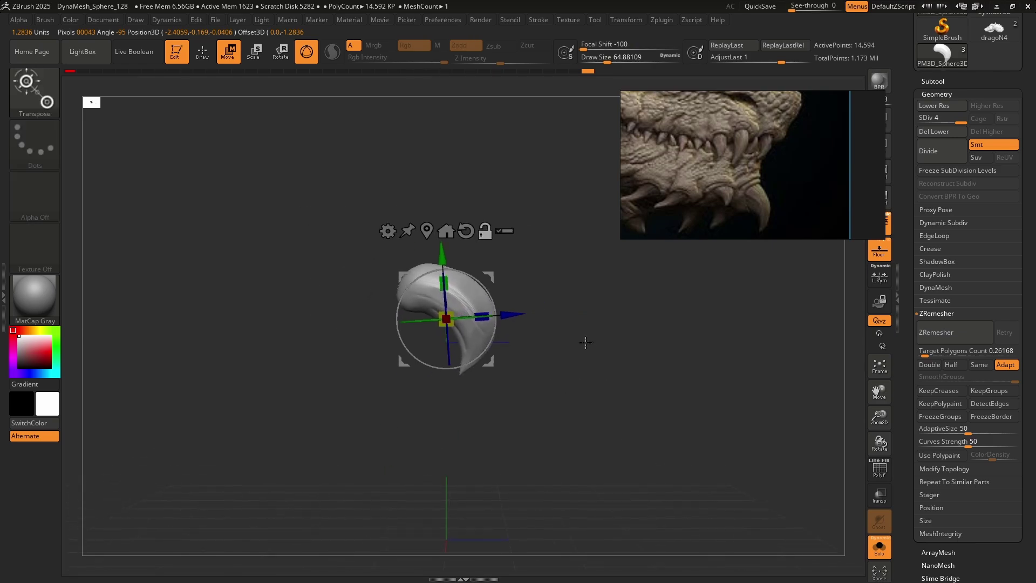
Face the claw's outer ridge toward the view and create a new InsertMesh brush from it.
{"action": "left_click", "coordinate": [204, 55]}
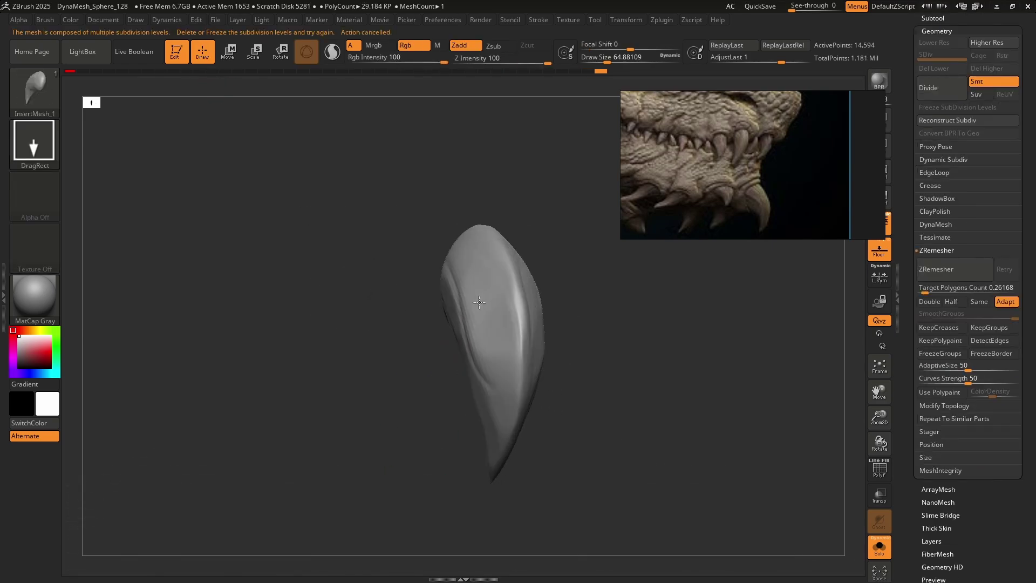
{"action": "right_click_drag", "start_coordinate": [479, 301], "coordinate": [503, 304]}
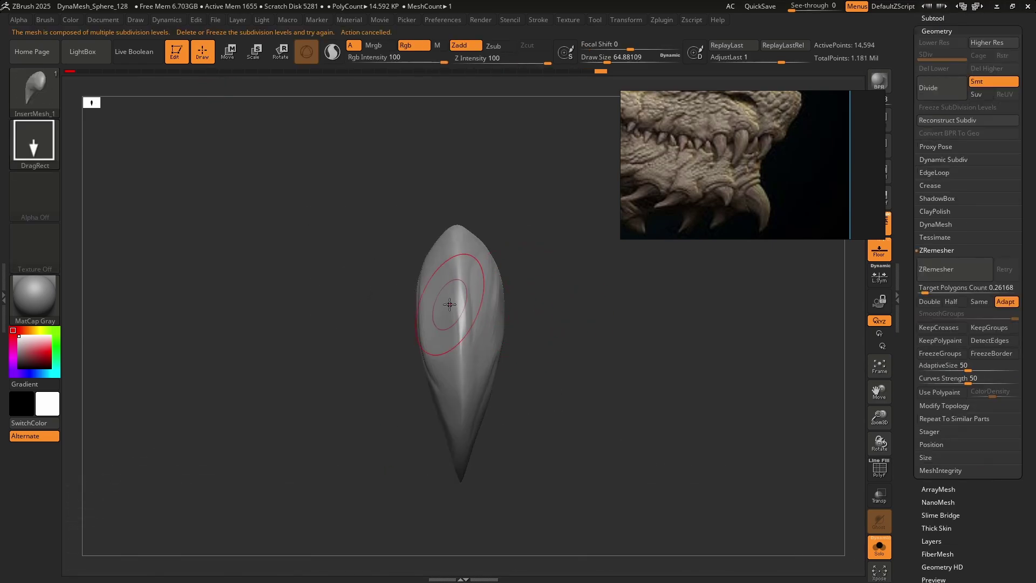
{"action": "left_click", "coordinate": [41, 98]}
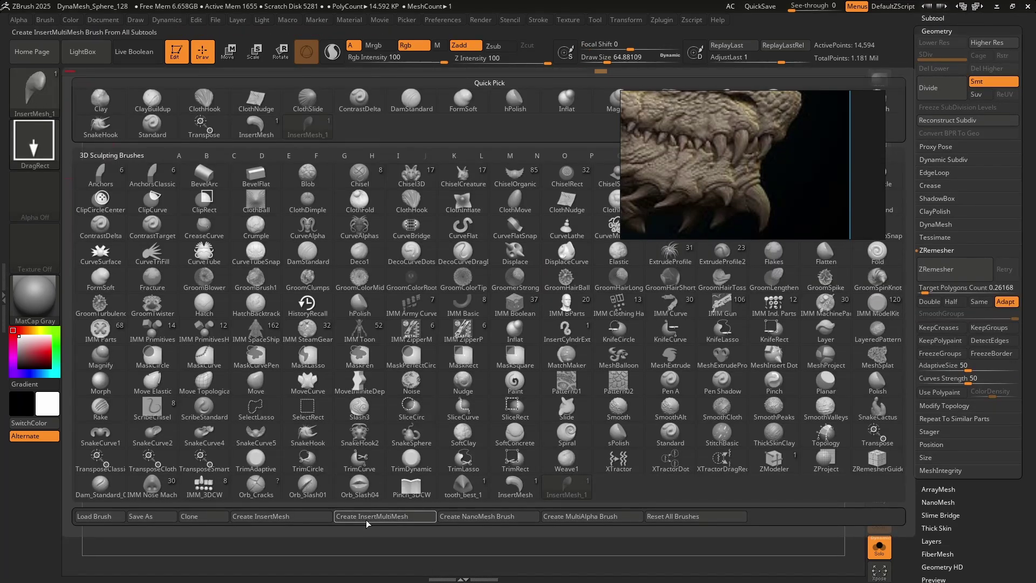
{"action": "left_click", "coordinate": [302, 516]}
{"action": "left_click", "coordinate": [569, 360]}
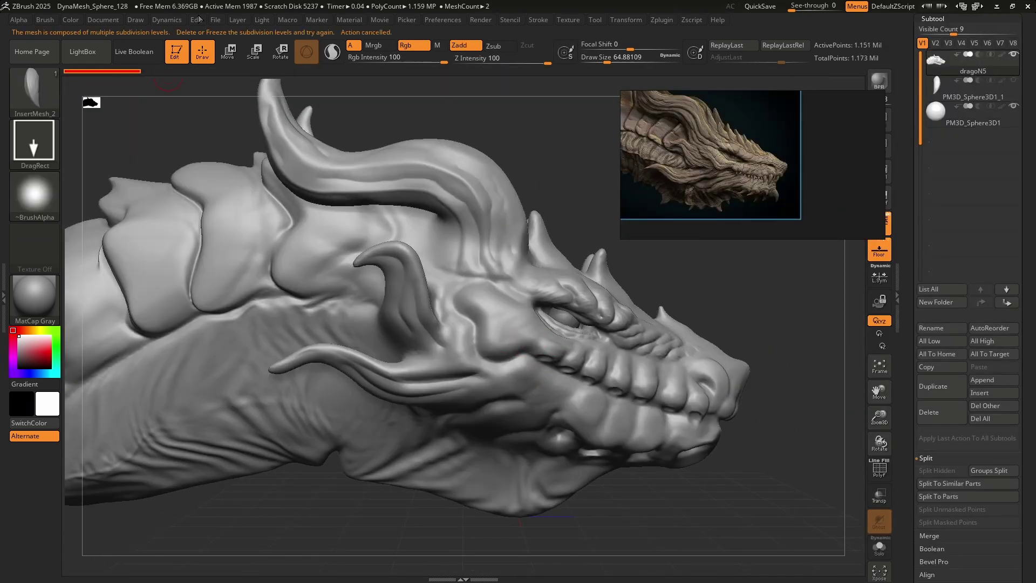
Make the eyeball sphere subtool PM3D_Sphere3D1 active as the mesh that receives the inserted claws.
{"action": "left_click", "coordinate": [941, 120]}
{"action": "scroll", "coordinate": [571, 321], "scroll_direction": "up", "scroll_amount": 3}
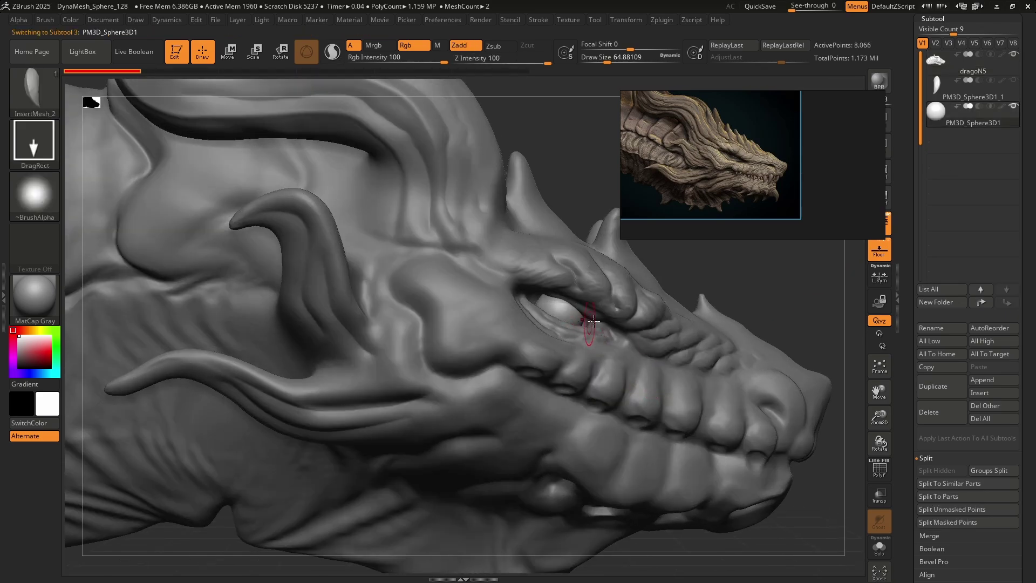
{"action": "right_click_drag", "start_coordinate": [606, 312], "coordinate": [668, 308], "text": "ctrl"}
{"action": "mouse_move", "coordinate": [668, 309]}
{"action": "right_mouse_down", "text": "alt"}
{"action": "mouse_move", "coordinate": [507, 247]}
{"action": "mouse_move", "coordinate": [509, 237]}
{"action": "right_mouse_up", "text": "alt"}
Try placing several claws along the dragon's jaws with the new insert brush, and undo the placements.
{"action": "left_click_drag", "start_coordinate": [504, 404], "coordinate": [499, 425]}
{"action": "mouse_move", "coordinate": [588, 348]}
{"action": "left_mouse_down"}
{"action": "mouse_move", "coordinate": [659, 394]}
{"action": "mouse_move", "coordinate": [743, 393]}
{"action": "left_mouse_up"}
{"action": "left_click_drag", "start_coordinate": [747, 380], "coordinate": [791, 434]}
{"action": "left_click_drag", "start_coordinate": [685, 475], "coordinate": [712, 484]}
{"action": "key", "text": "ctrl+z"}
{"action": "key", "text": "ctrl+z"}
{"action": "key", "text": "ctrl+z"}
{"action": "key", "text": "ctrl+z"}
{"action": "key", "text": "ctrl+z"}
{"action": "key", "text": "ctrl+z"}
{"action": "key", "text": "ctrl+z"}
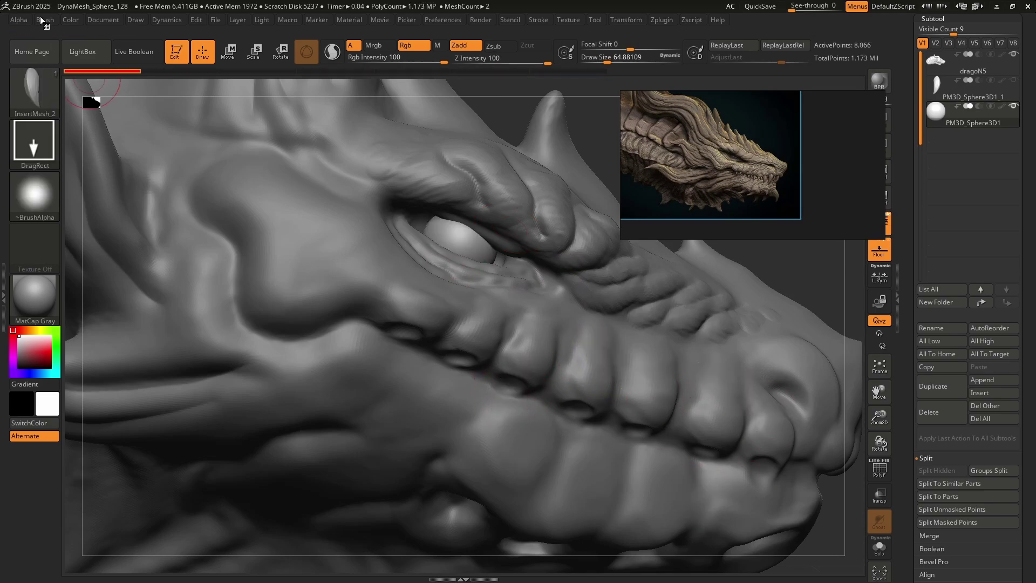
Tune the insert brush's Imbed depth around 21, checking it with trial claw placements on the jaw that are undone.
{"action": "left_click", "coordinate": [45, 20]}
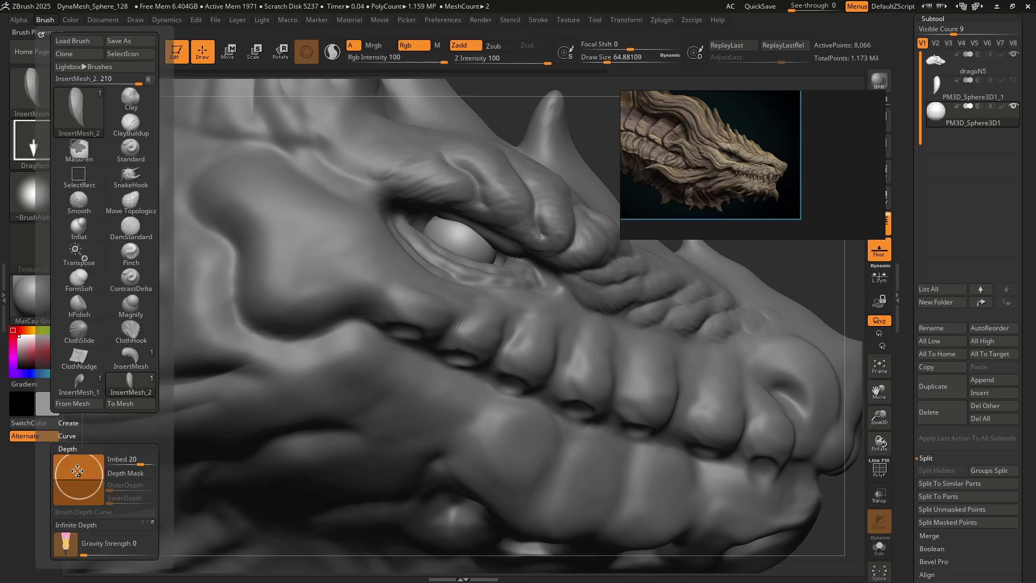
{"action": "left_click_drag", "start_coordinate": [542, 312], "coordinate": [539, 366]}
{"action": "key", "text": "ctrl+z"}
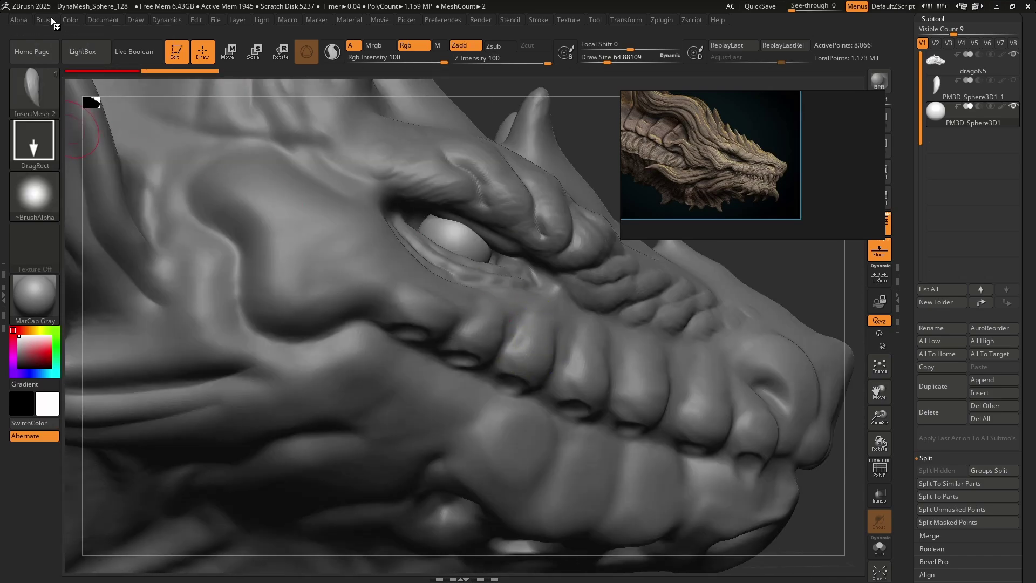
{"action": "left_click", "coordinate": [50, 18]}
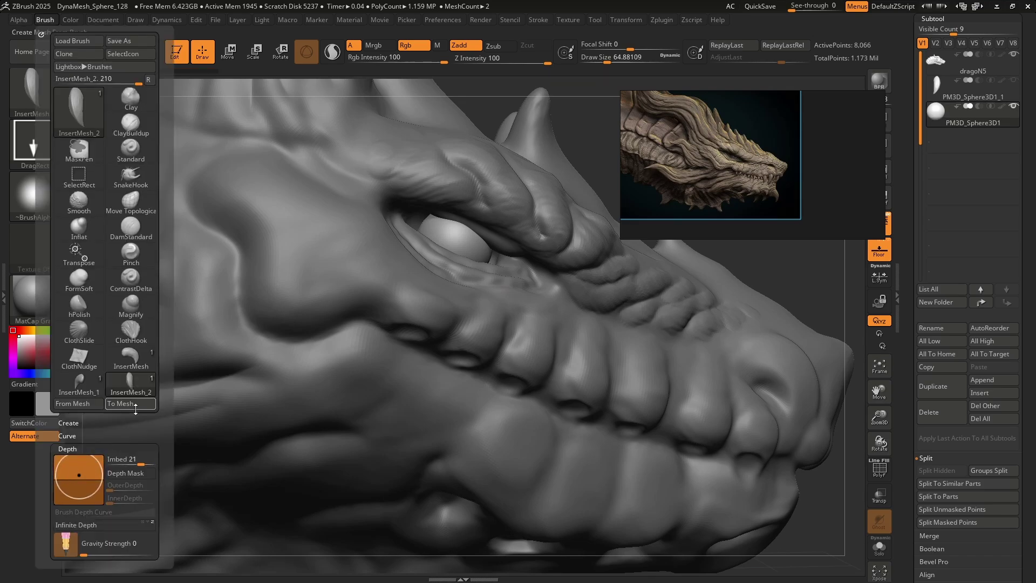
{"action": "left_click_drag", "start_coordinate": [577, 391], "coordinate": [586, 419]}
{"action": "mouse_move", "coordinate": [639, 424]}
{"action": "right_mouse_down"}
{"action": "mouse_move", "coordinate": [671, 407]}
{"action": "mouse_move", "coordinate": [691, 459]}
{"action": "mouse_move", "coordinate": [545, 377]}
{"action": "mouse_move", "coordinate": [612, 304]}
{"action": "mouse_move", "coordinate": [532, 319]}
{"action": "mouse_move", "coordinate": [450, 280]}
{"action": "right_mouse_up"}
{"action": "key", "text": "ctrl+z"}
Insert a claw into the frontmost socket under the lower jaw and fit it with the gizmo from several angles.
{"action": "left_click_drag", "start_coordinate": [446, 291], "coordinate": [455, 371]}
{"action": "key", "text": "w"}
{"action": "mouse_move", "coordinate": [458, 302]}
{"action": "right_mouse_down"}
{"action": "mouse_move", "coordinate": [420, 236]}
{"action": "mouse_move", "coordinate": [490, 223]}
{"action": "right_mouse_up"}
{"action": "left_click_drag", "start_coordinate": [456, 206], "coordinate": [446, 239]}
{"action": "right_click_drag", "start_coordinate": [513, 246], "coordinate": [452, 262]}
{"action": "left_click_drag", "start_coordinate": [441, 285], "coordinate": [450, 254]}
{"action": "right_click_drag", "start_coordinate": [433, 245], "coordinate": [529, 265]}
Insert a second claw in the next lower-jaw socket and move and tilt it so it curves outward.
{"action": "key", "text": "q"}
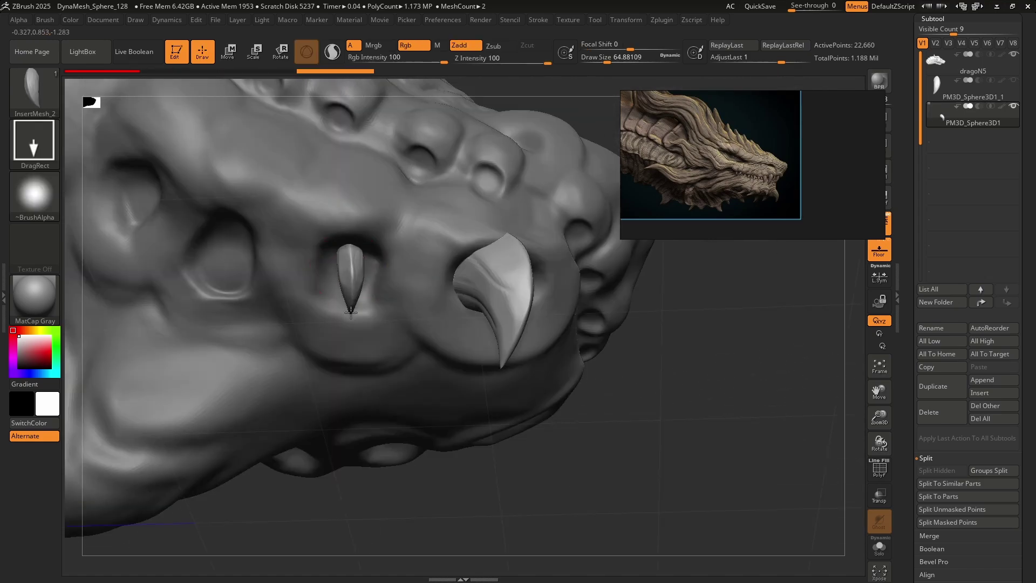
{"action": "left_click_drag", "start_coordinate": [349, 334], "coordinate": [353, 353]}
{"action": "key", "text": "e"}
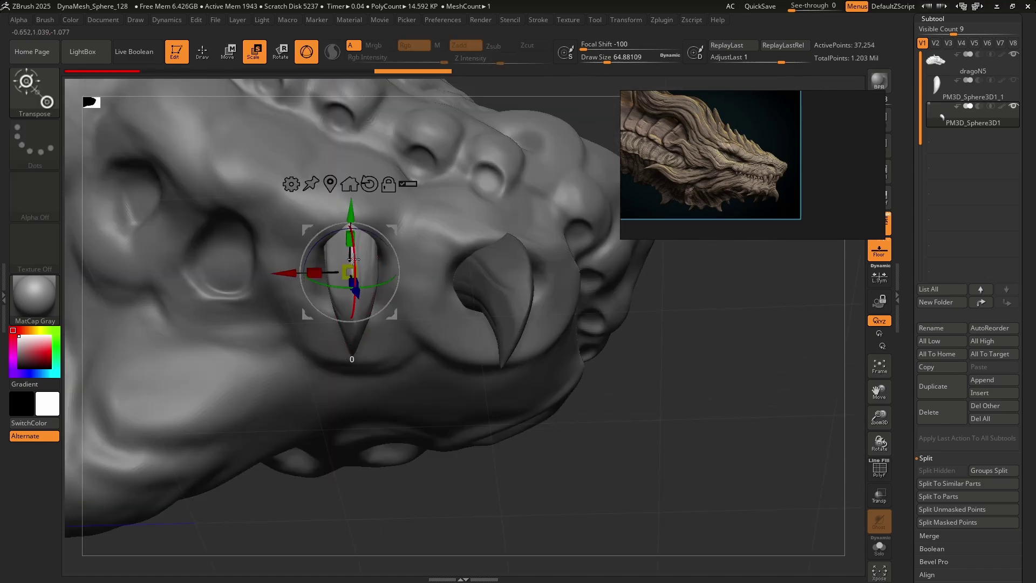
{"action": "left_click_drag", "start_coordinate": [396, 220], "coordinate": [398, 268]}
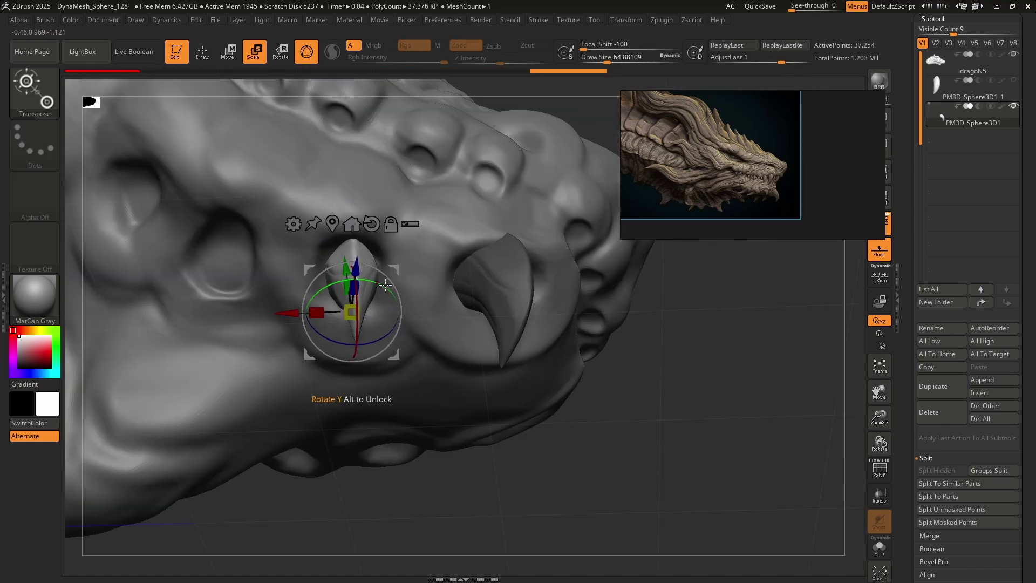
{"action": "right_click_drag", "start_coordinate": [421, 269], "coordinate": [564, 345]}
Insert a third claw in the following lower-jaw socket and shift it down into place.
{"action": "key", "text": "q"}
{"action": "mouse_move", "coordinate": [484, 330]}
{"action": "right_mouse_down", "text": "ctrl"}
{"action": "mouse_move", "coordinate": [458, 372]}
{"action": "mouse_move", "coordinate": [496, 345]}
{"action": "right_mouse_up", "text": "ctrl"}
{"action": "left_click_drag", "start_coordinate": [445, 320], "coordinate": [438, 383]}
{"action": "left_click", "coordinate": [461, 291], "text": "alt"}
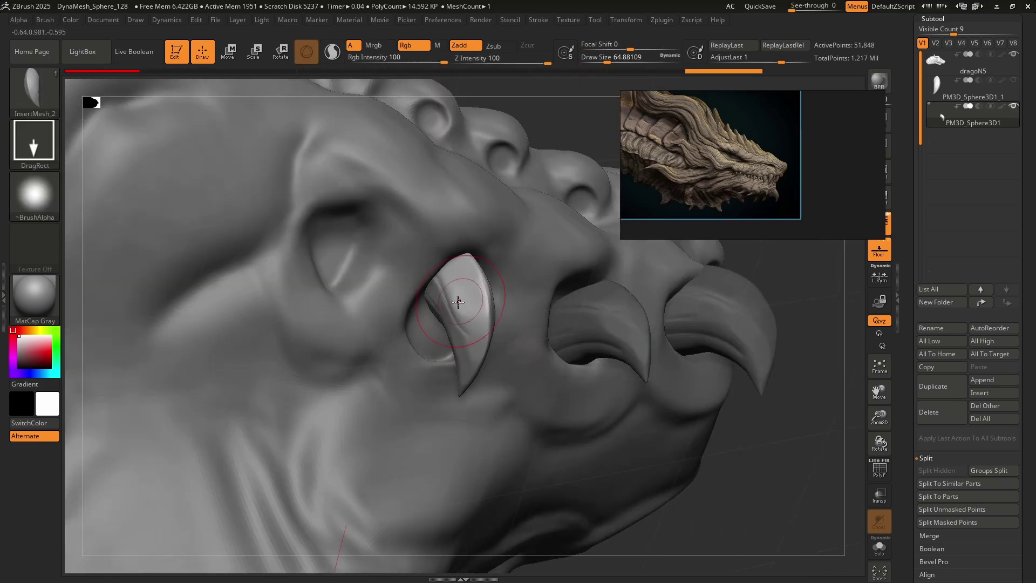
{"action": "key", "text": "w"}
{"action": "left_click_drag", "start_coordinate": [442, 248], "coordinate": [443, 281]}
Insert a fourth claw in the rearmost lower-jaw socket and move and rotate it to seat its base.
{"action": "key", "text": "q"}
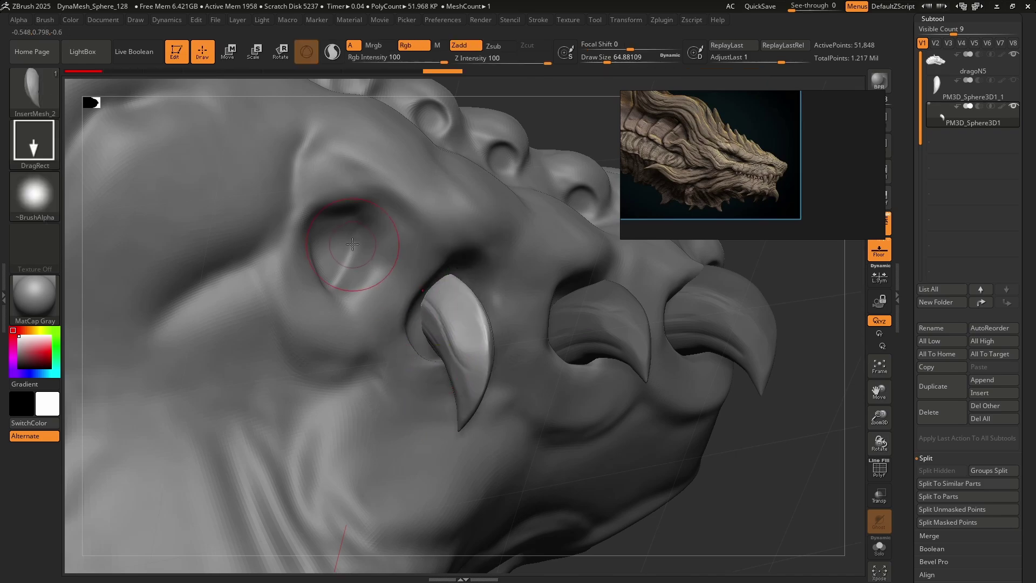
{"action": "left_click", "coordinate": [333, 323], "text": "alt"}
{"action": "key", "text": "w"}
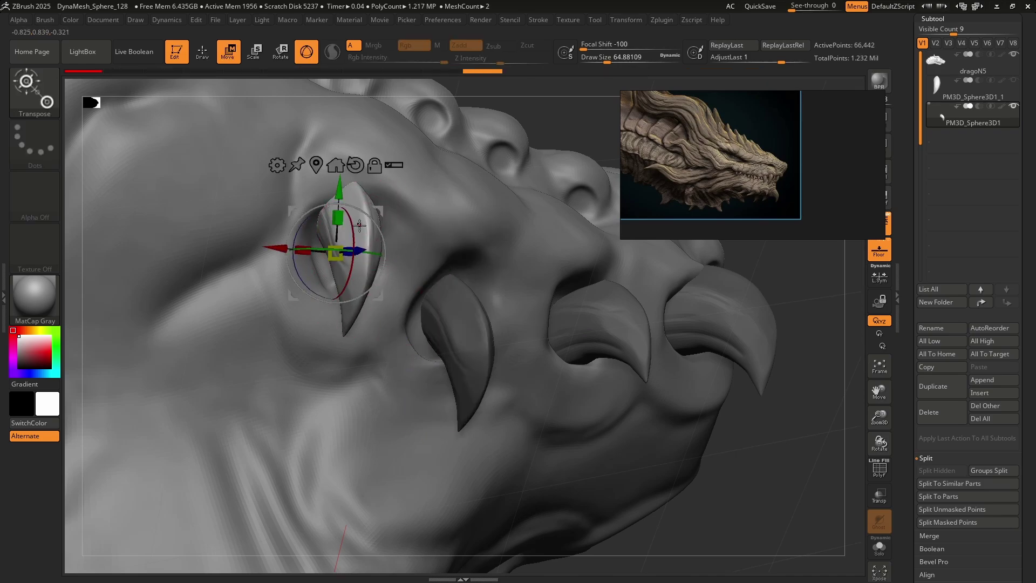
{"action": "left_click_drag", "start_coordinate": [380, 208], "coordinate": [374, 235]}
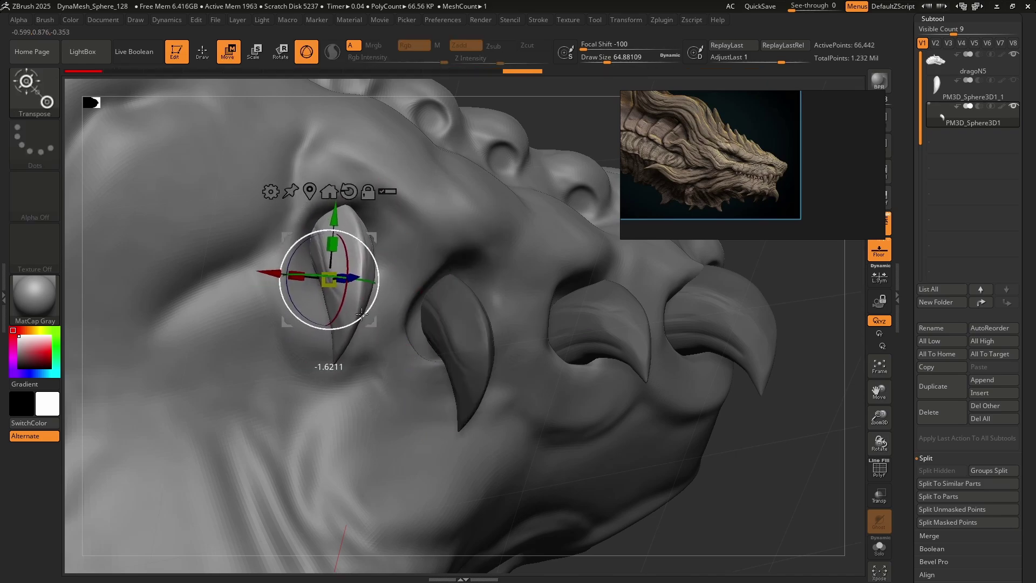
{"action": "right_click_drag", "start_coordinate": [381, 253], "coordinate": [339, 229]}
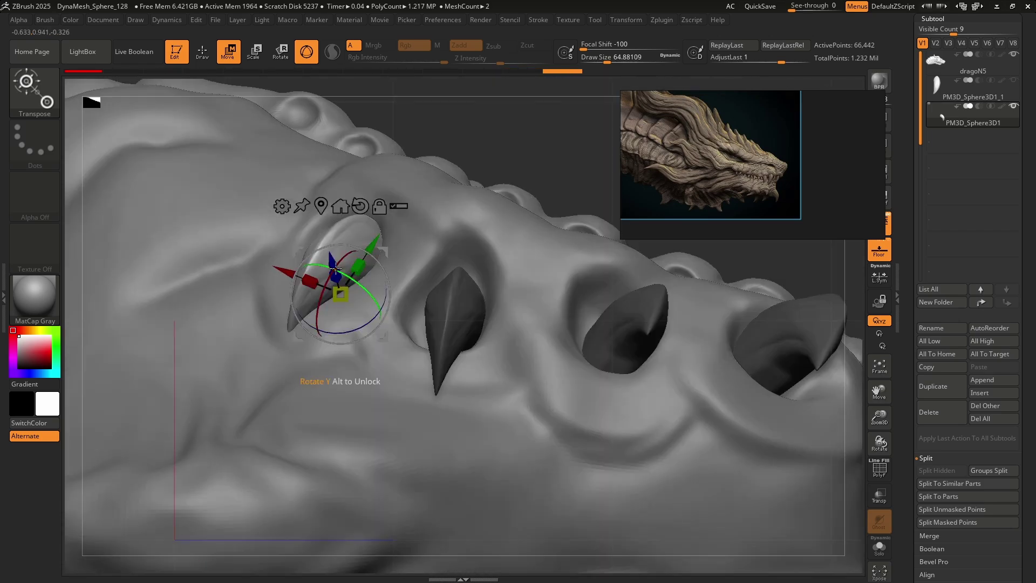
{"action": "left_click_drag", "start_coordinate": [383, 250], "coordinate": [366, 267]}
{"action": "right_click_drag", "start_coordinate": [389, 259], "coordinate": [581, 315]}
Insert a claw in the front socket of the upper lip, below the nostril, and adjust its placement with the gizmo.
{"action": "key", "text": "q"}
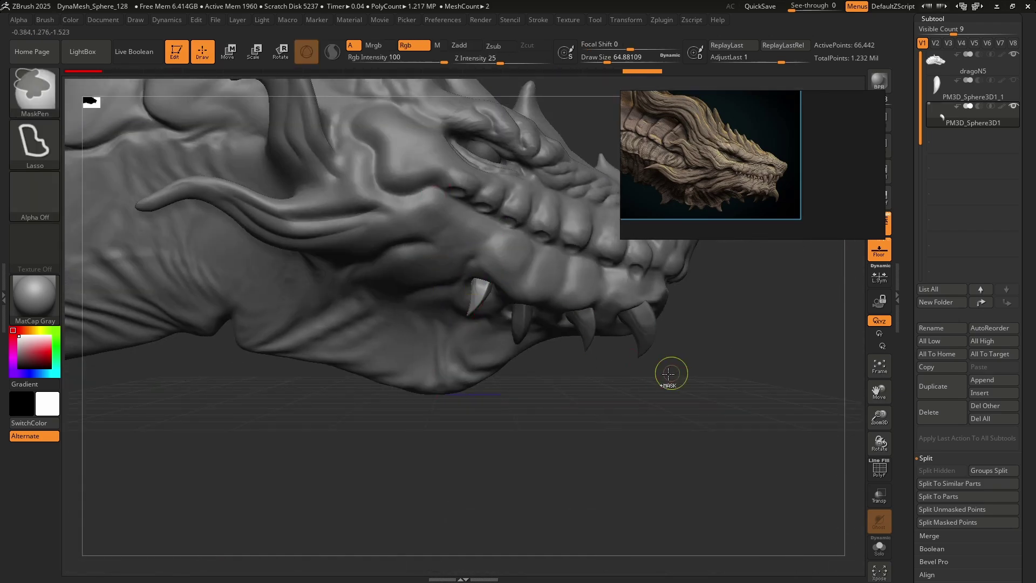
{"action": "mouse_move", "coordinate": [661, 370]}
{"action": "right_mouse_down", "text": "ctrl"}
{"action": "mouse_move", "coordinate": [638, 345]}
{"action": "mouse_move", "coordinate": [487, 382]}
{"action": "mouse_move", "coordinate": [545, 364]}
{"action": "right_mouse_up", "text": "ctrl"}
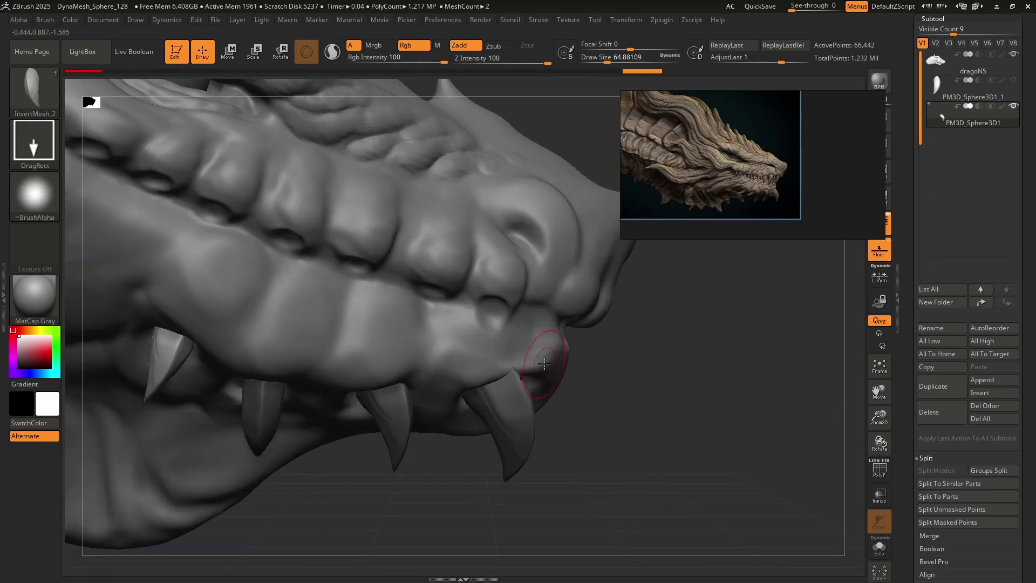
{"action": "right_click_drag", "start_coordinate": [614, 361], "coordinate": [458, 385]}
{"action": "left_click_drag", "start_coordinate": [629, 378], "coordinate": [613, 335]}
{"action": "key", "text": "e"}
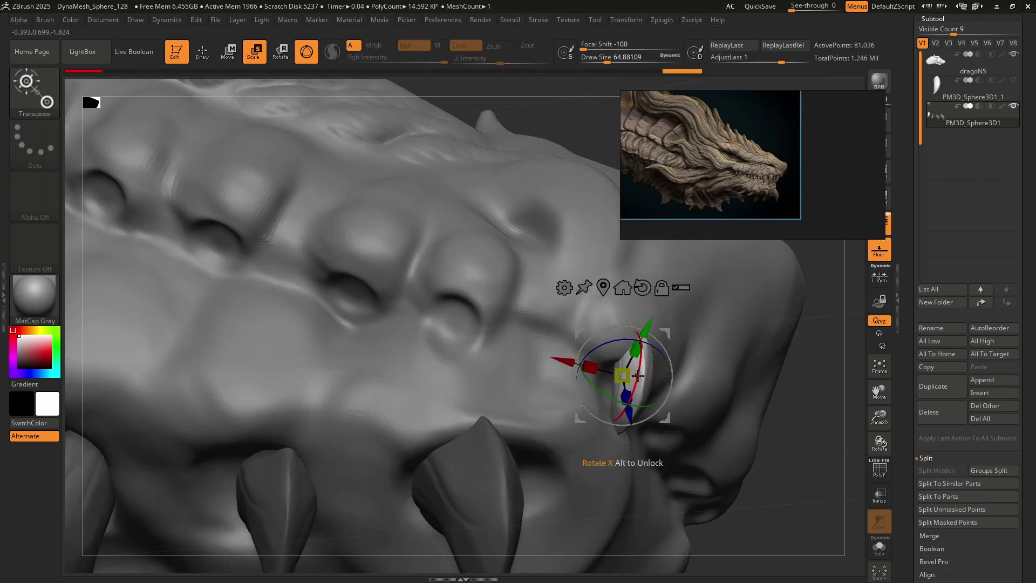
{"action": "left_click_drag", "start_coordinate": [639, 376], "coordinate": [661, 365]}
{"action": "key", "text": "q"}
{"action": "key", "text": "e"}
Insert a claw in the second upper-lip socket and rotate and move it so it curves outward from the lip.
{"action": "key", "text": "q"}
{"action": "left_click_drag", "start_coordinate": [449, 370], "coordinate": [439, 405]}
{"action": "key", "text": "w"}
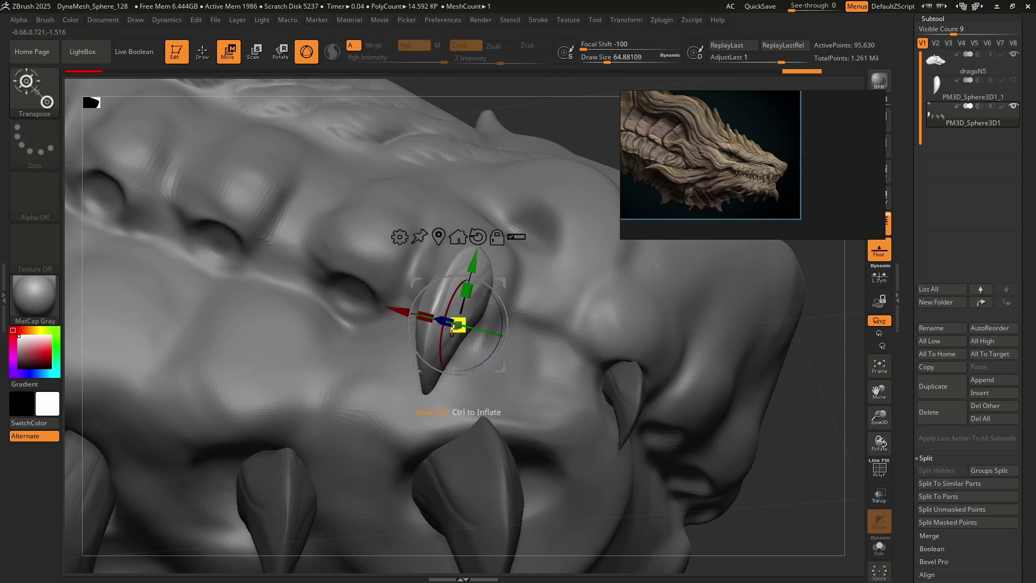
{"action": "left_click_drag", "start_coordinate": [448, 298], "coordinate": [491, 311]}
{"action": "right_click_drag", "start_coordinate": [491, 311], "coordinate": [525, 333]}
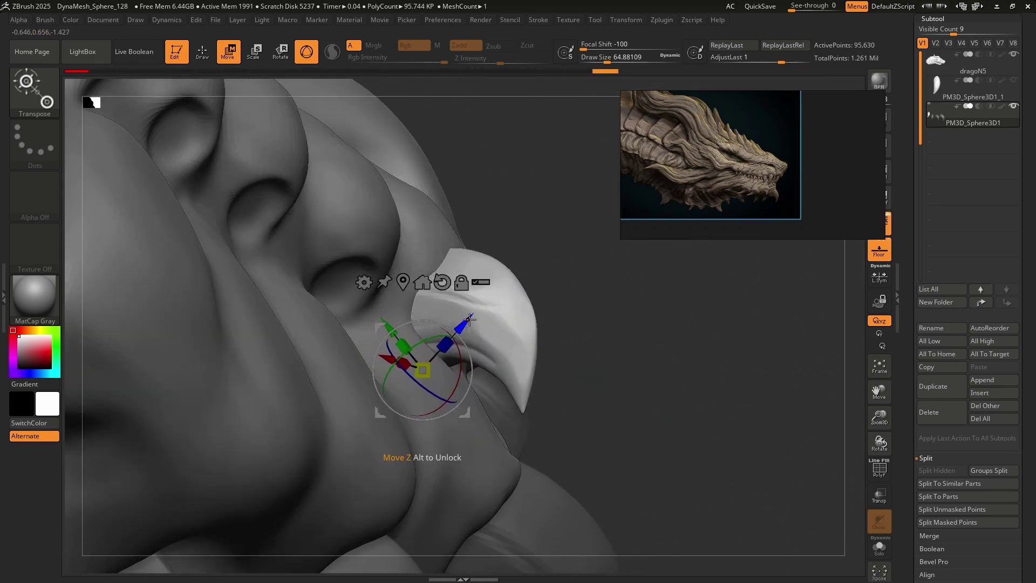
{"action": "left_click_drag", "start_coordinate": [468, 322], "coordinate": [457, 333]}
Insert a claw in the third upper-lip socket, turn it outward, and move it so its base sinks into the socket.
{"action": "key", "text": "q"}
{"action": "left_click_drag", "start_coordinate": [349, 286], "coordinate": [351, 380]}
{"action": "key", "text": "w"}
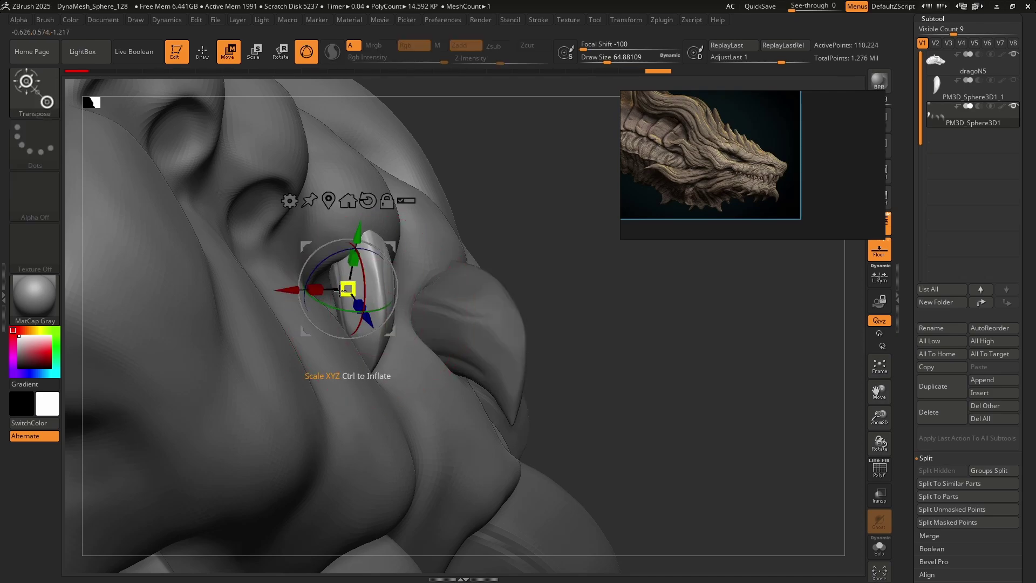
{"action": "left_click_drag", "start_coordinate": [319, 262], "coordinate": [314, 292]}
{"action": "left_click_drag", "start_coordinate": [351, 336], "coordinate": [332, 348]}
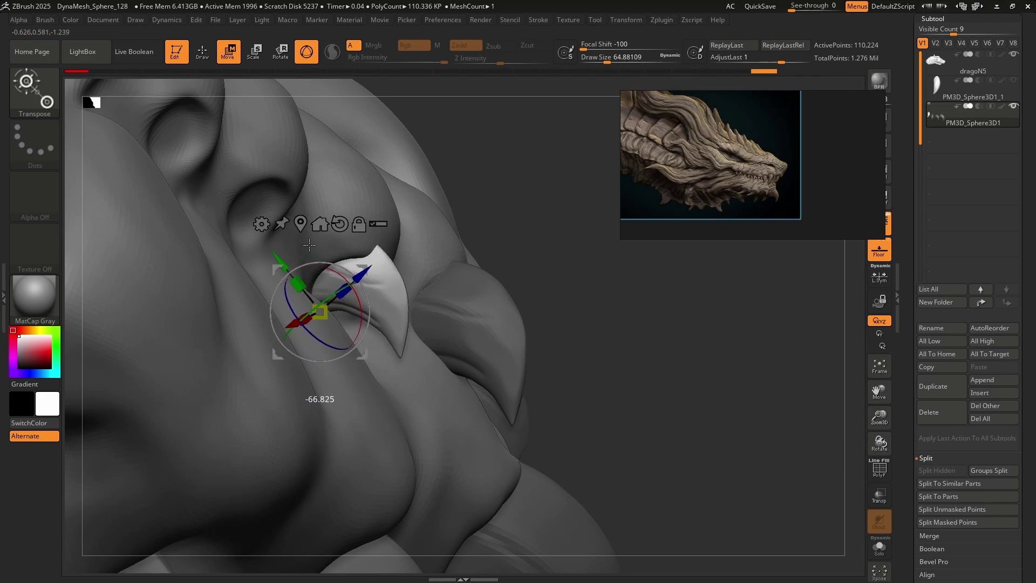
{"action": "left_click_drag", "start_coordinate": [320, 252], "coordinate": [336, 272]}
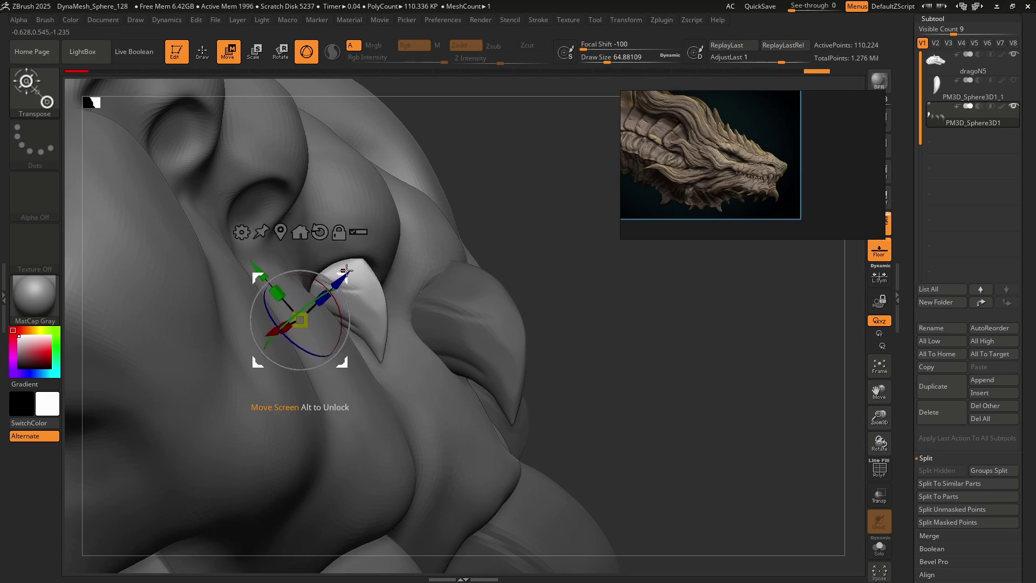
{"action": "key", "text": "q"}
{"action": "mouse_move", "coordinate": [532, 389]}
{"action": "right_mouse_down", "text": "ctrl"}
{"action": "mouse_move", "coordinate": [518, 335]}
{"action": "mouse_move", "coordinate": [569, 372]}
{"action": "mouse_move", "coordinate": [564, 382]}
{"action": "right_mouse_up", "text": "ctrl"}
{"action": "key", "text": "e"}
{"action": "left_click_drag", "start_coordinate": [503, 412], "coordinate": [477, 424]}
Insert a claw in the fourth upper-lip socket, rotate and shift it into the hole, and widen it.
{"action": "key", "text": "q"}
{"action": "mouse_move", "coordinate": [352, 337]}
{"action": "right_mouse_down"}
{"action": "mouse_move", "coordinate": [358, 271]}
{"action": "mouse_move", "coordinate": [445, 310]}
{"action": "right_mouse_up"}
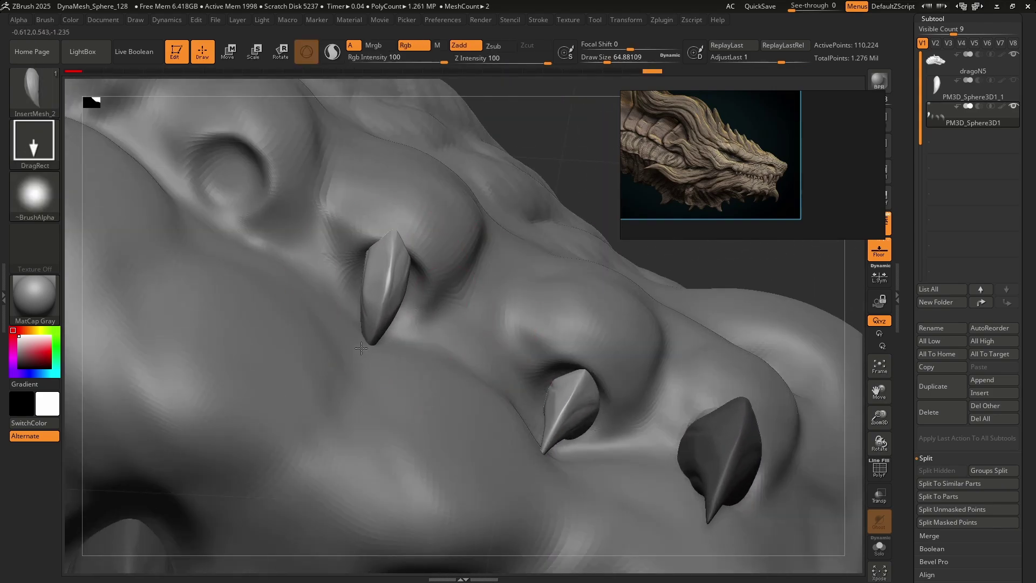
{"action": "key", "text": "e"}
{"action": "left_click", "coordinate": [389, 278], "text": "ctrl"}
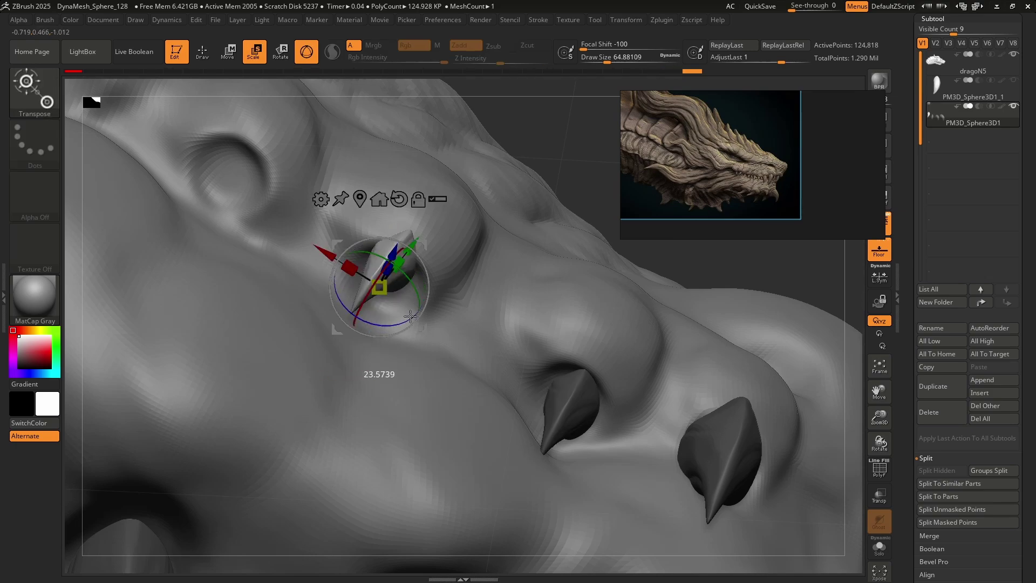
{"action": "left_click_drag", "start_coordinate": [367, 272], "coordinate": [358, 305]}
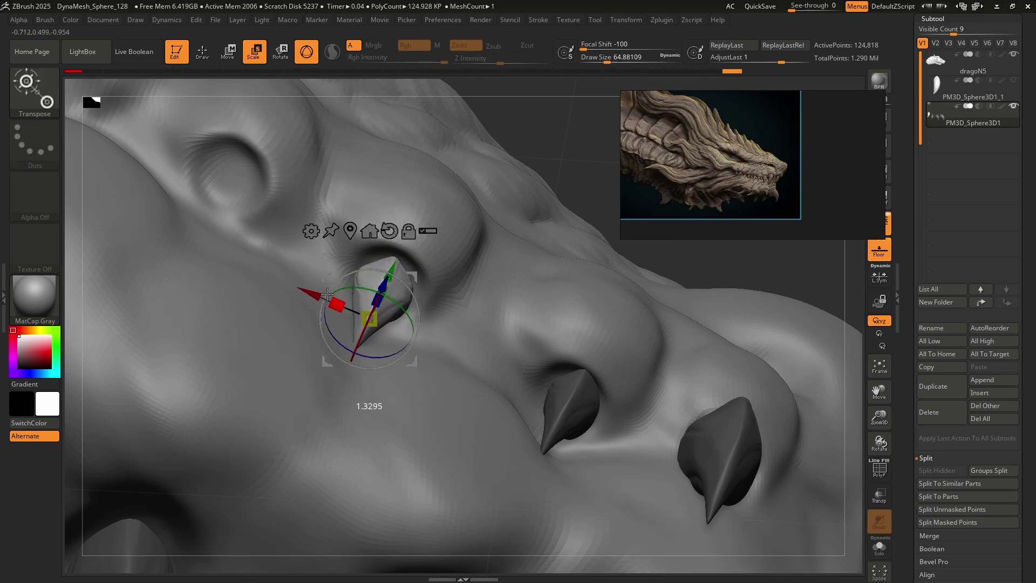
{"action": "left_click_drag", "start_coordinate": [414, 263], "coordinate": [422, 252]}
{"action": "right_click_drag", "start_coordinate": [422, 252], "coordinate": [446, 311]}
Insert a smaller claw in the fifth upper-lip socket and adjust its fit with the gizmo.
{"action": "key", "text": "q"}
{"action": "mouse_move", "coordinate": [360, 328]}
{"action": "right_mouse_down", "text": "ctrl"}
{"action": "mouse_move", "coordinate": [415, 285]}
{"action": "mouse_move", "coordinate": [396, 294]}
{"action": "mouse_move", "coordinate": [392, 275]}
{"action": "right_mouse_up", "text": "ctrl"}
{"action": "key", "text": "w"}
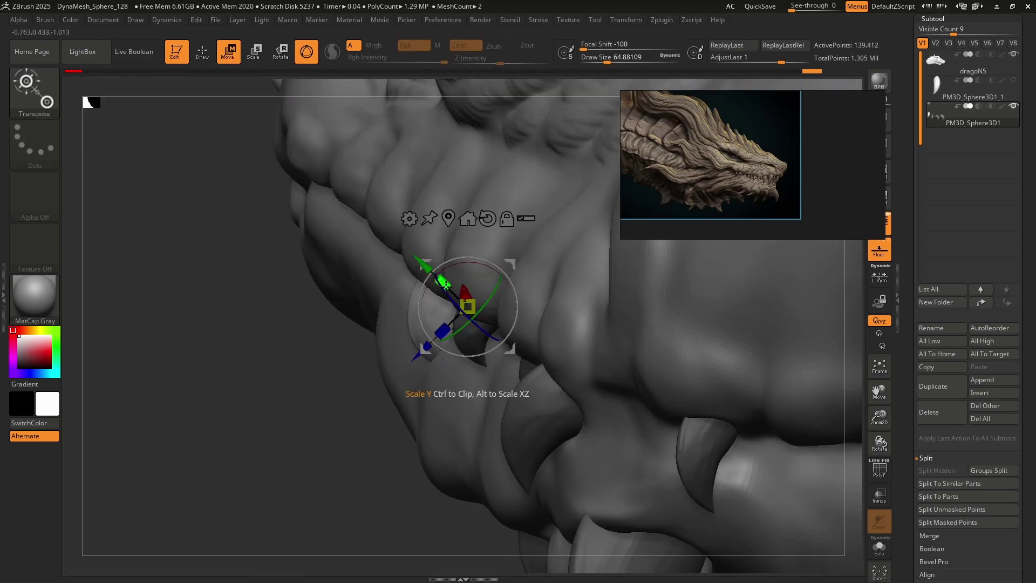
{"action": "left_click_drag", "start_coordinate": [526, 258], "coordinate": [527, 259]}
{"action": "right_click_drag", "start_coordinate": [366, 291], "coordinate": [618, 365]}
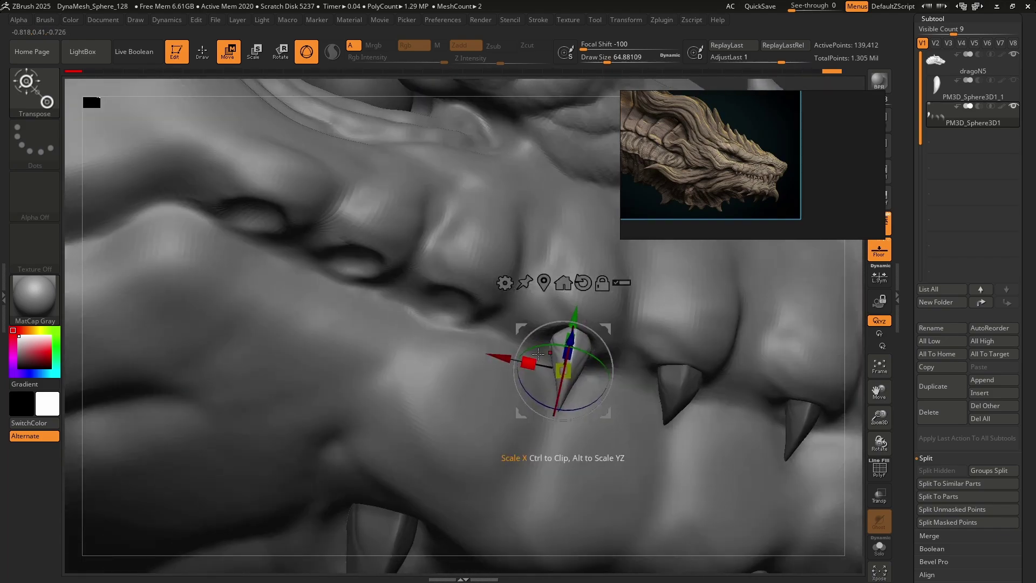
Insert a claw in the sixth upper-lip socket and rotate it with the gizmo so it curves outward.
{"action": "key", "text": "q"}
{"action": "left_click_drag", "start_coordinate": [449, 309], "coordinate": [432, 360]}
{"action": "key", "text": "w"}
{"action": "right_click_drag", "start_coordinate": [429, 338], "coordinate": [422, 275]}
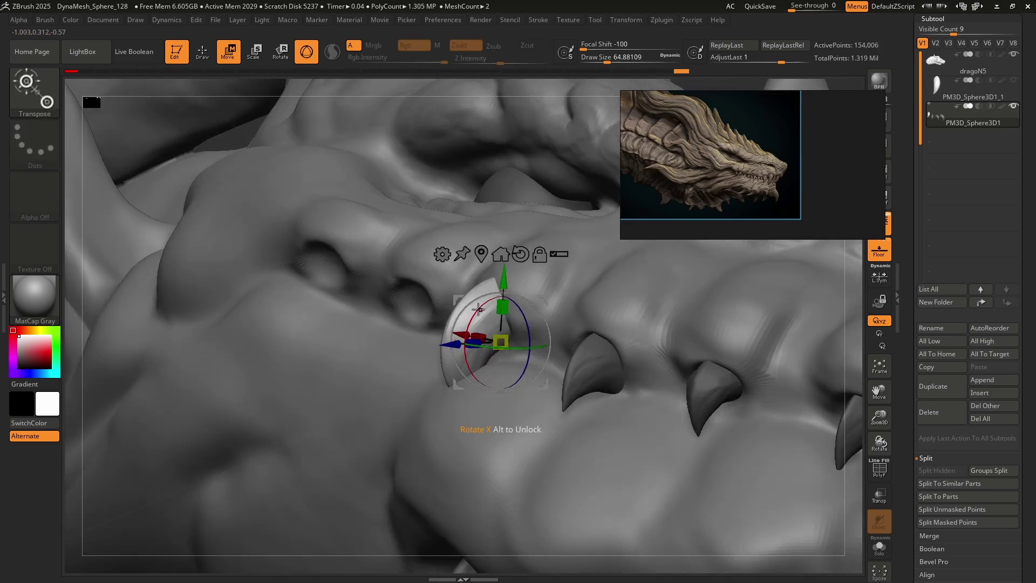
{"action": "left_click_drag", "start_coordinate": [475, 309], "coordinate": [543, 322]}
{"action": "right_click_drag", "start_coordinate": [542, 321], "coordinate": [390, 293]}
Insert a claw in the rearmost upper-lip socket and adjust its angle with the gizmo.
{"action": "key", "text": "q"}
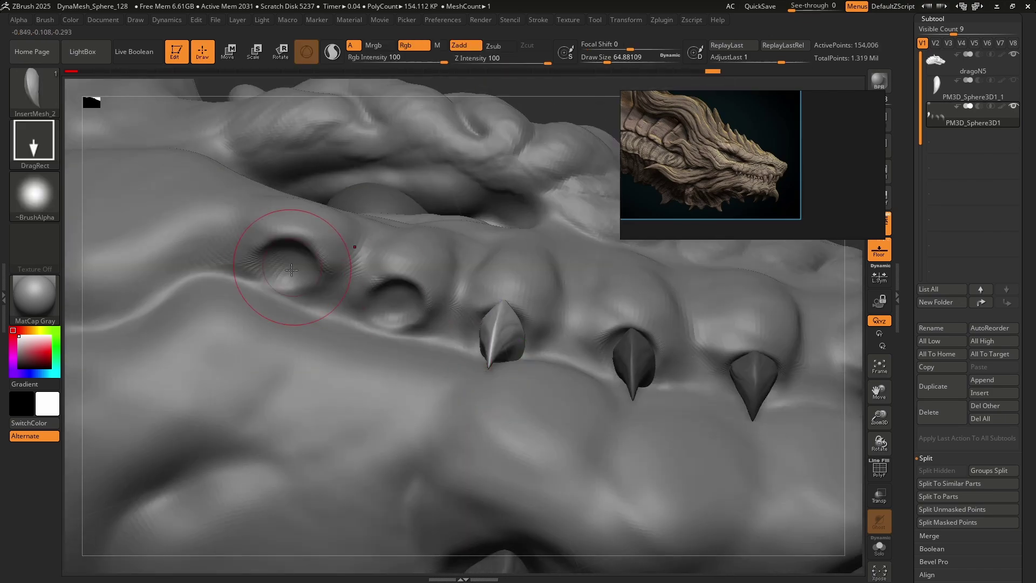
{"action": "left_click_drag", "start_coordinate": [285, 270], "coordinate": [308, 310]}
{"action": "right_click_drag", "start_coordinate": [308, 311], "coordinate": [223, 264]}
{"action": "key", "text": "w"}
{"action": "mouse_move", "coordinate": [279, 233]}
{"action": "left_mouse_down"}
{"action": "mouse_move", "coordinate": [286, 221]}
{"action": "mouse_move", "coordinate": [336, 218]}
{"action": "mouse_move", "coordinate": [364, 253]}
{"action": "left_mouse_up"}
{"action": "mouse_move", "coordinate": [480, 394]}
{"action": "right_mouse_down", "text": "ctrl"}
{"action": "mouse_move", "coordinate": [472, 346]}
{"action": "mouse_move", "coordinate": [566, 335]}
{"action": "mouse_move", "coordinate": [599, 318]}
{"action": "right_mouse_up", "text": "ctrl"}
{"action": "key", "text": "q"}
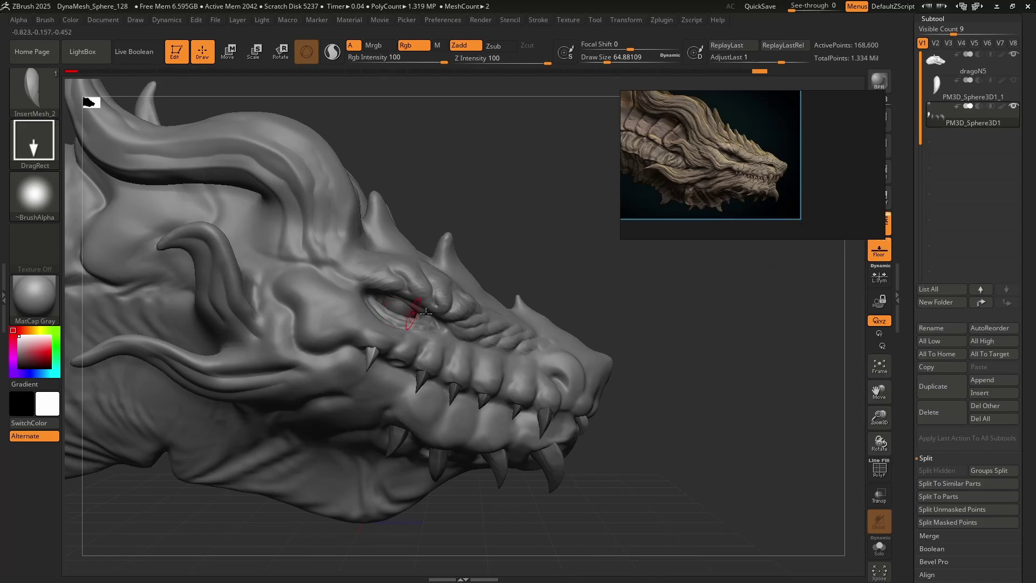
Split the claws from the base sphere by polygroups and make the claws the active subtool.
{"action": "left_click", "coordinate": [976, 473]}
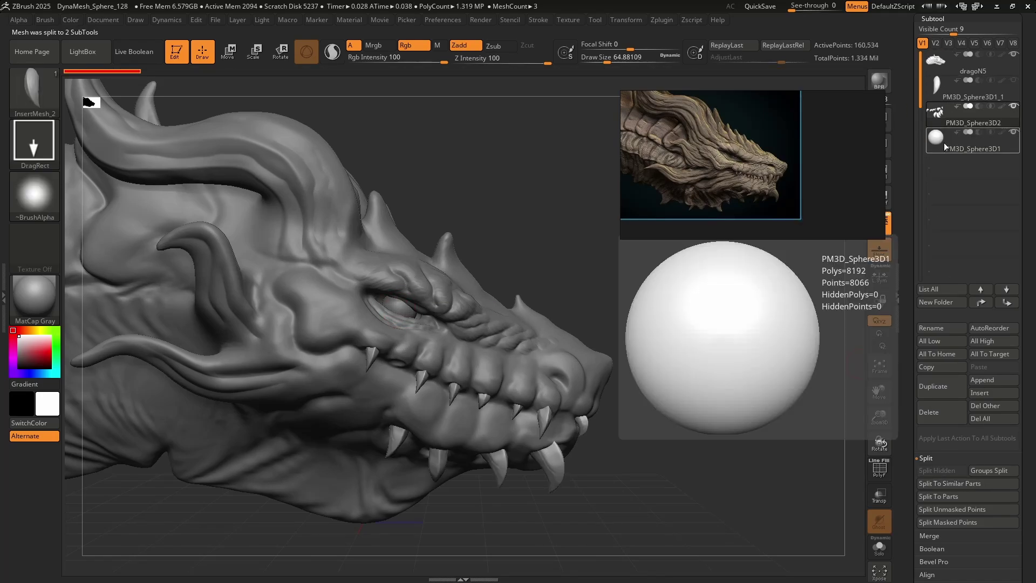
{"action": "left_click", "coordinate": [944, 144]}
{"action": "left_click", "coordinate": [938, 116]}
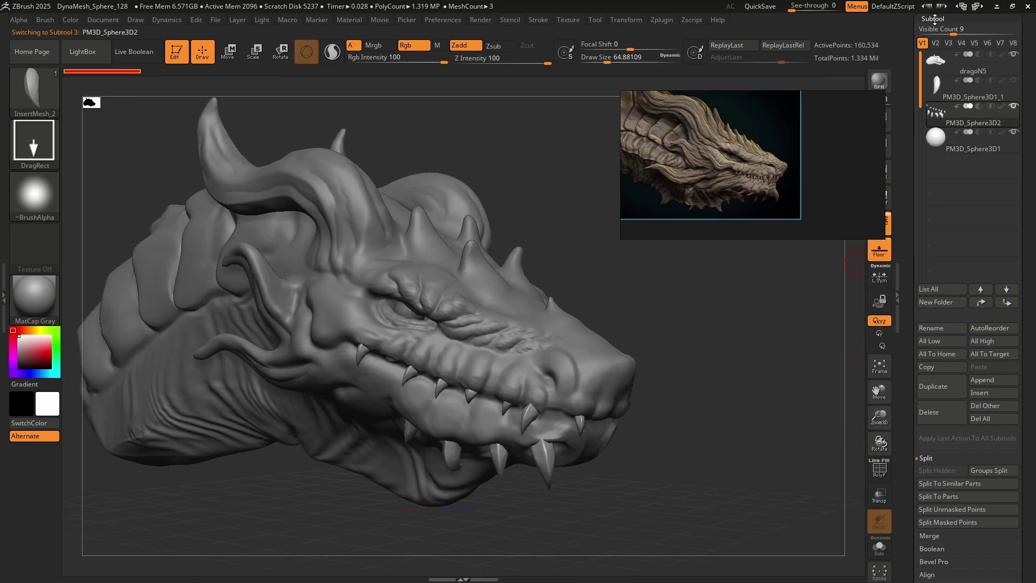
Mirror and weld the claws onto the opposite side of the jaws.
{"action": "left_click", "coordinate": [934, 20]}
{"action": "left_click", "coordinate": [937, 30]}
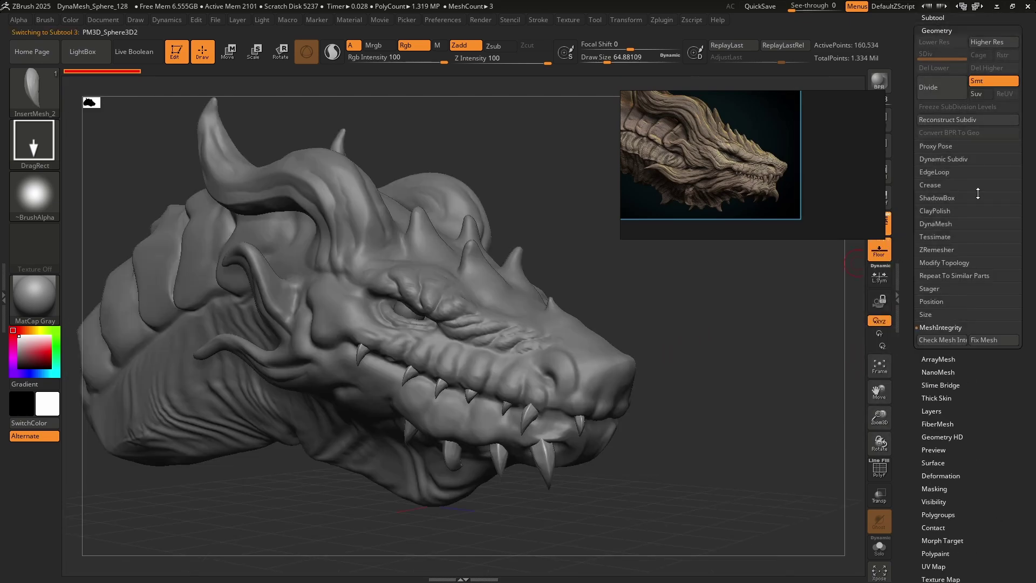
{"action": "left_click", "coordinate": [945, 263]}
{"action": "left_click", "coordinate": [943, 301]}
{"action": "left_click_drag", "start_coordinate": [688, 382], "coordinate": [598, 367]}
{"action": "right_click_drag", "start_coordinate": [598, 367], "coordinate": [661, 359]}
Switch to the dragon subtool at subdivision level 2 and flatten the rear neck plates' edges with the hPolish brush.
{"action": "right_click_drag", "start_coordinate": [505, 350], "coordinate": [605, 411], "text": "ctrl"}
{"action": "right_click_drag", "start_coordinate": [372, 361], "coordinate": [598, 345], "text": "alt"}
{"action": "right_click_drag", "start_coordinate": [464, 324], "coordinate": [334, 294], "text": "ctrl"}
{"action": "mouse_move", "coordinate": [335, 294]}
{"action": "right_mouse_down", "text": "alt"}
{"action": "mouse_move", "coordinate": [460, 306]}
{"action": "mouse_move", "coordinate": [380, 296]}
{"action": "right_mouse_up", "text": "alt"}
{"action": "left_click", "coordinate": [613, 329], "text": "alt"}
{"action": "key", "text": "b"}
{"action": "left_click", "coordinate": [513, 99]}
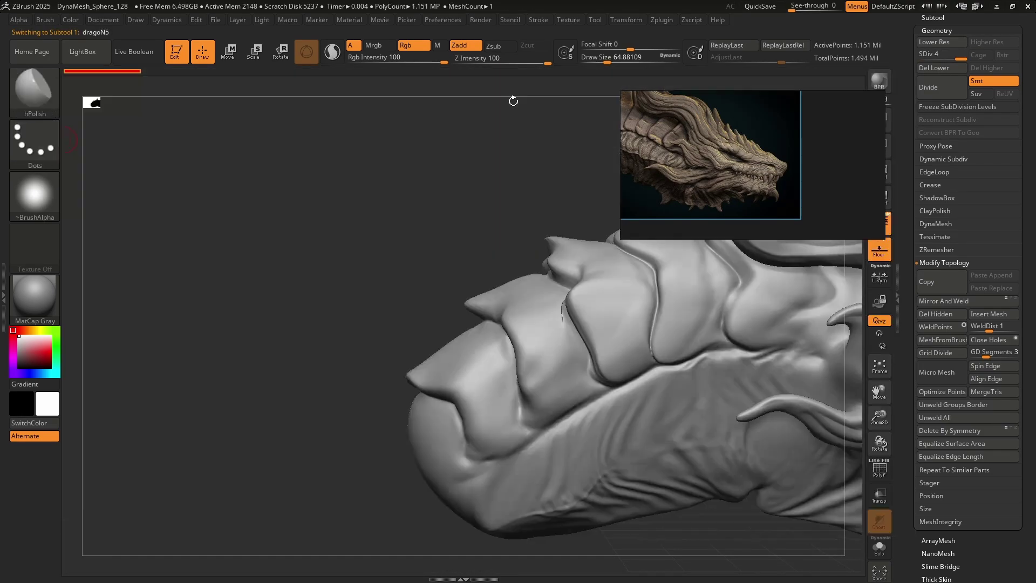
{"action": "left_click_drag", "start_coordinate": [937, 54], "coordinate": [934, 54]}
{"action": "right_click_drag", "start_coordinate": [586, 315], "coordinate": [616, 384]}
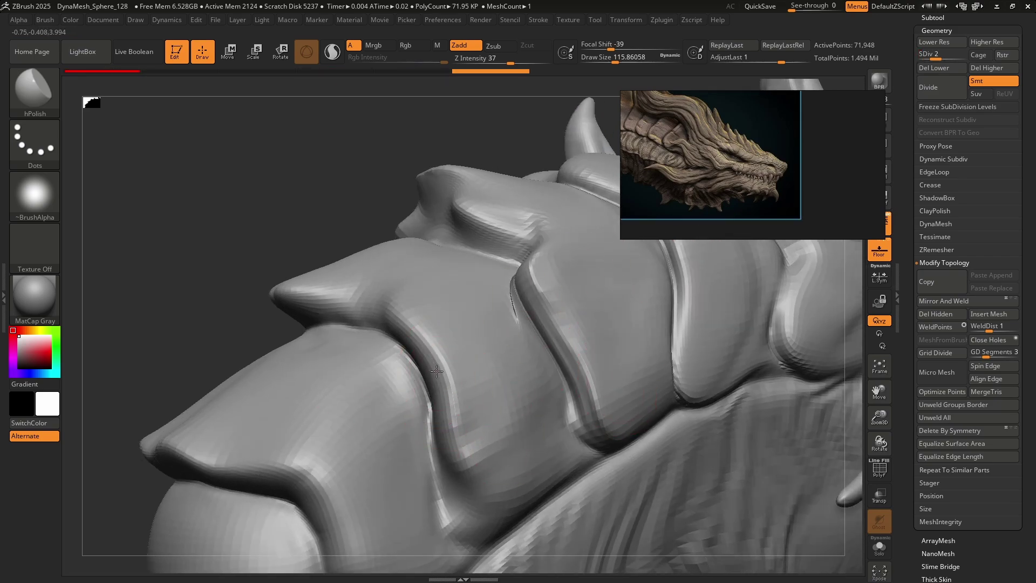
{"action": "left_click_drag", "start_coordinate": [432, 362], "coordinate": [456, 405]}
{"action": "mouse_move", "coordinate": [453, 396]}
{"action": "right_mouse_down"}
{"action": "mouse_move", "coordinate": [539, 378]}
{"action": "mouse_move", "coordinate": [539, 427]}
{"action": "right_mouse_up"}
{"action": "left_click_drag", "start_coordinate": [397, 330], "coordinate": [453, 419]}
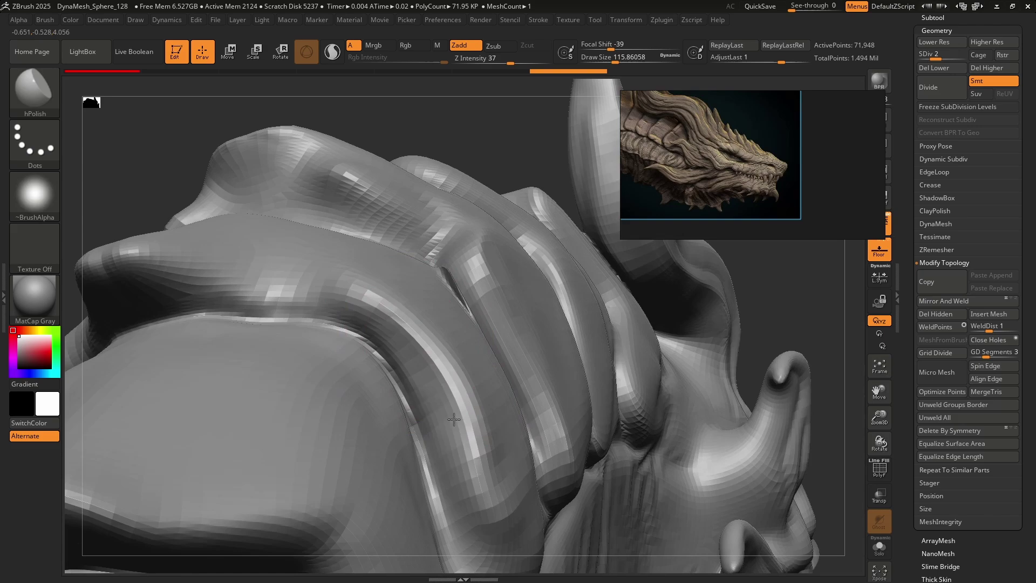
Raise the dragon to subdivision level 3 and polish the raised rims of the rear neck plates.
{"action": "left_click", "coordinate": [947, 57]}
{"action": "mouse_move", "coordinate": [426, 391]}
{"action": "left_mouse_down"}
{"action": "mouse_move", "coordinate": [419, 349]}
{"action": "mouse_move", "coordinate": [377, 305]}
{"action": "mouse_move", "coordinate": [422, 330]}
{"action": "left_mouse_up"}
{"action": "mouse_move", "coordinate": [467, 403]}
{"action": "right_mouse_down"}
{"action": "mouse_move", "coordinate": [427, 381]}
{"action": "mouse_move", "coordinate": [509, 323]}
{"action": "mouse_move", "coordinate": [566, 252]}
{"action": "right_mouse_up"}
{"action": "left_click_drag", "start_coordinate": [429, 219], "coordinate": [351, 211]}
{"action": "right_click_drag", "start_coordinate": [356, 216], "coordinate": [495, 244]}
{"action": "mouse_move", "coordinate": [494, 245]}
{"action": "left_mouse_down"}
{"action": "mouse_move", "coordinate": [608, 250]}
{"action": "mouse_move", "coordinate": [667, 387]}
{"action": "left_mouse_up"}
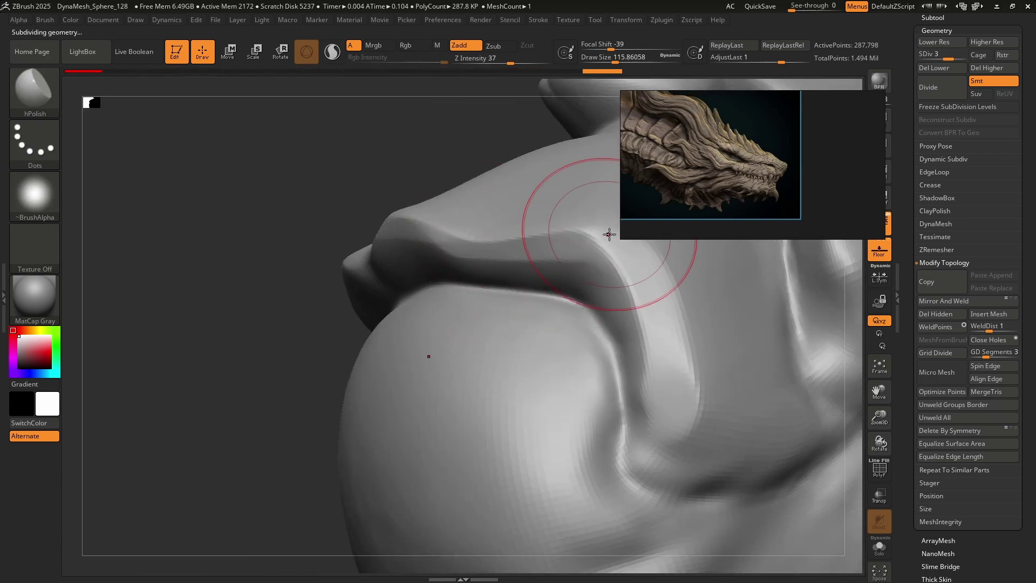
Smooth the surface of the neck plates and flatten the ridges between them with hPolish.
{"action": "mouse_move", "coordinate": [673, 353]}
{"action": "right_mouse_down"}
{"action": "mouse_move", "coordinate": [463, 335]}
{"action": "mouse_move", "coordinate": [495, 339]}
{"action": "mouse_move", "coordinate": [502, 318]}
{"action": "mouse_move", "coordinate": [462, 277]}
{"action": "mouse_move", "coordinate": [534, 296]}
{"action": "mouse_move", "coordinate": [434, 300]}
{"action": "mouse_move", "coordinate": [604, 301]}
{"action": "mouse_move", "coordinate": [571, 277]}
{"action": "right_mouse_up"}
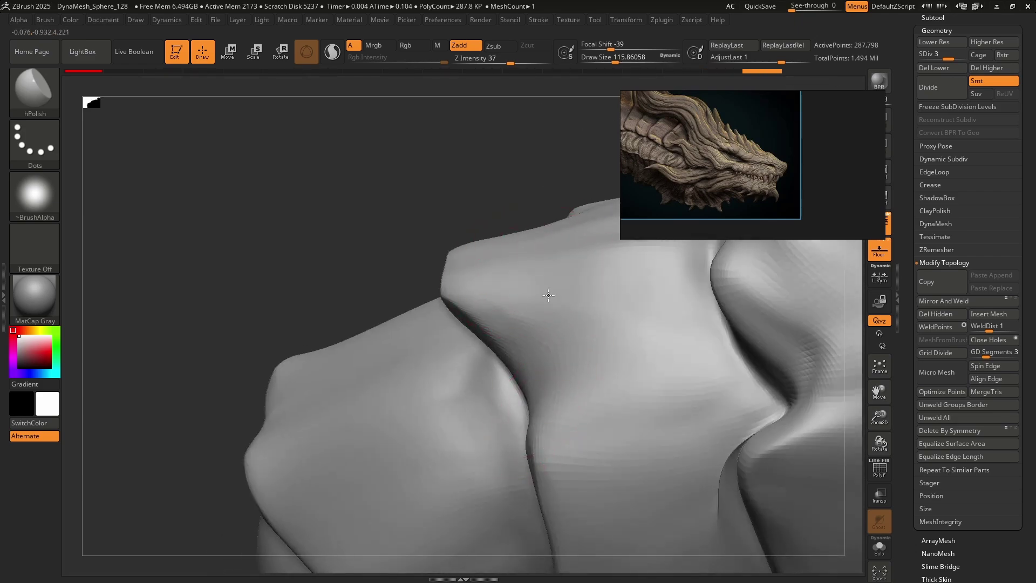
{"action": "mouse_move", "coordinate": [691, 402]}
{"action": "right_mouse_down"}
{"action": "mouse_move", "coordinate": [647, 423]}
{"action": "mouse_move", "coordinate": [745, 370]}
{"action": "mouse_move", "coordinate": [681, 420]}
{"action": "mouse_move", "coordinate": [481, 365]}
{"action": "right_mouse_up"}
{"action": "mouse_move", "coordinate": [468, 303]}
{"action": "left_mouse_down", "text": "shift"}
{"action": "mouse_move", "coordinate": [473, 327]}
{"action": "mouse_move", "coordinate": [494, 313]}
{"action": "left_mouse_up", "text": "shift"}
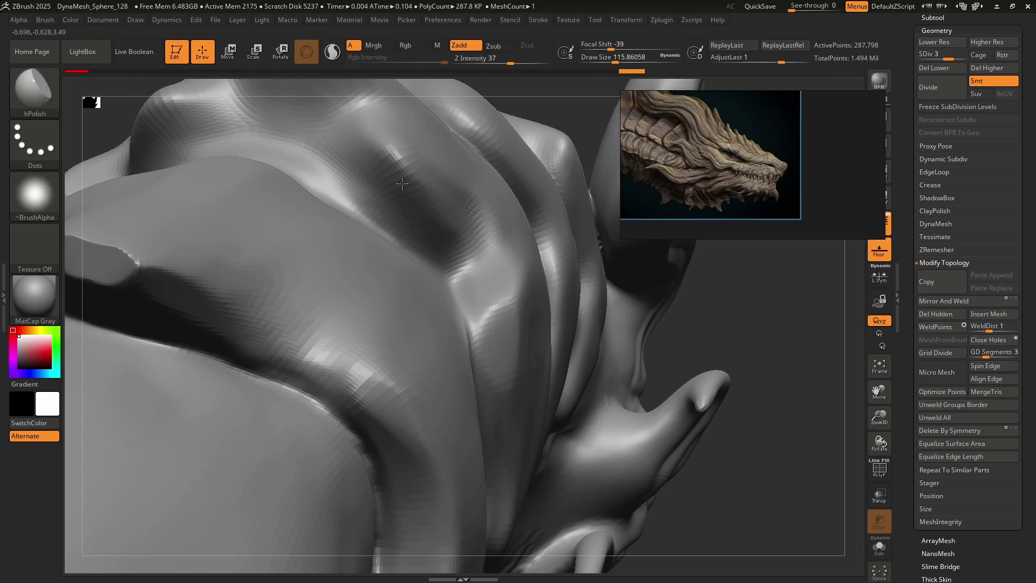
{"action": "left_click_drag", "start_coordinate": [393, 172], "coordinate": [400, 140]}
{"action": "mouse_move", "coordinate": [546, 289]}
{"action": "right_mouse_down"}
{"action": "mouse_move", "coordinate": [536, 370]}
{"action": "mouse_move", "coordinate": [493, 271]}
{"action": "right_mouse_up"}
{"action": "left_click_drag", "start_coordinate": [416, 303], "coordinate": [426, 335]}
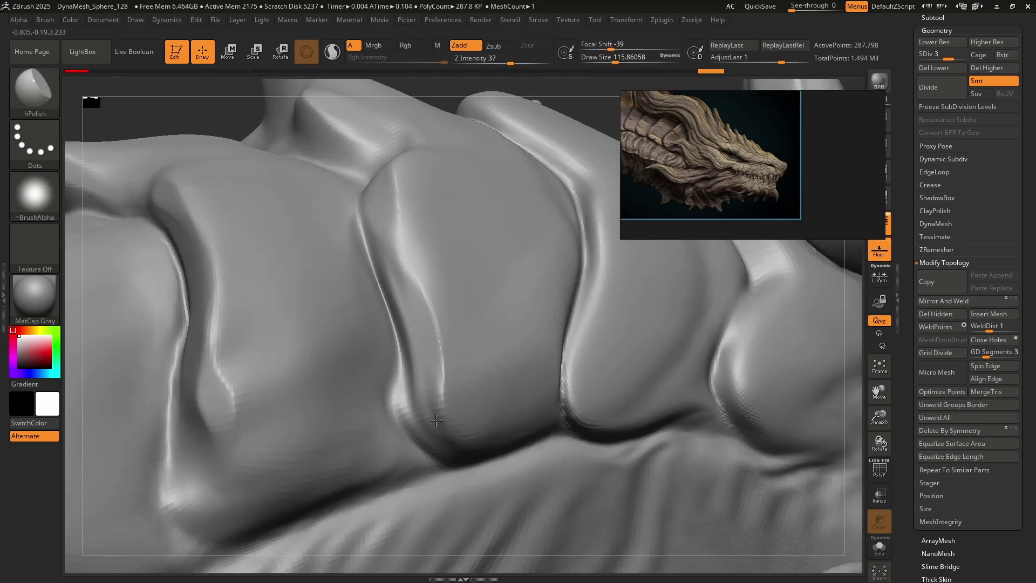
Polish crisp bevels along the side edges of the front neck plates down to their lower corners.
{"action": "left_click_drag", "start_coordinate": [584, 323], "coordinate": [587, 413]}
{"action": "left_click_drag", "start_coordinate": [580, 367], "coordinate": [589, 412]}
{"action": "mouse_move", "coordinate": [597, 361]}
{"action": "right_mouse_down"}
{"action": "mouse_move", "coordinate": [509, 400]}
{"action": "mouse_move", "coordinate": [521, 378]}
{"action": "right_mouse_up"}
{"action": "left_click_drag", "start_coordinate": [521, 378], "coordinate": [514, 369]}
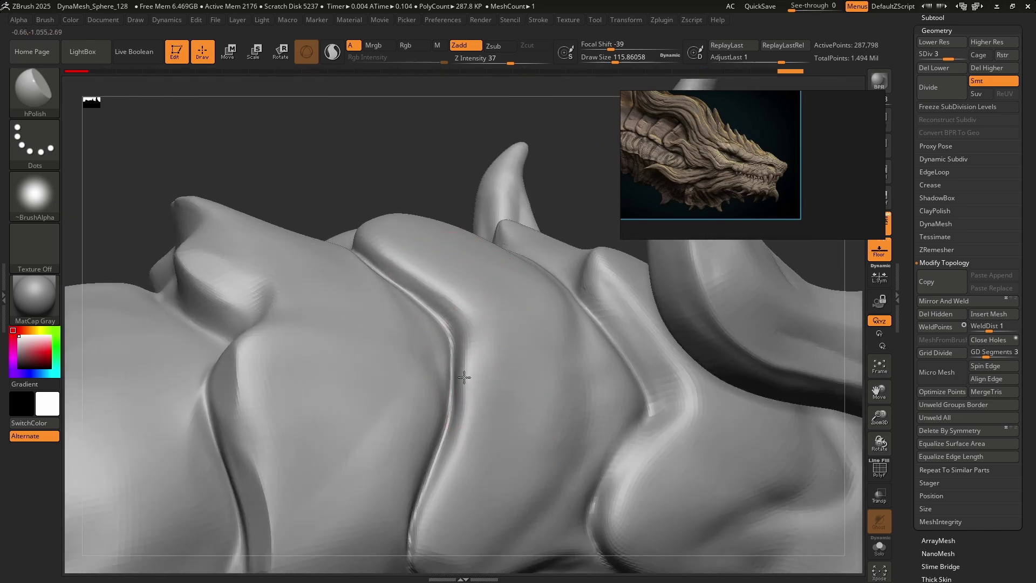
Flatten the upper ridges and spikes of the neck plates along the back behind the horns.
{"action": "mouse_move", "coordinate": [426, 278]}
{"action": "right_mouse_down"}
{"action": "mouse_move", "coordinate": [451, 313]}
{"action": "mouse_move", "coordinate": [407, 314]}
{"action": "right_mouse_up"}
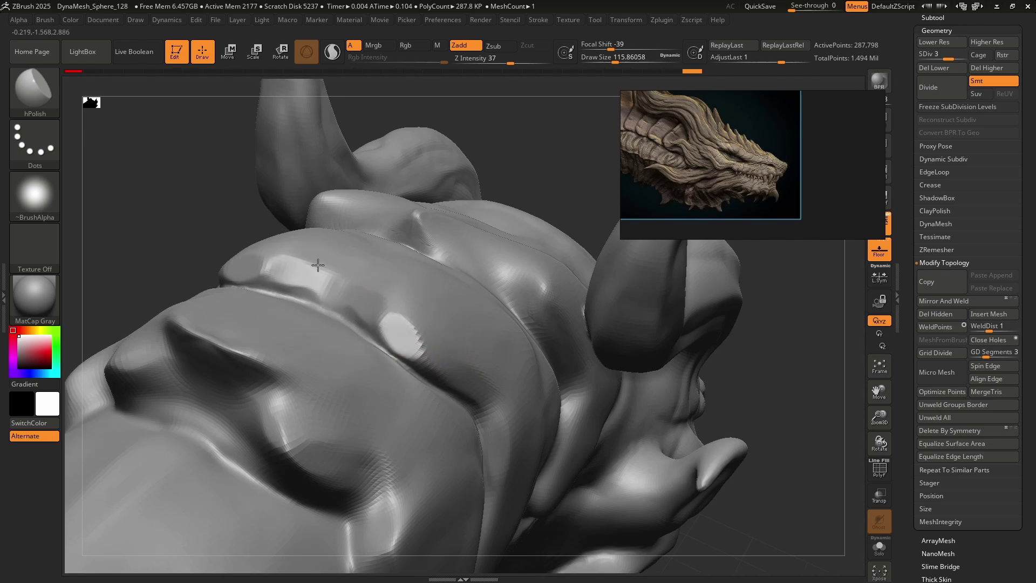
{"action": "mouse_move", "coordinate": [344, 261]}
{"action": "right_mouse_down"}
{"action": "mouse_move", "coordinate": [462, 289]}
{"action": "mouse_move", "coordinate": [428, 326]}
{"action": "mouse_move", "coordinate": [405, 248]}
{"action": "right_mouse_up"}
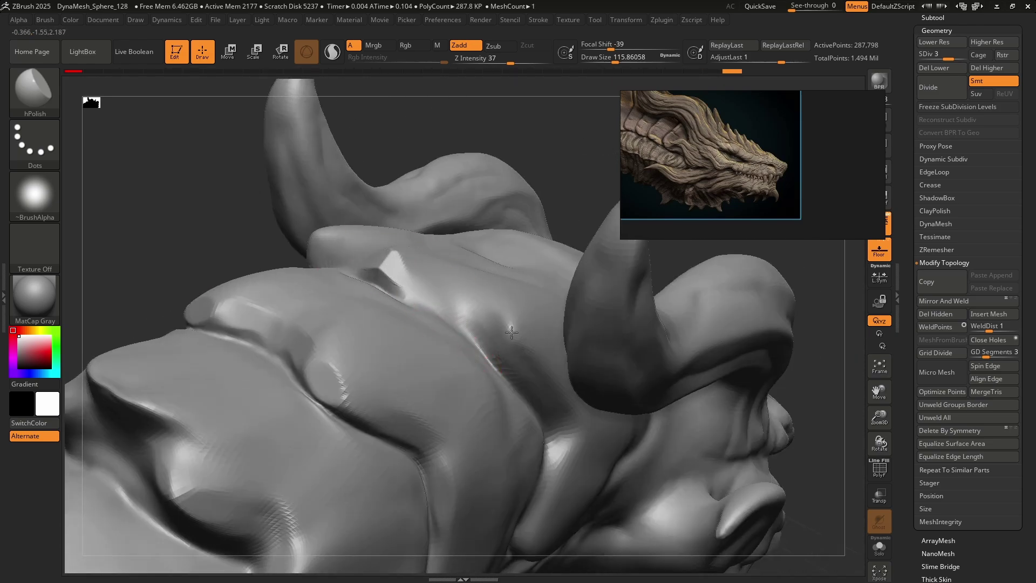
{"action": "mouse_move", "coordinate": [630, 442]}
{"action": "right_mouse_down"}
{"action": "mouse_move", "coordinate": [486, 345]}
{"action": "mouse_move", "coordinate": [437, 329]}
{"action": "mouse_move", "coordinate": [359, 340]}
{"action": "right_mouse_up"}
{"action": "mouse_move", "coordinate": [346, 324]}
{"action": "left_mouse_down"}
{"action": "mouse_move", "coordinate": [340, 368]}
{"action": "mouse_move", "coordinate": [342, 213]}
{"action": "left_mouse_up"}
{"action": "mouse_move", "coordinate": [342, 213]}
{"action": "right_mouse_down"}
{"action": "mouse_move", "coordinate": [264, 324]}
{"action": "mouse_move", "coordinate": [189, 389]}
{"action": "mouse_move", "coordinate": [267, 415]}
{"action": "right_mouse_up"}
{"action": "mouse_move", "coordinate": [267, 416]}
{"action": "left_mouse_down"}
{"action": "mouse_move", "coordinate": [258, 429]}
{"action": "mouse_move", "coordinate": [269, 359]}
{"action": "left_mouse_up"}
{"action": "mouse_move", "coordinate": [270, 358]}
{"action": "right_mouse_down", "text": "ctrl"}
{"action": "mouse_move", "coordinate": [306, 303]}
{"action": "mouse_move", "coordinate": [444, 382]}
{"action": "mouse_move", "coordinate": [538, 306]}
{"action": "mouse_move", "coordinate": [579, 356]}
{"action": "right_mouse_up", "text": "ctrl"}
{"action": "mouse_move", "coordinate": [792, 138]}
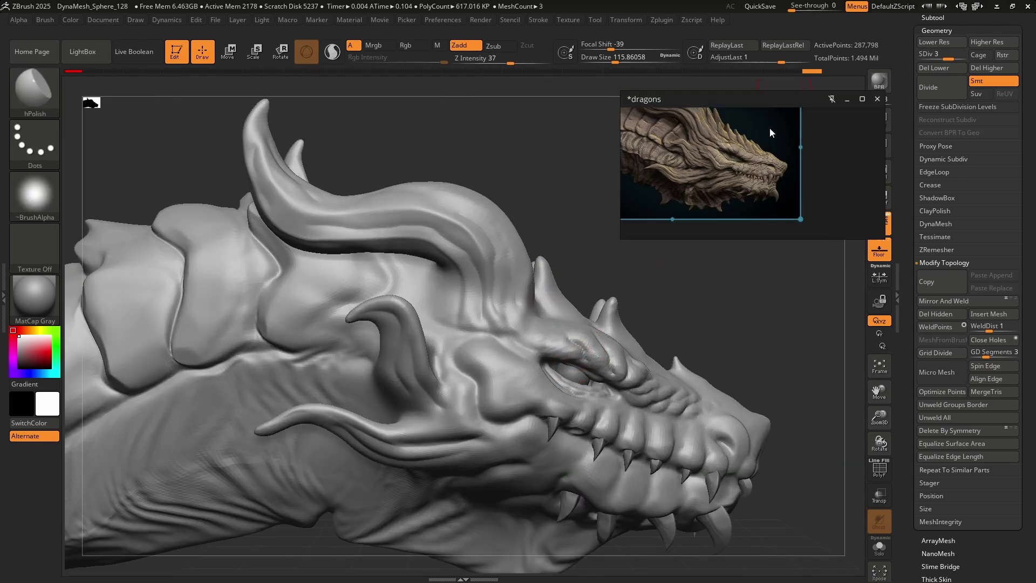